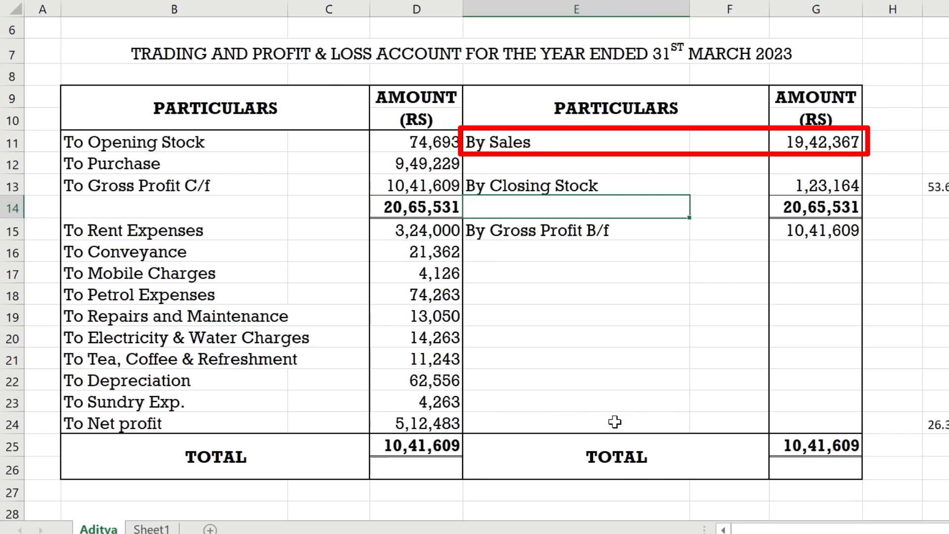
Enter the net profit percentage formula =D24*100/G12 in cell I24.
{"action": "left_click", "coordinate": [444, 427]}
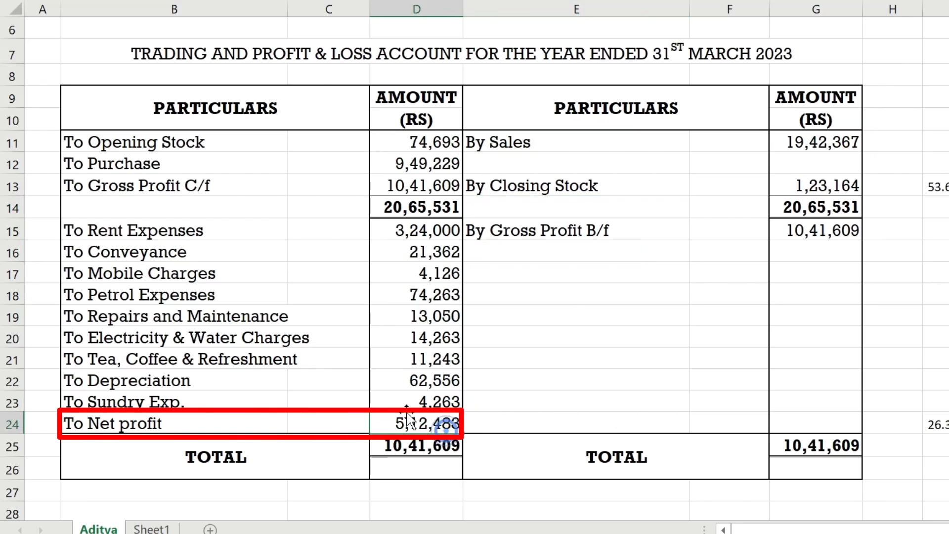
{"action": "left_click", "coordinate": [939, 422]}
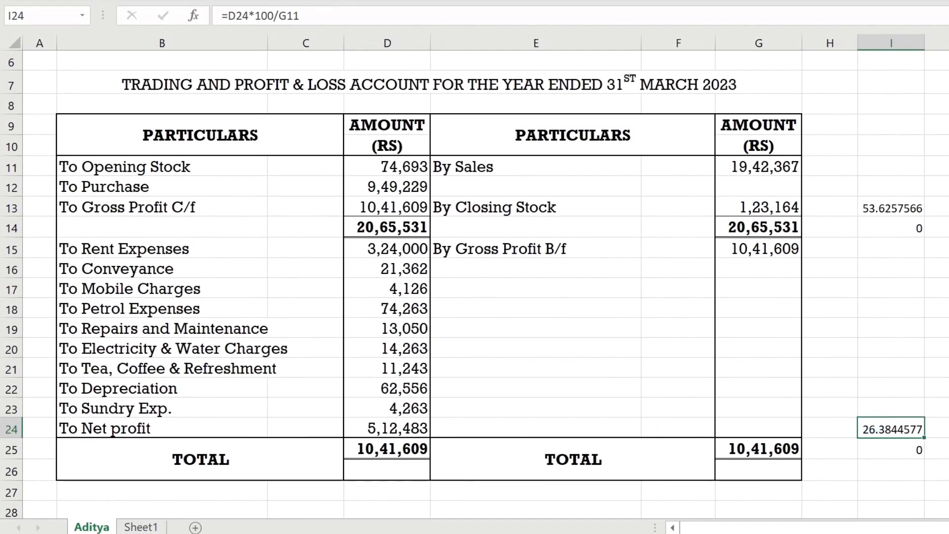
{"action": "type", "text": "="}
{"action": "left_click", "coordinate": [385, 426]}
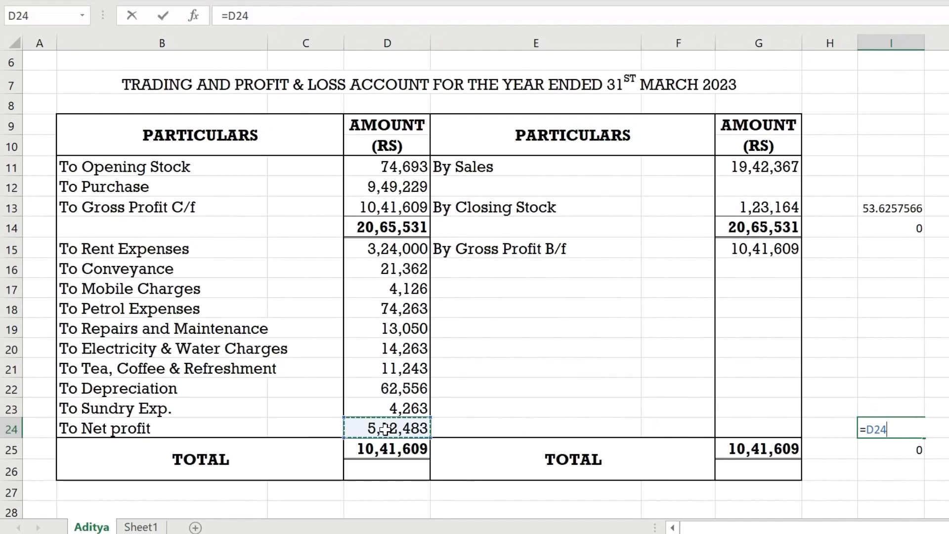
{"action": "type", "text": "*100/"}
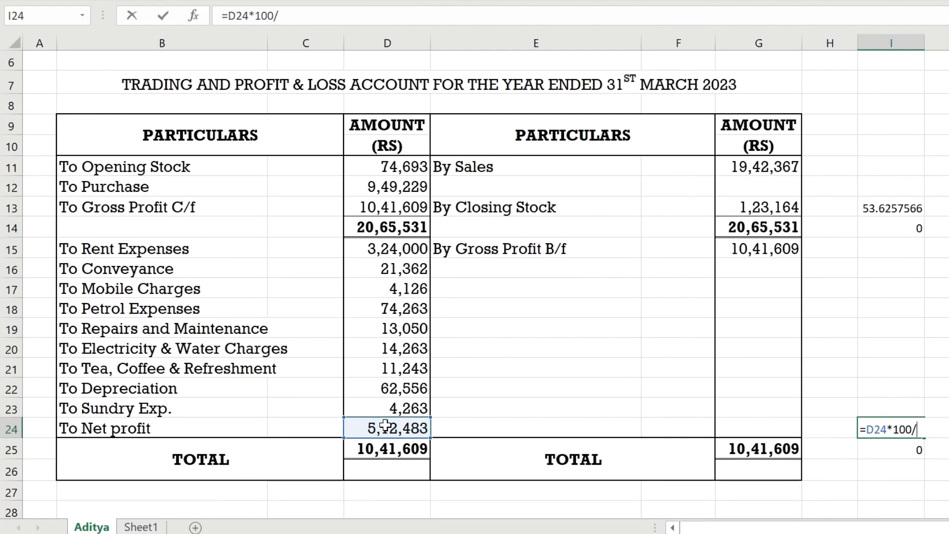
{"action": "left_click", "coordinate": [721, 174]}
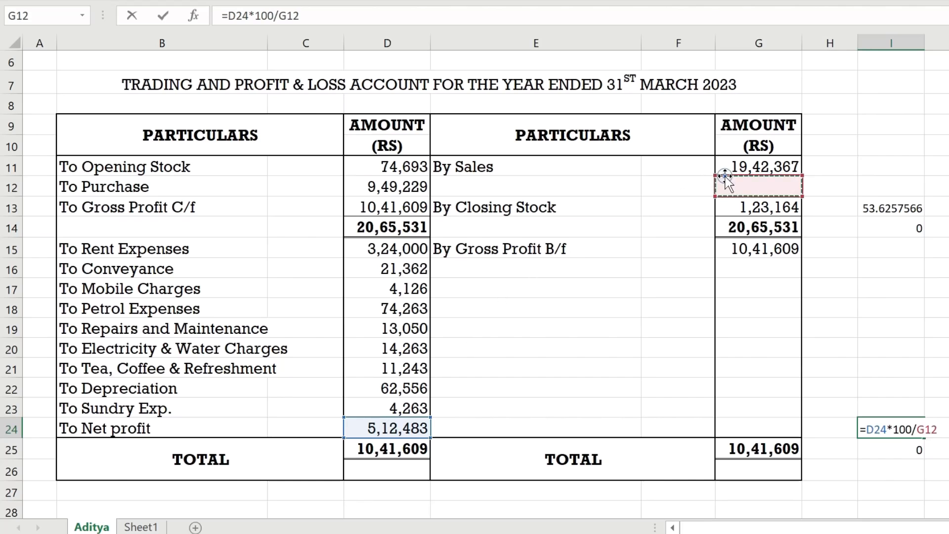
{"action": "key", "text": "Return"}
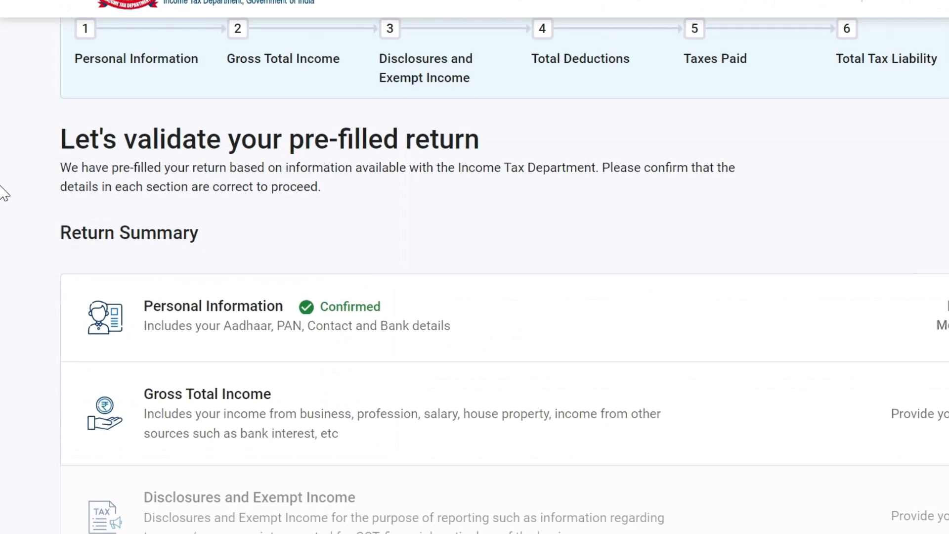
Switch to the Income Tax e-Filing portal and open the Annual Information Statement (AIS) for F.Y. 2022-23.
{"action": "scroll", "coordinate": [2, 192], "scroll_direction": "up", "scroll_amount": 5}
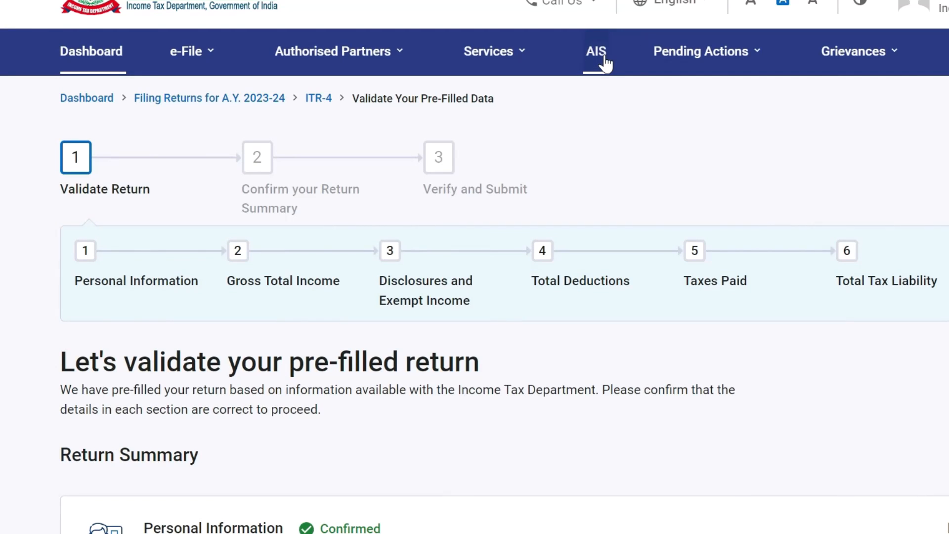
{"action": "left_click", "coordinate": [595, 58]}
{"action": "left_click", "coordinate": [701, 338]}
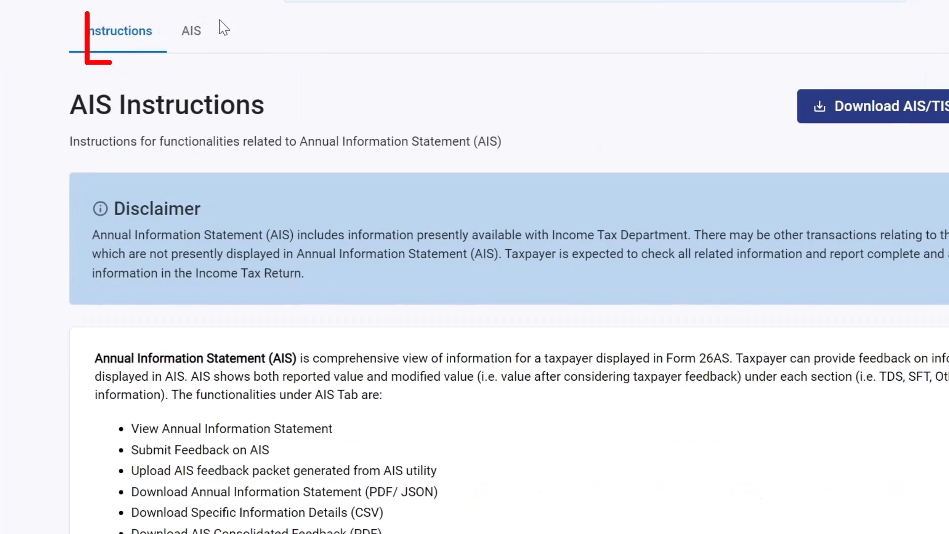
{"action": "left_click", "coordinate": [207, 150]}
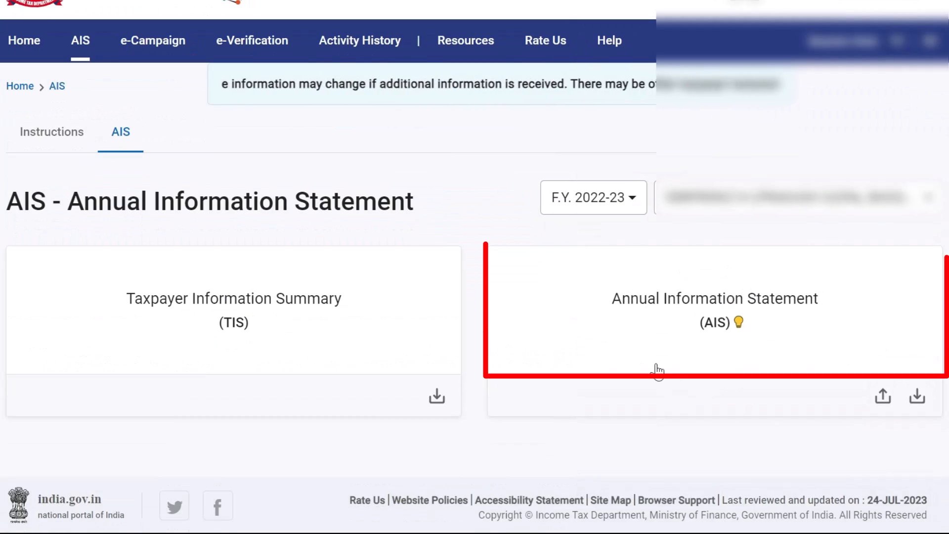
{"action": "left_click", "coordinate": [695, 300]}
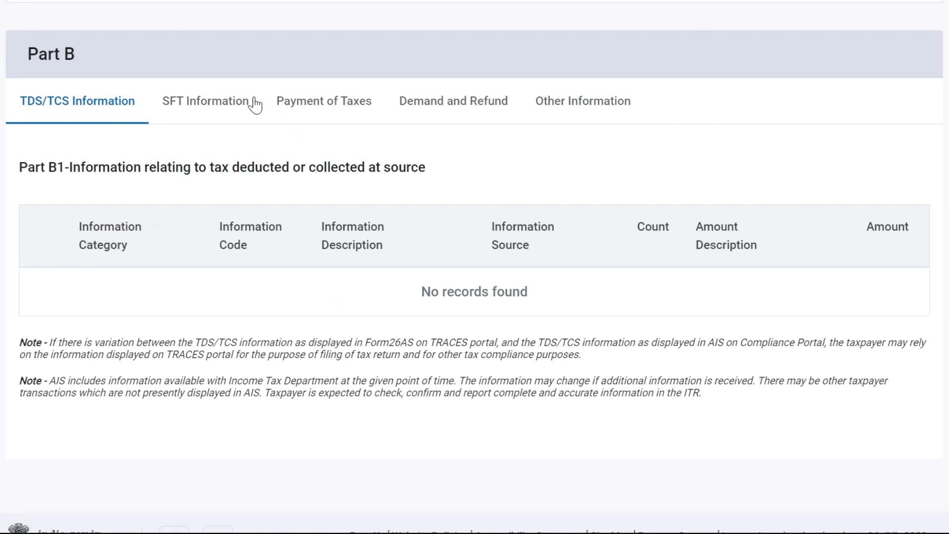
Review the SFT information, payment of taxes, demand and refund, and other information in Part B of the statement.
{"action": "left_click", "coordinate": [205, 105]}
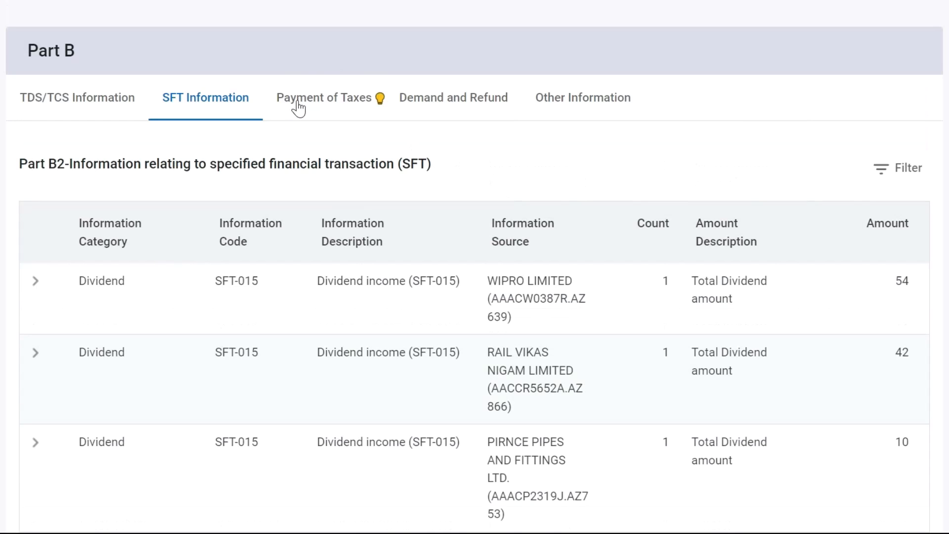
{"action": "left_click", "coordinate": [296, 102]}
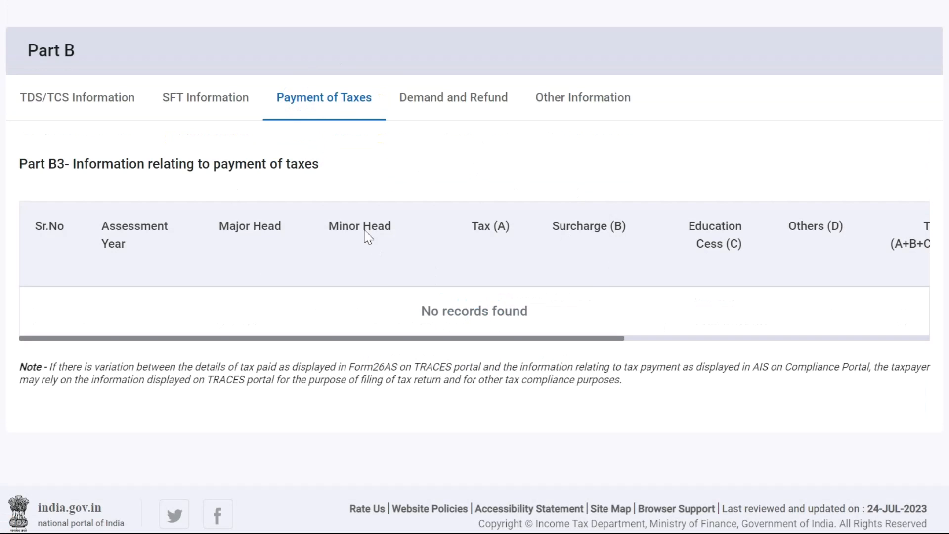
{"action": "left_click", "coordinate": [451, 105]}
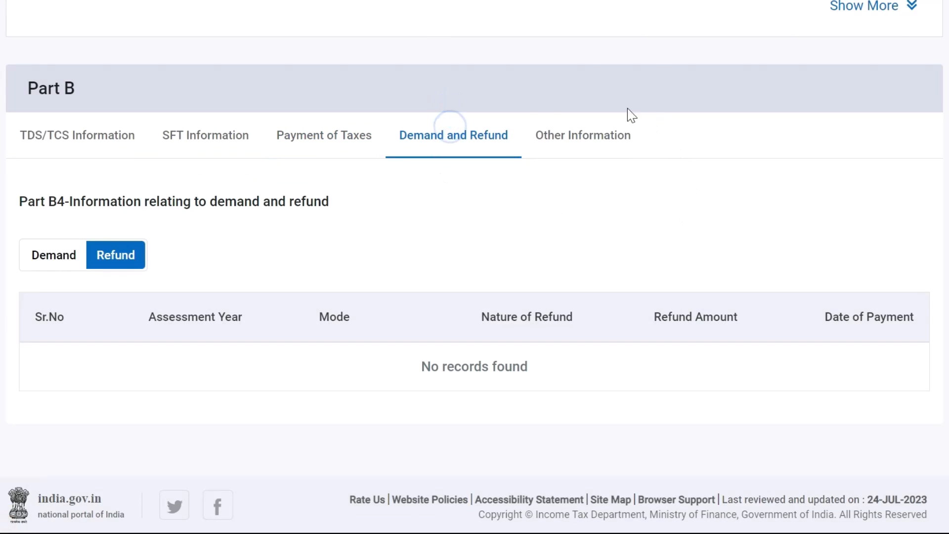
{"action": "left_click", "coordinate": [575, 141]}
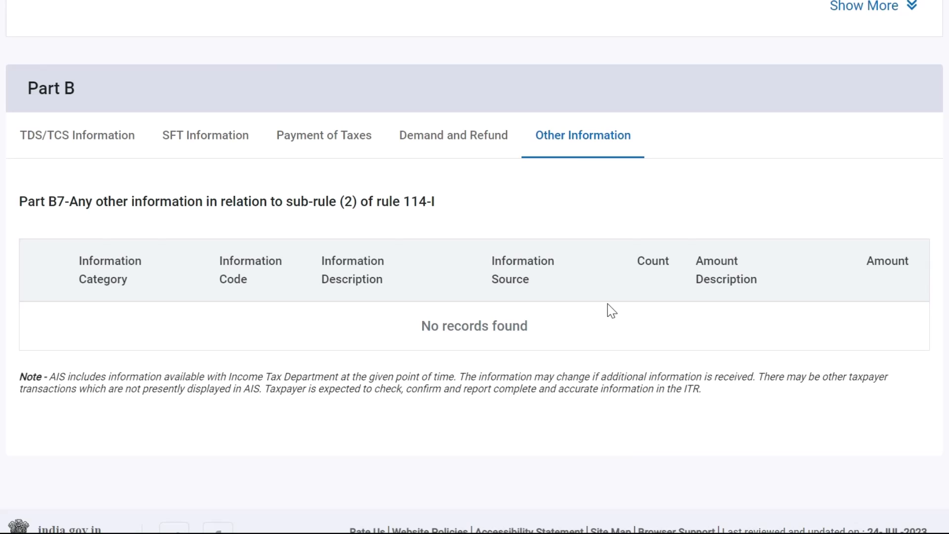
{"action": "scroll", "coordinate": [612, 310], "scroll_direction": "up", "scroll_amount": 5}
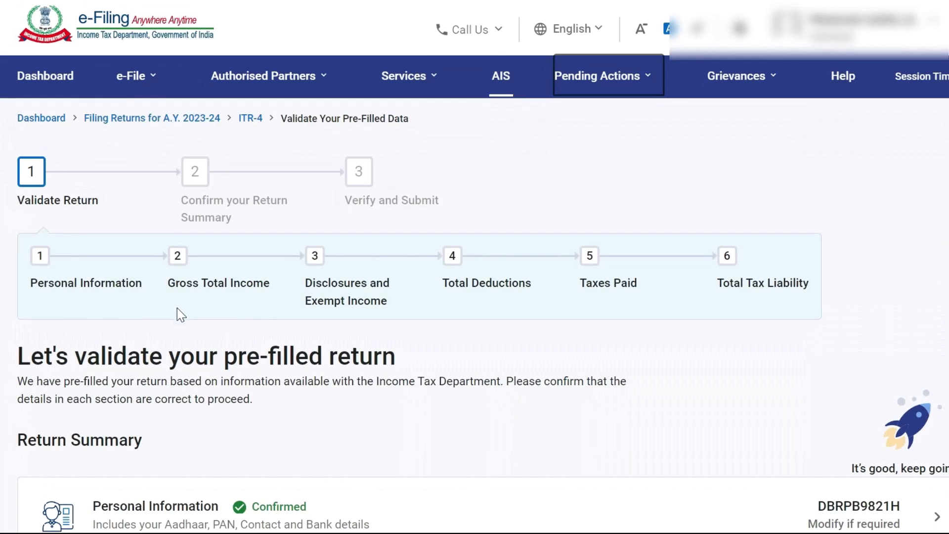
Return to the e-Filing portal and open the page for filing an income tax return.
{"action": "left_click", "coordinate": [121, 86]}
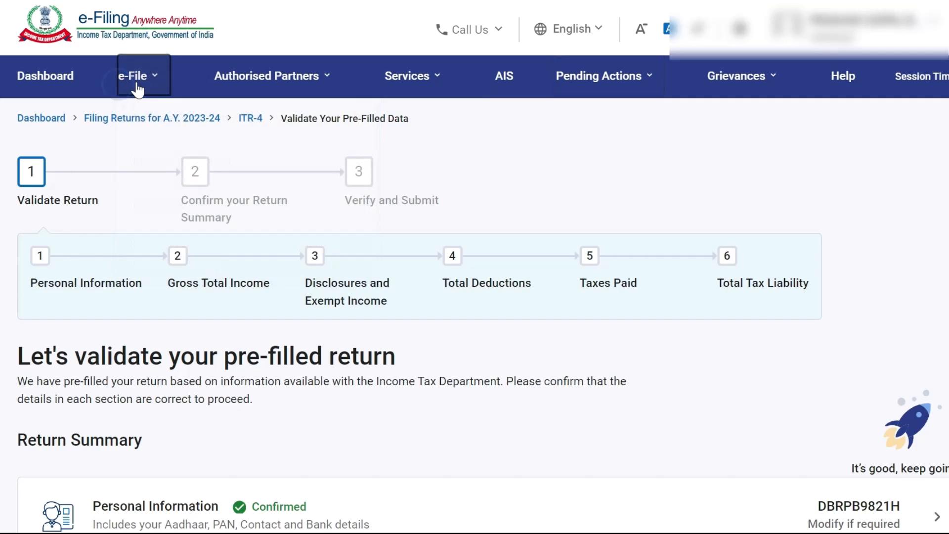
{"action": "left_click", "coordinate": [140, 87]}
{"action": "mouse_move", "coordinate": [201, 133]}
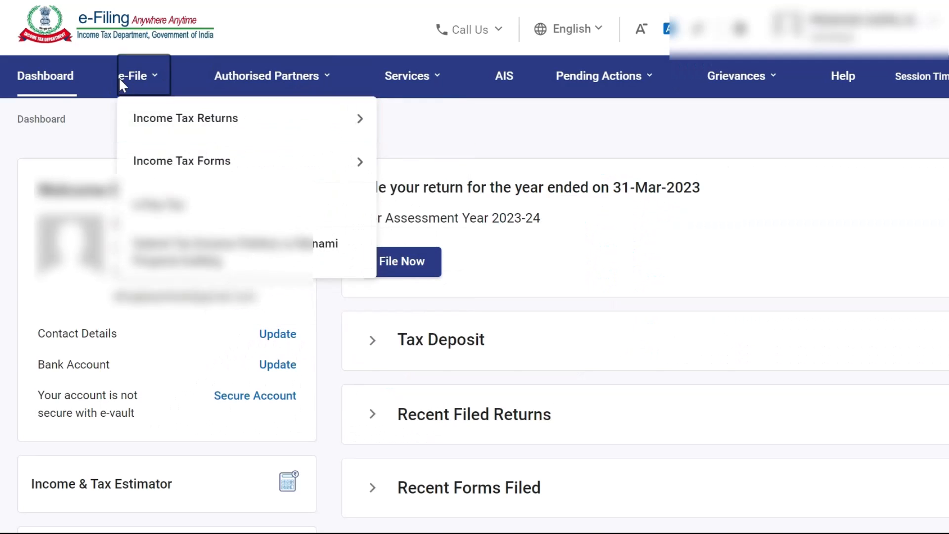
{"action": "mouse_move", "coordinate": [148, 118]}
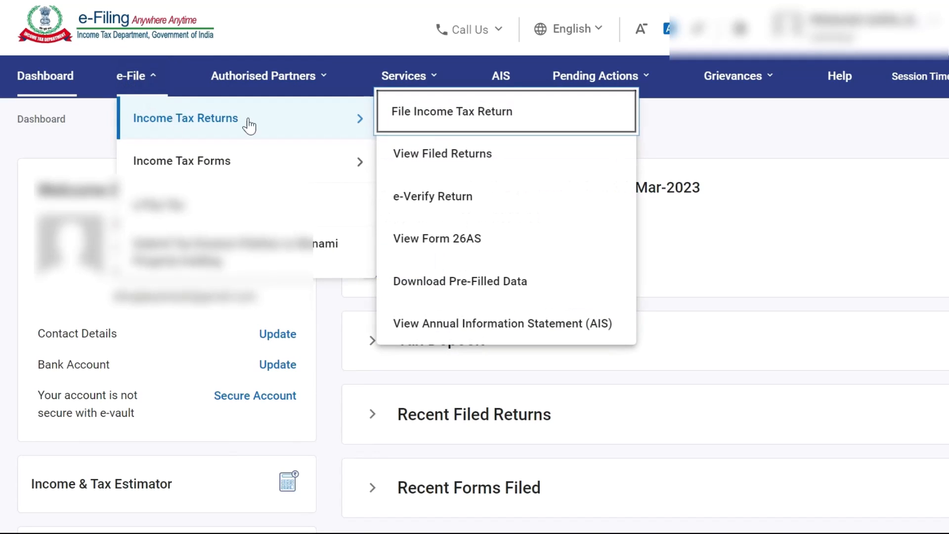
{"action": "left_click", "coordinate": [433, 119]}
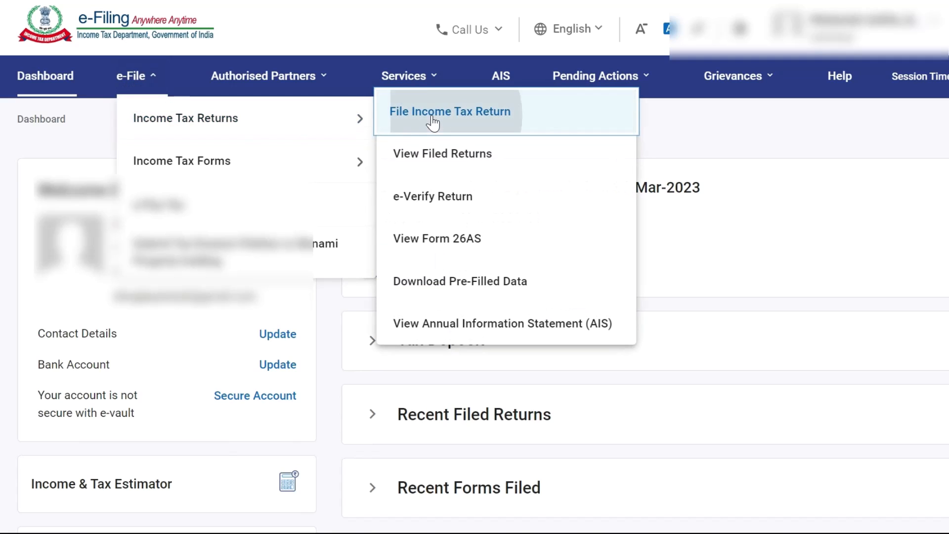
Choose assessment year 2023-24 (Current A.Y.) with online filing mode and start a new filing.
{"action": "left_click", "coordinate": [268, 267]}
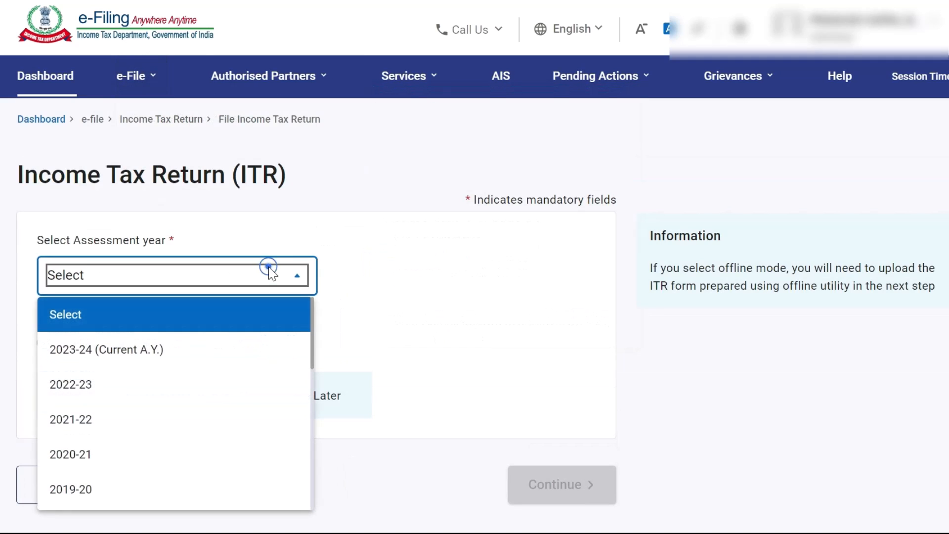
{"action": "left_click", "coordinate": [123, 352]}
{"action": "left_click", "coordinate": [45, 342]}
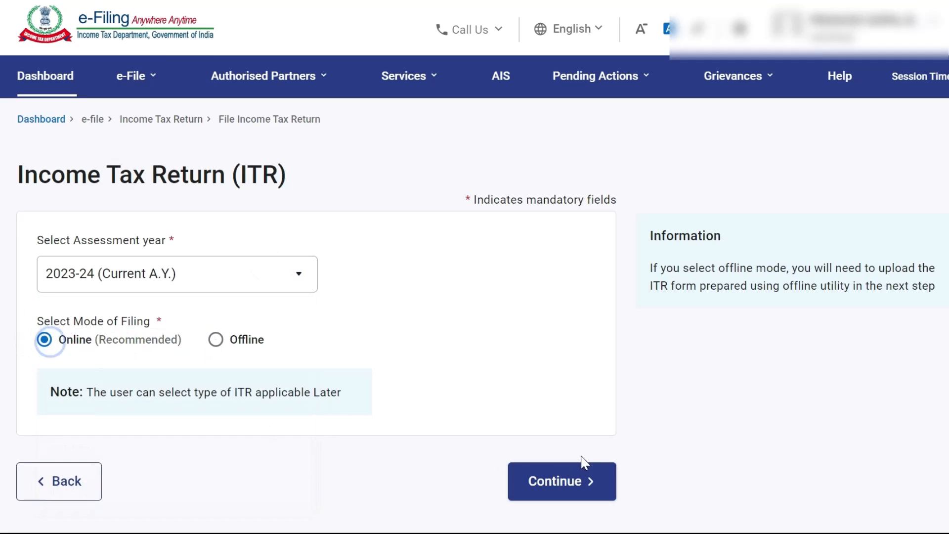
{"action": "left_click", "coordinate": [564, 481]}
{"action": "scroll", "coordinate": [861, 327], "scroll_direction": "down", "scroll_amount": 3}
{"action": "left_click", "coordinate": [861, 327]}
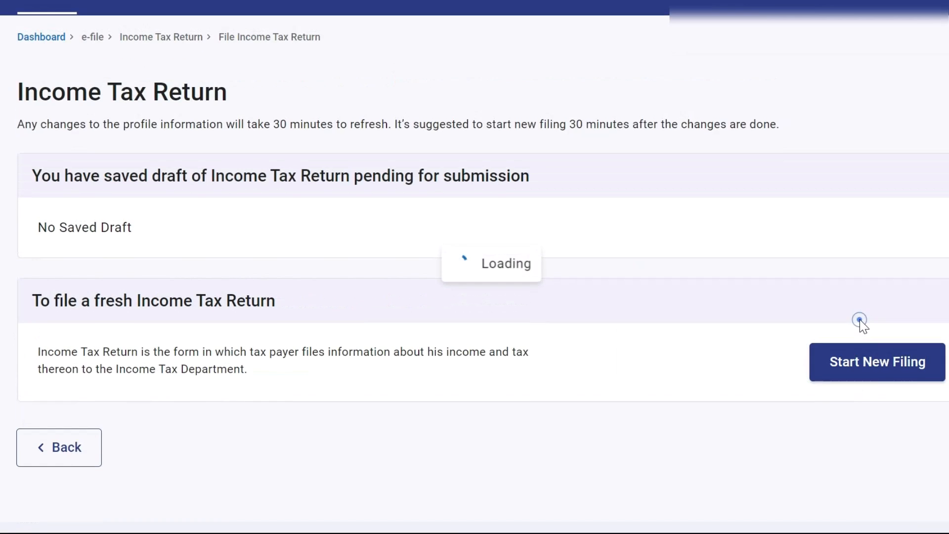
Select ITR-4 as the return form, proceed with it and get started on the return.
{"action": "left_click", "coordinate": [665, 326]}
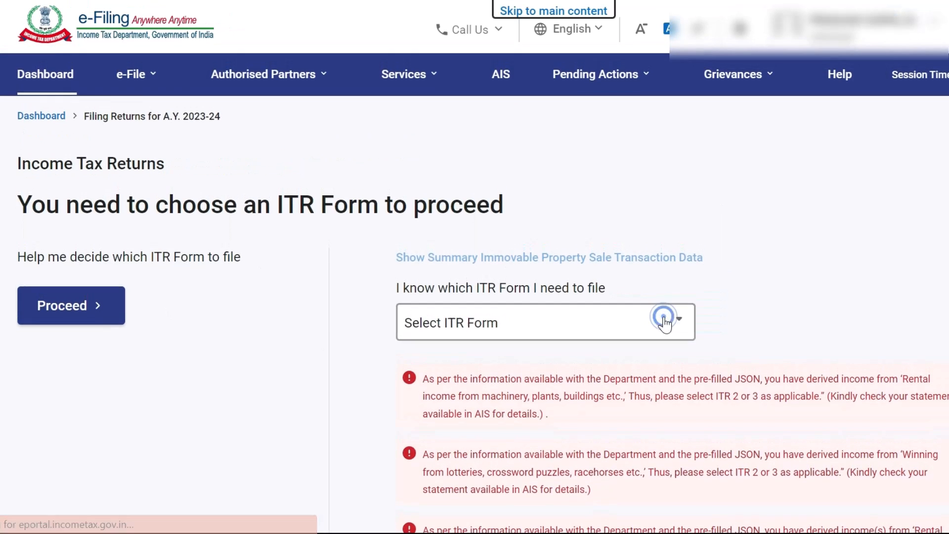
{"action": "left_click", "coordinate": [684, 338]}
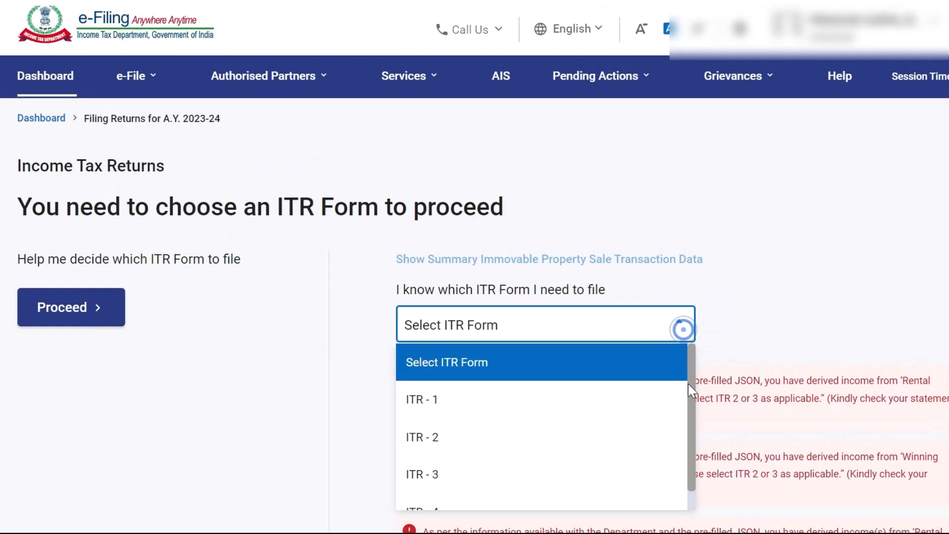
{"action": "scroll", "coordinate": [689, 384], "scroll_direction": "down", "scroll_amount": 1}
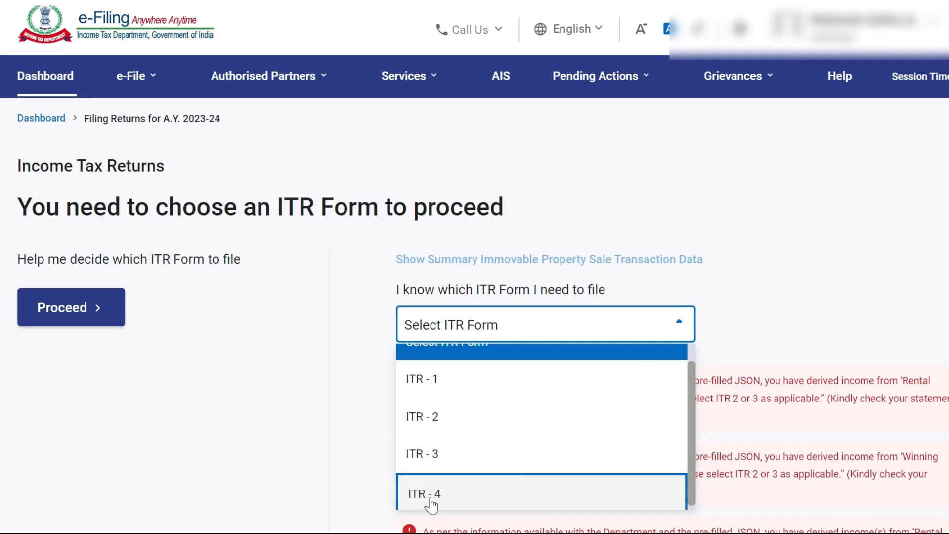
{"action": "left_click", "coordinate": [430, 500]}
{"action": "scroll", "coordinate": [767, 324], "scroll_direction": "down", "scroll_amount": 10}
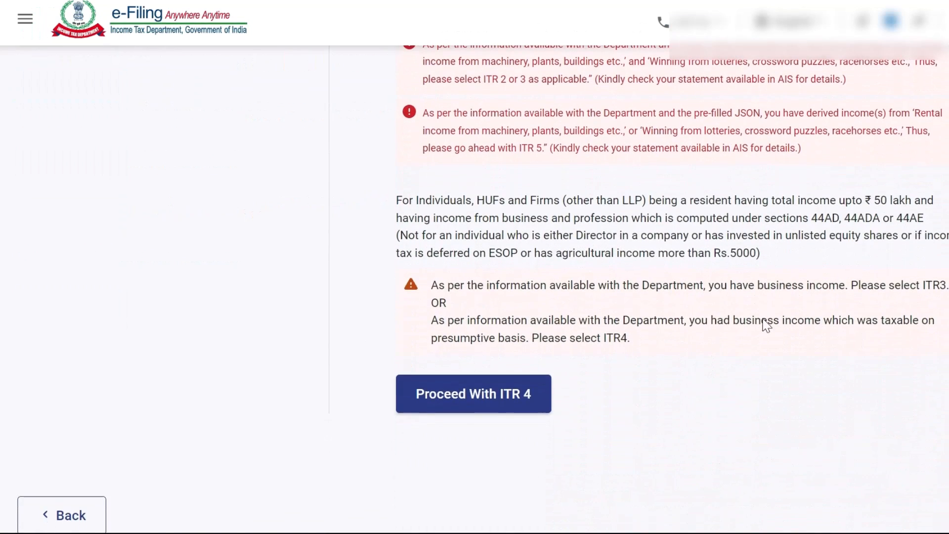
{"action": "left_click", "coordinate": [492, 394]}
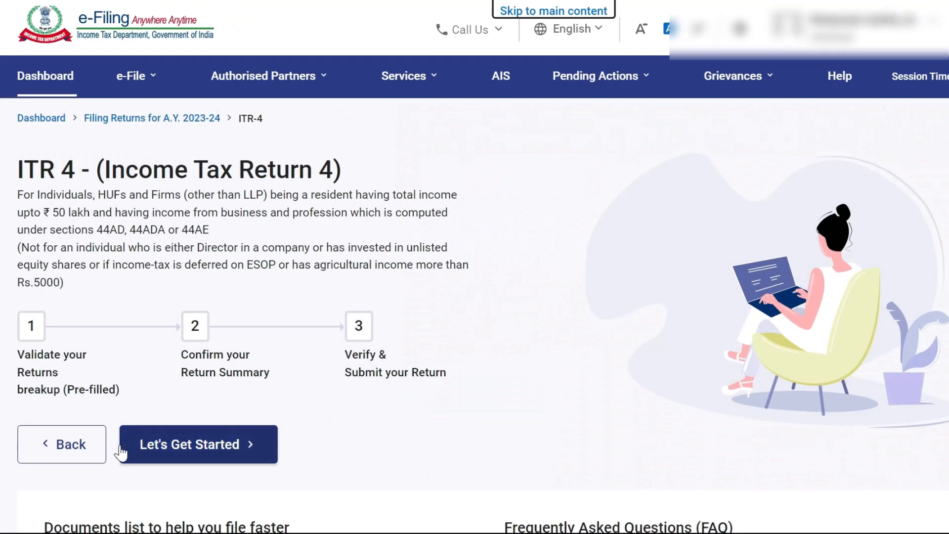
{"action": "left_click", "coordinate": [210, 451]}
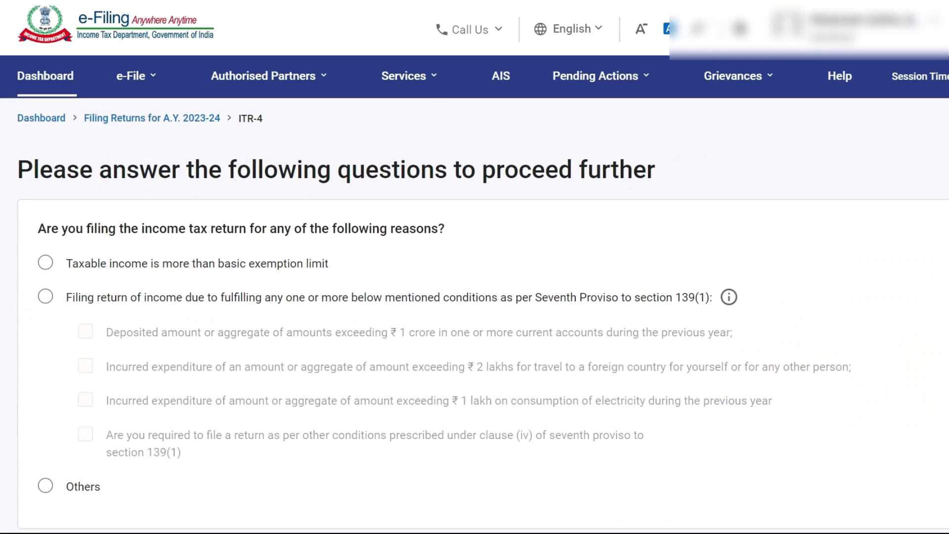
Answer the question on the reason for filing the return with Others and continue.
{"action": "left_click", "coordinate": [46, 486]}
{"action": "scroll", "coordinate": [177, 500], "scroll_direction": "down", "scroll_amount": 3}
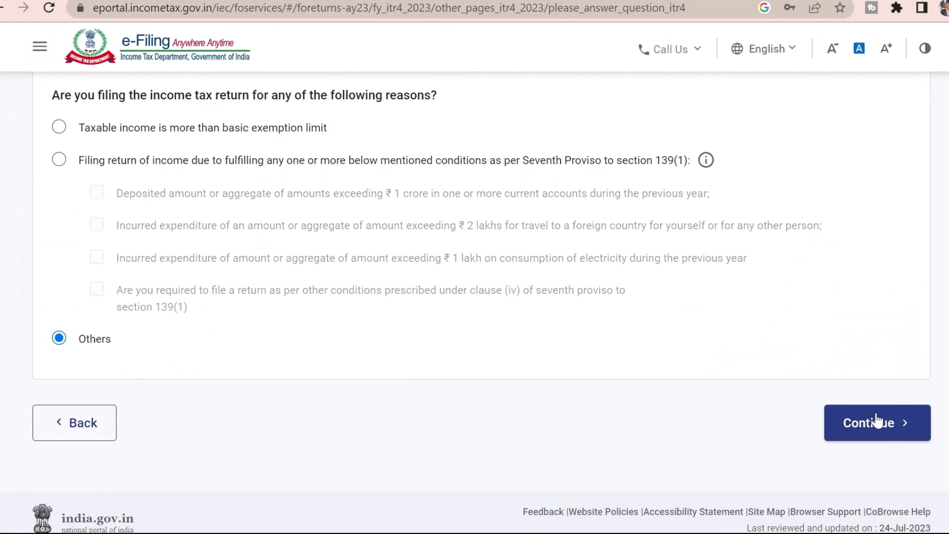
{"action": "left_click", "coordinate": [876, 421]}
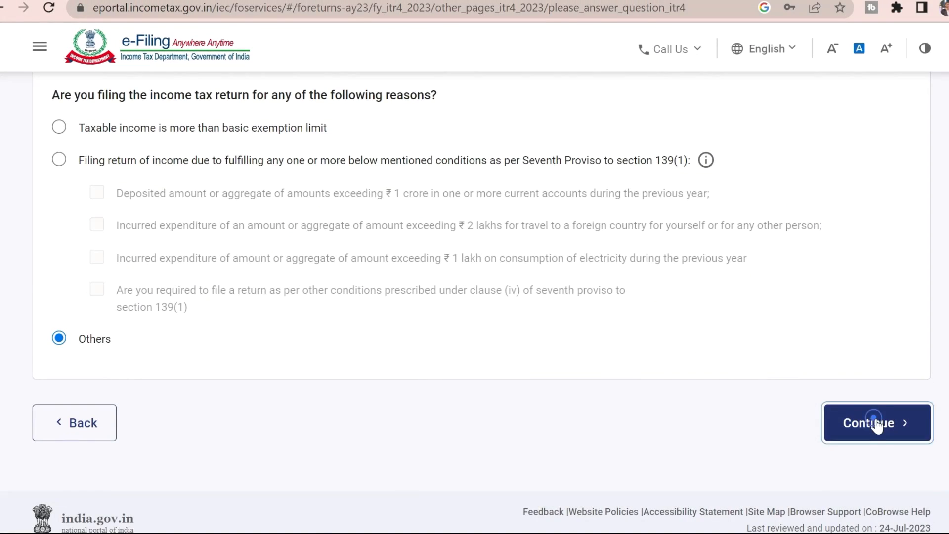
Open the return's Personal Information section and set the nature of employment to Not Applicable (eg. Family pension etc).
{"action": "left_click", "coordinate": [207, 225]}
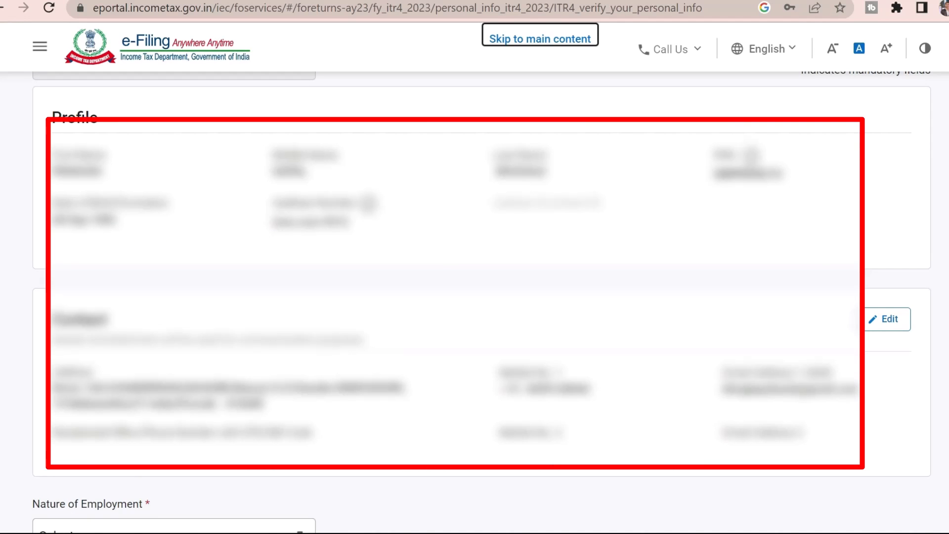
{"action": "scroll", "coordinate": [342, 148], "scroll_direction": "down", "scroll_amount": 8}
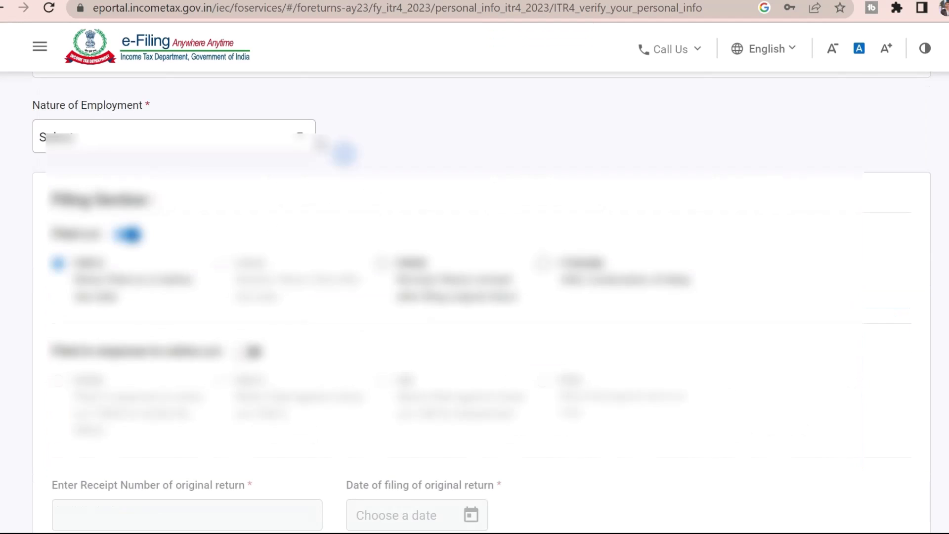
{"action": "left_click", "coordinate": [286, 137]}
{"action": "scroll", "coordinate": [309, 173], "scroll_direction": "down", "scroll_amount": 5}
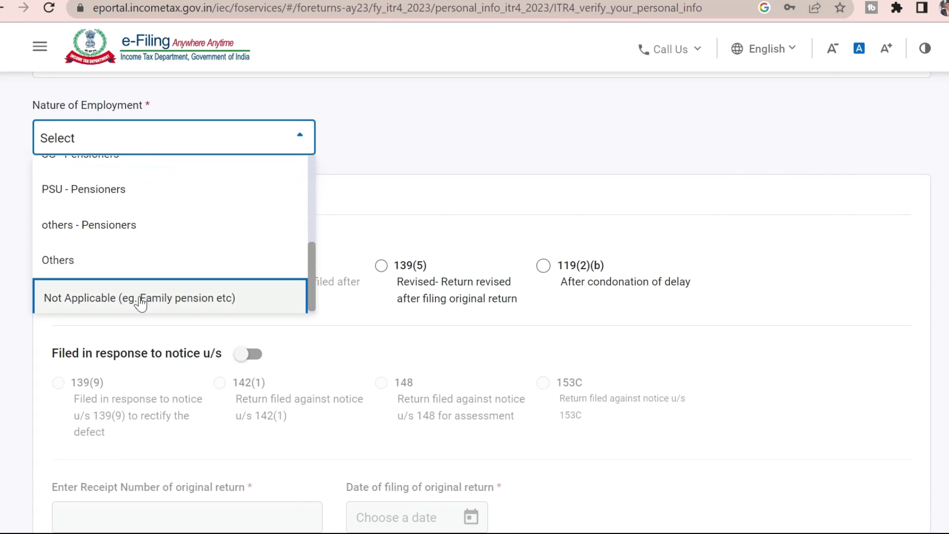
{"action": "left_click", "coordinate": [141, 304]}
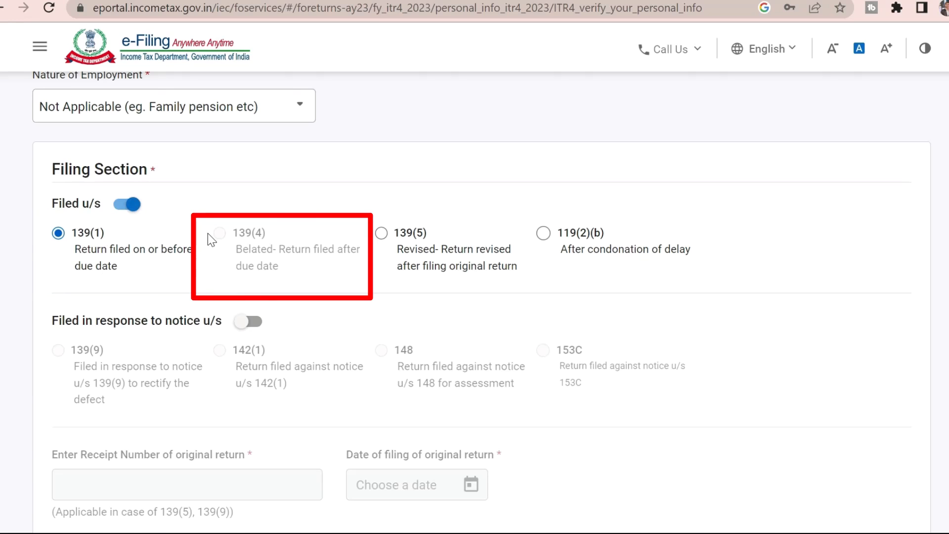
{"action": "scroll", "coordinate": [208, 233], "scroll_direction": "down", "scroll_amount": 10}
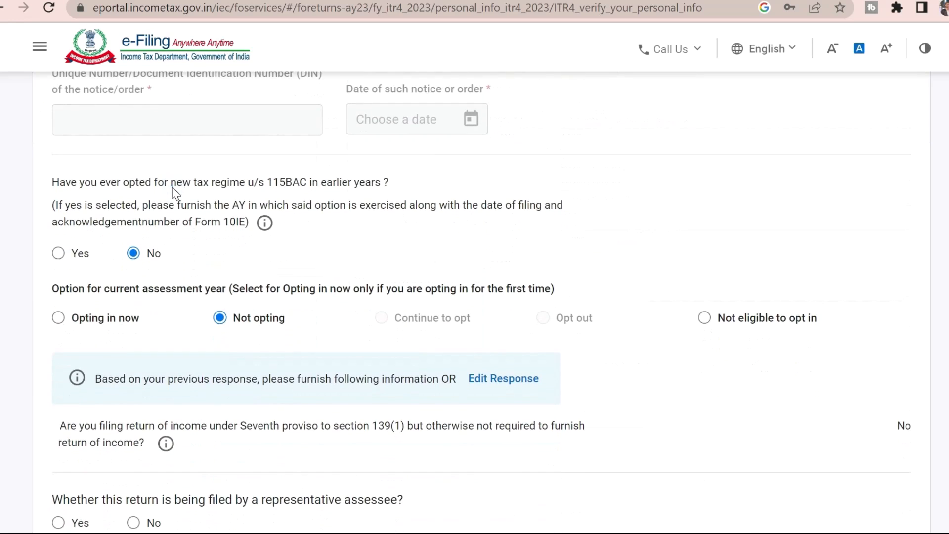
Answer No to the return being filed by a representative assessee and confirm the Personal Information section.
{"action": "left_click_drag", "start_coordinate": [172, 186], "coordinate": [293, 186]}
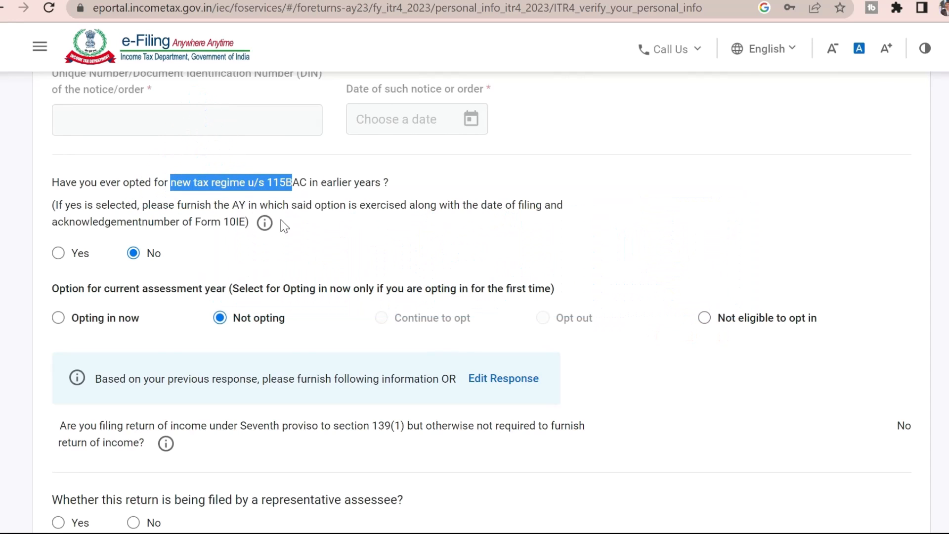
{"action": "left_click", "coordinate": [183, 184]}
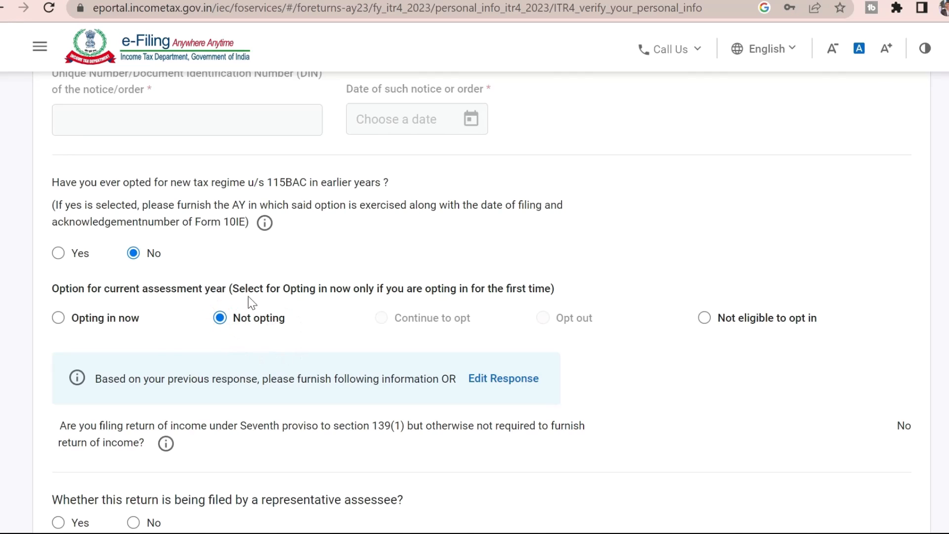
{"action": "scroll", "coordinate": [260, 274], "scroll_direction": "down", "scroll_amount": 5}
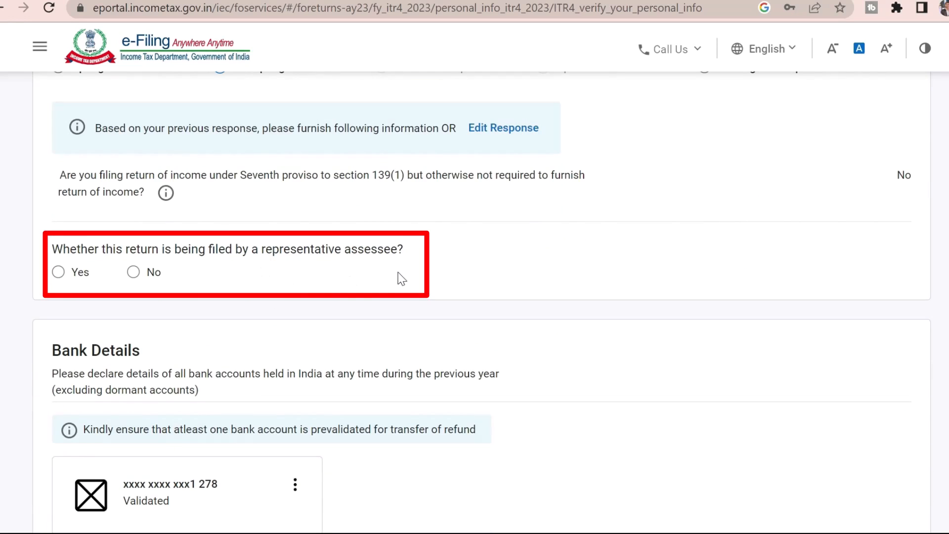
{"action": "left_click", "coordinate": [148, 273]}
{"action": "scroll", "coordinate": [593, 353], "scroll_direction": "down", "scroll_amount": 5}
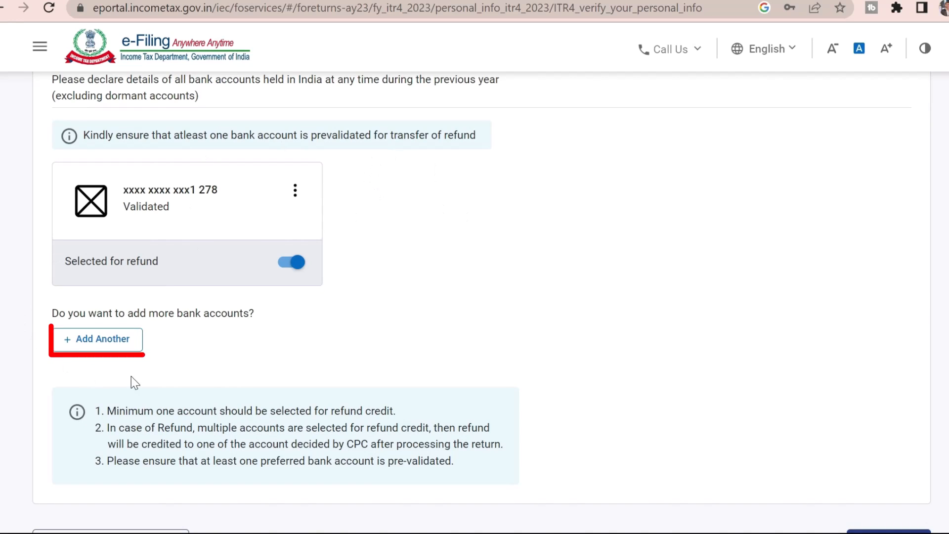
{"action": "scroll", "coordinate": [79, 347], "scroll_direction": "down", "scroll_amount": 3}
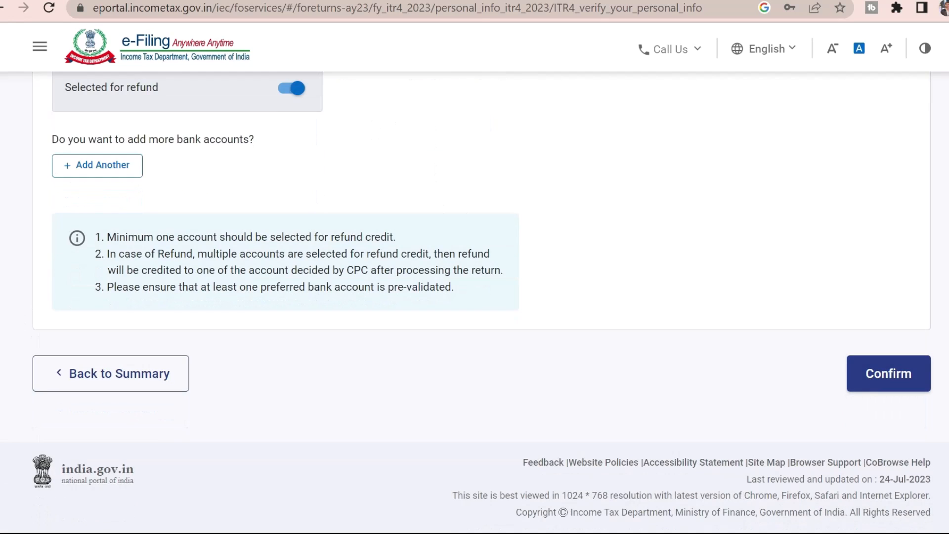
{"action": "left_click", "coordinate": [887, 383]}
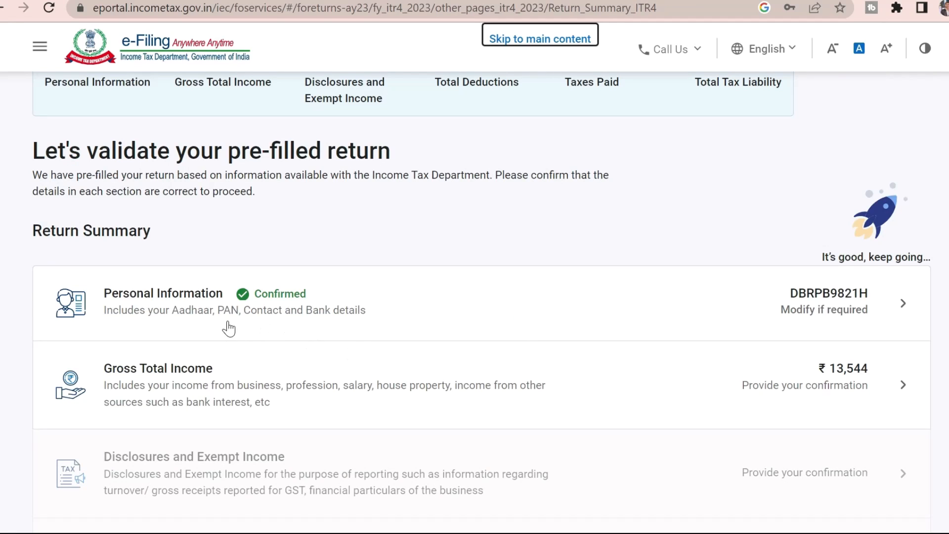
Open the Gross Total Income section of the return and skip the salary questions.
{"action": "scroll", "coordinate": [239, 201], "scroll_direction": "down", "scroll_amount": 3}
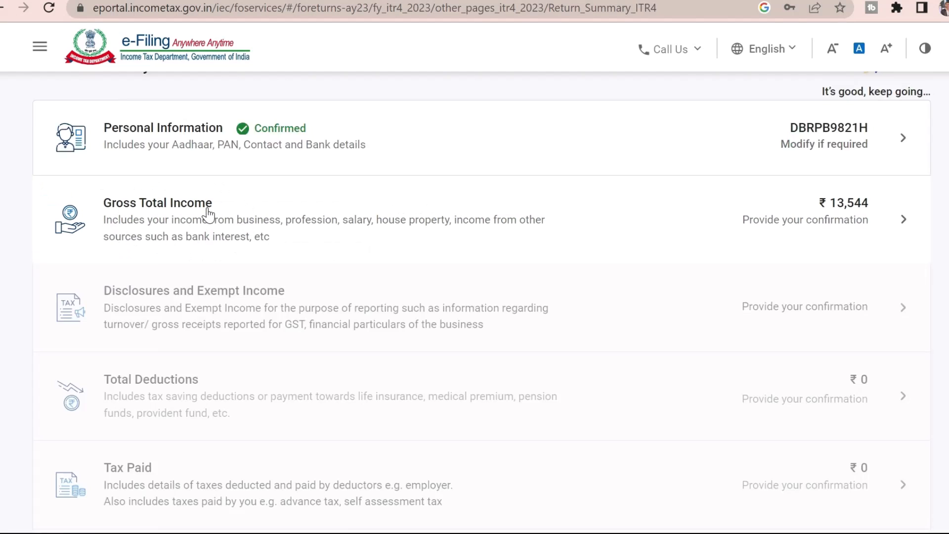
{"action": "left_click", "coordinate": [203, 216]}
{"action": "left_click_drag", "start_coordinate": [25, 147], "coordinate": [121, 147]}
{"action": "scroll", "coordinate": [120, 147], "scroll_direction": "down", "scroll_amount": 1}
{"action": "scroll", "coordinate": [793, 354], "scroll_direction": "down", "scroll_amount": 10}
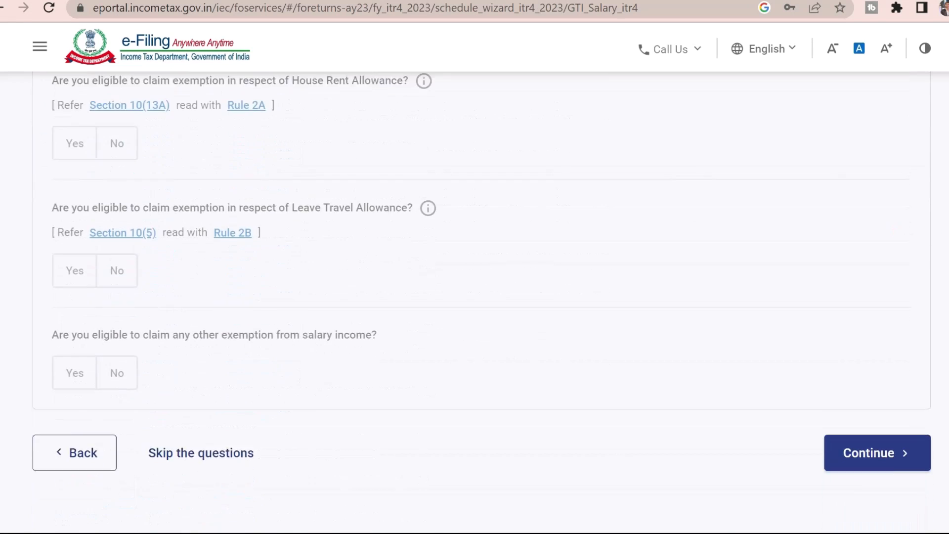
{"action": "left_click", "coordinate": [205, 330]}
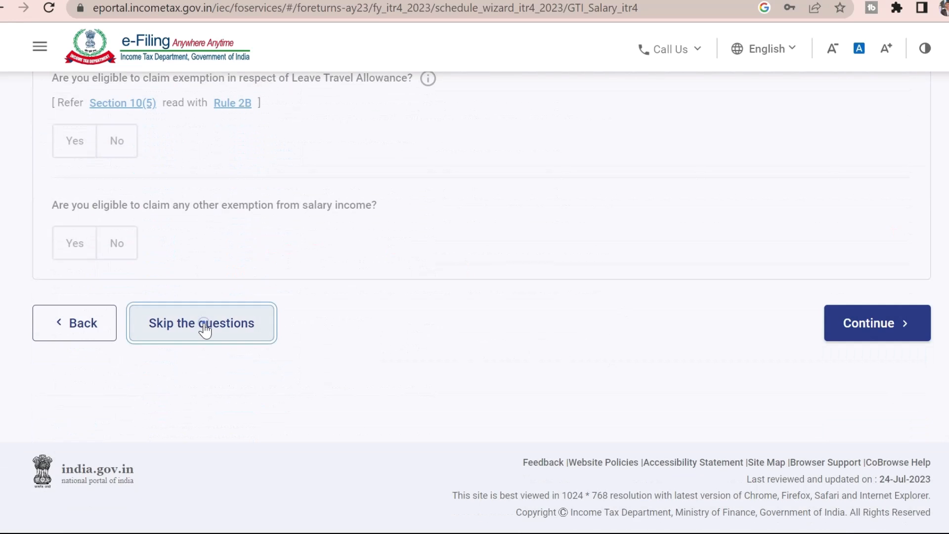
{"action": "left_click", "coordinate": [642, 349]}
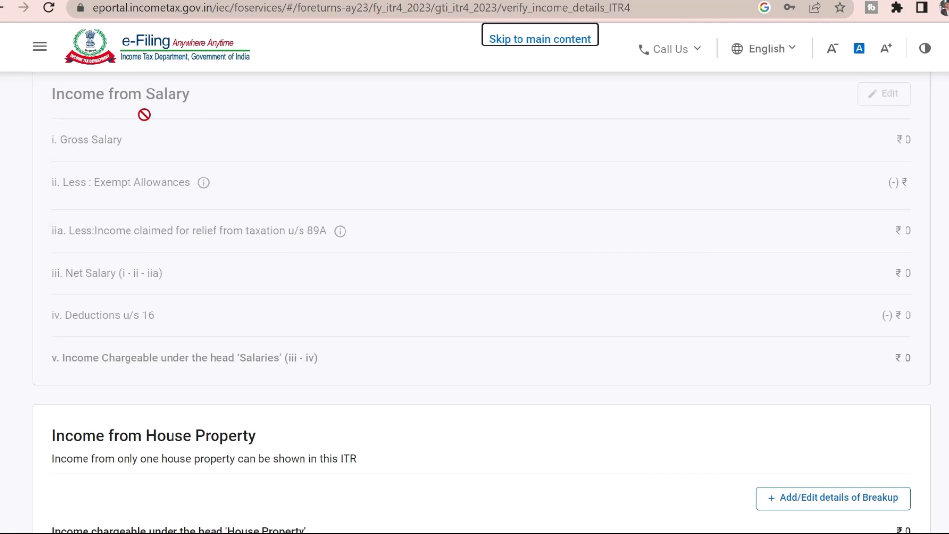
Start adding details under Income from Business or Profession.
{"action": "scroll", "coordinate": [475, 297], "scroll_direction": "down", "scroll_amount": 1}
{"action": "scroll", "coordinate": [549, 232], "scroll_direction": "down", "scroll_amount": 6}
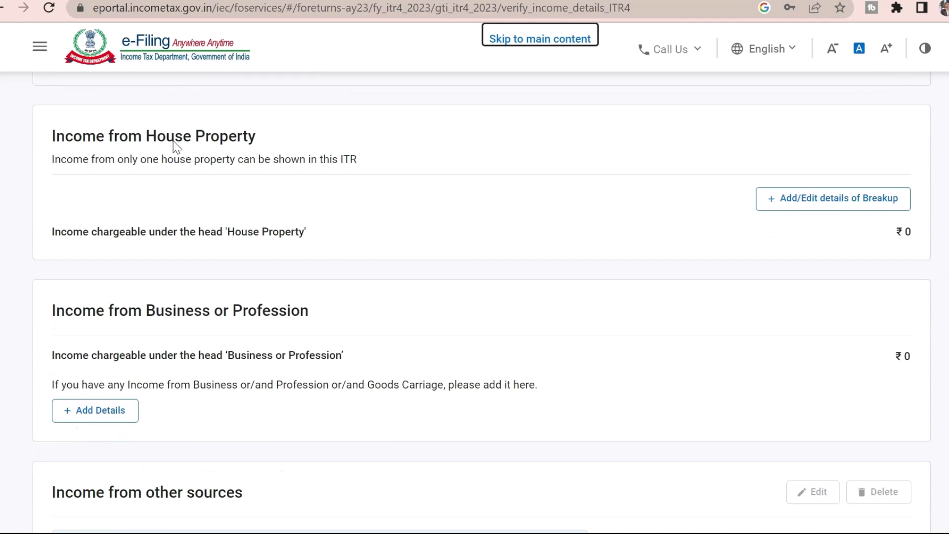
{"action": "scroll", "coordinate": [474, 297], "scroll_direction": "down", "scroll_amount": 3}
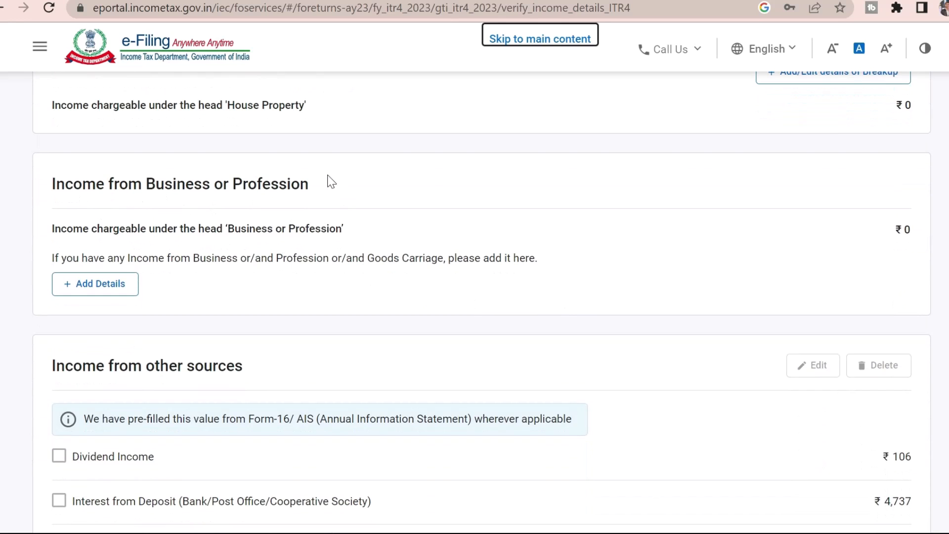
{"action": "left_click", "coordinate": [97, 289]}
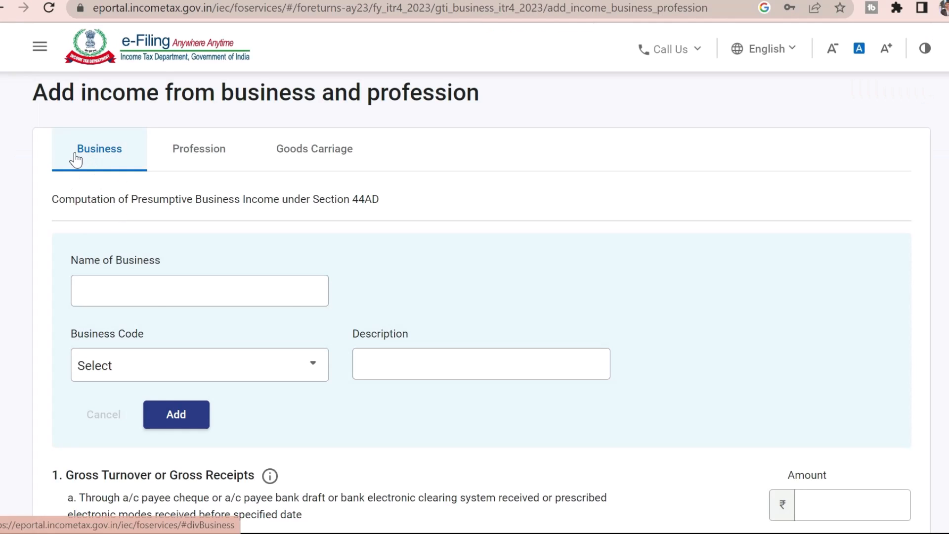
Look at the Business, Profession and Goods Carriage forms for adding income.
{"action": "left_click", "coordinate": [97, 154]}
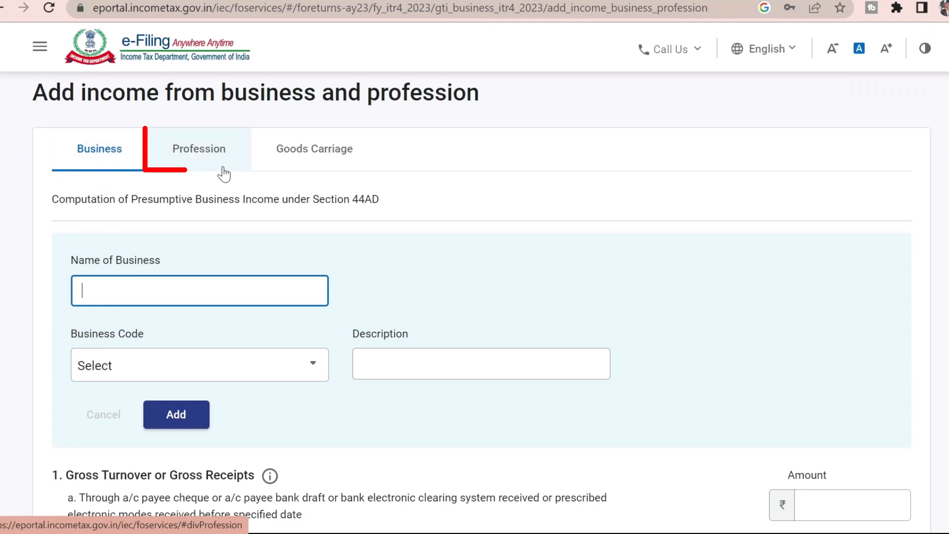
{"action": "left_click", "coordinate": [198, 156]}
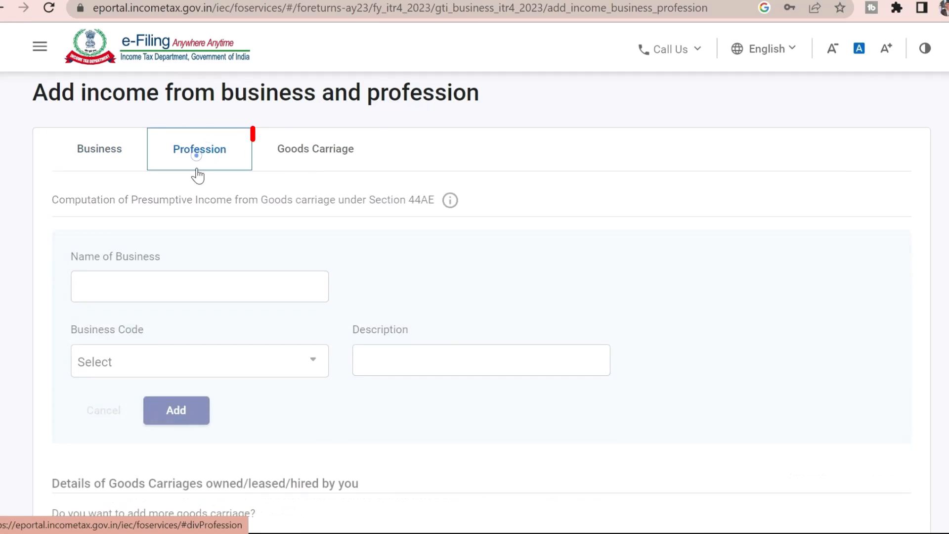
{"action": "left_click", "coordinate": [316, 150]}
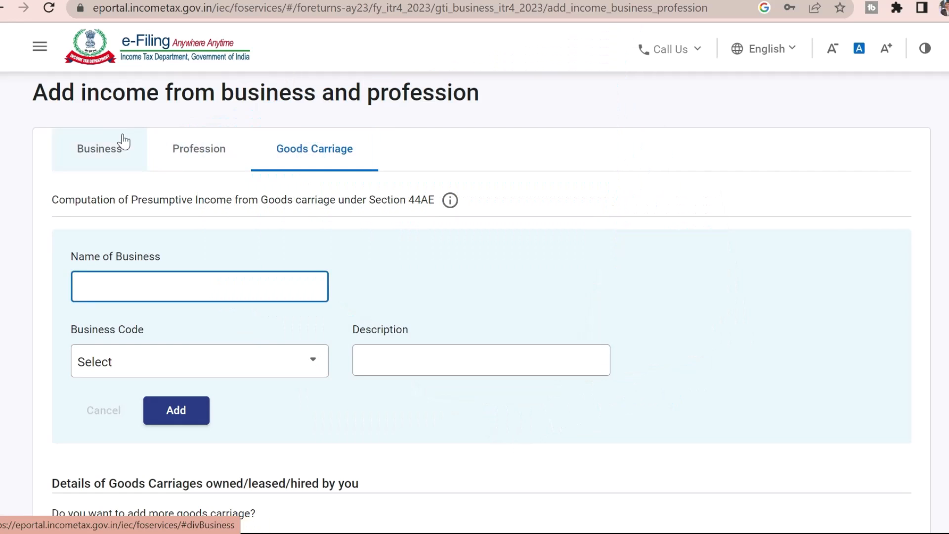
Return to the Business form, enter YASH ENTERPRISES as the name of business and search the business codes for RET.
{"action": "left_click", "coordinate": [117, 163]}
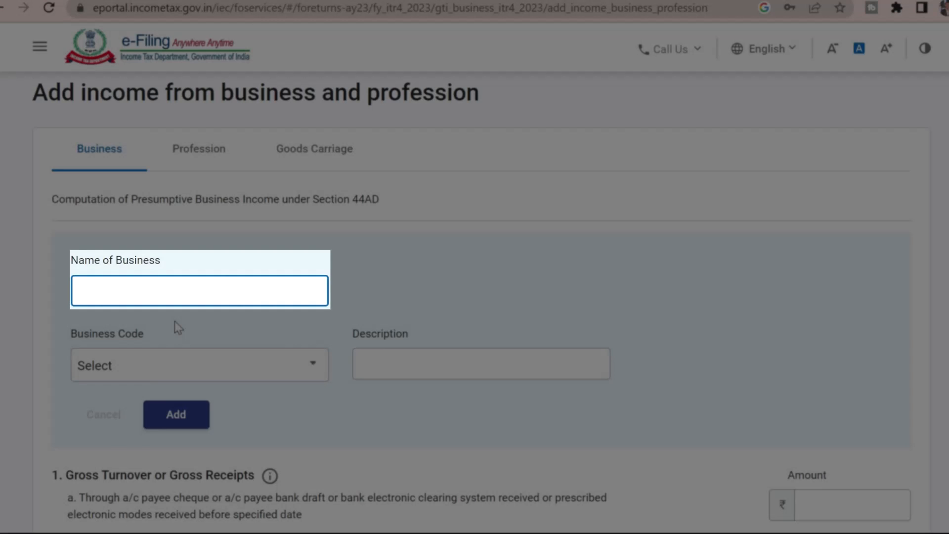
{"action": "type", "text": "YASH ENTERPRISES"}
{"action": "left_click", "coordinate": [312, 365]}
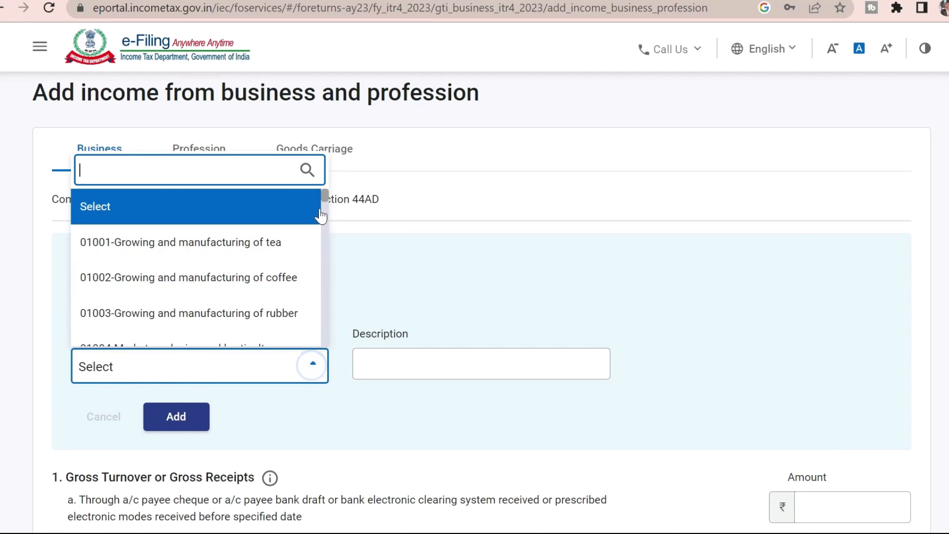
{"action": "type", "text": "RET"}
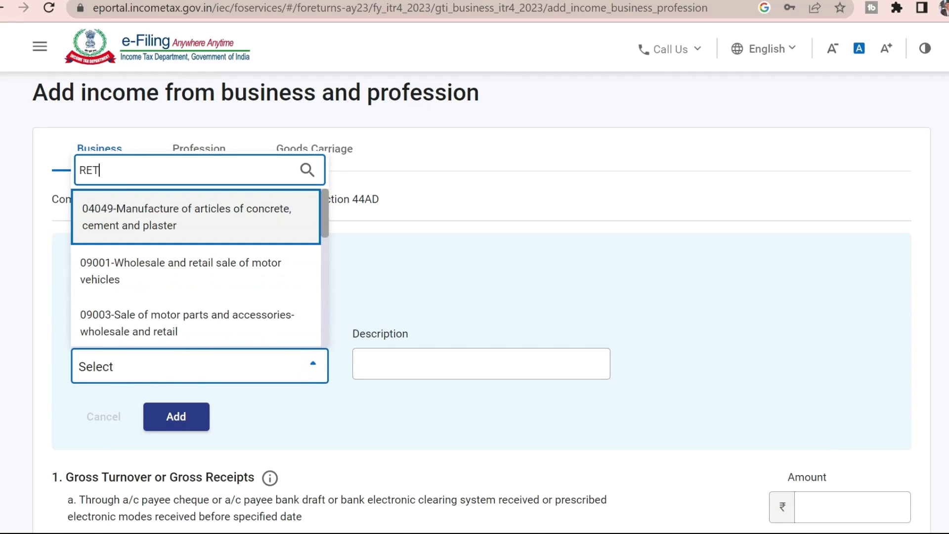
{"action": "left_click_drag", "start_coordinate": [326, 220], "coordinate": [326, 310]}
{"action": "scroll", "coordinate": [326, 313], "scroll_direction": "down", "scroll_amount": 2}
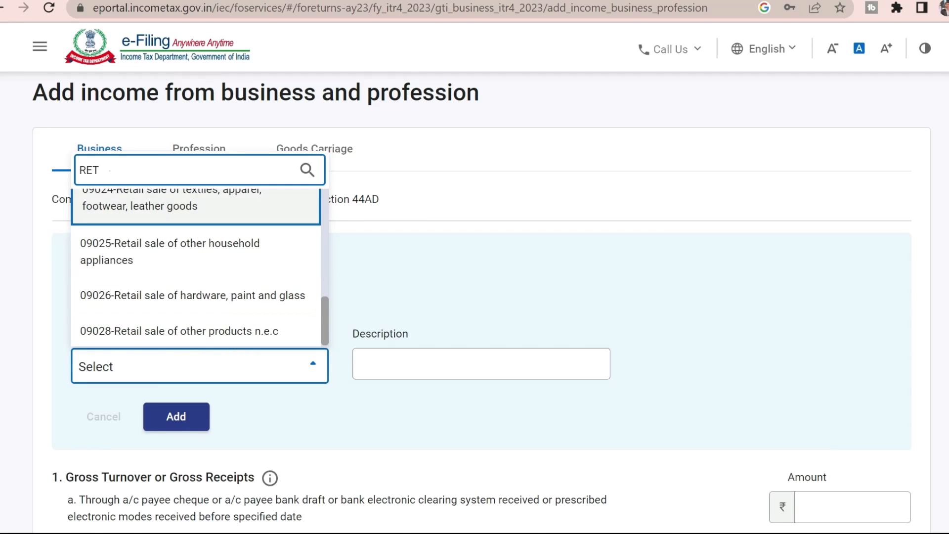
Search the business codes for SERVI, choose 21008-Other services n.e.c. and add the business.
{"action": "key", "text": "ctrl+a"}
{"action": "type", "text": "SERVI"}
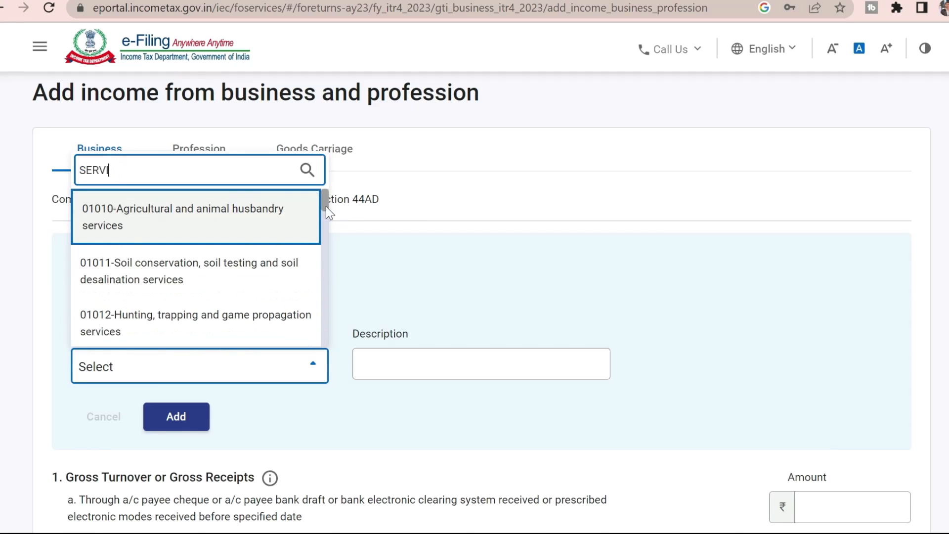
{"action": "left_click_drag", "start_coordinate": [326, 212], "coordinate": [313, 364]}
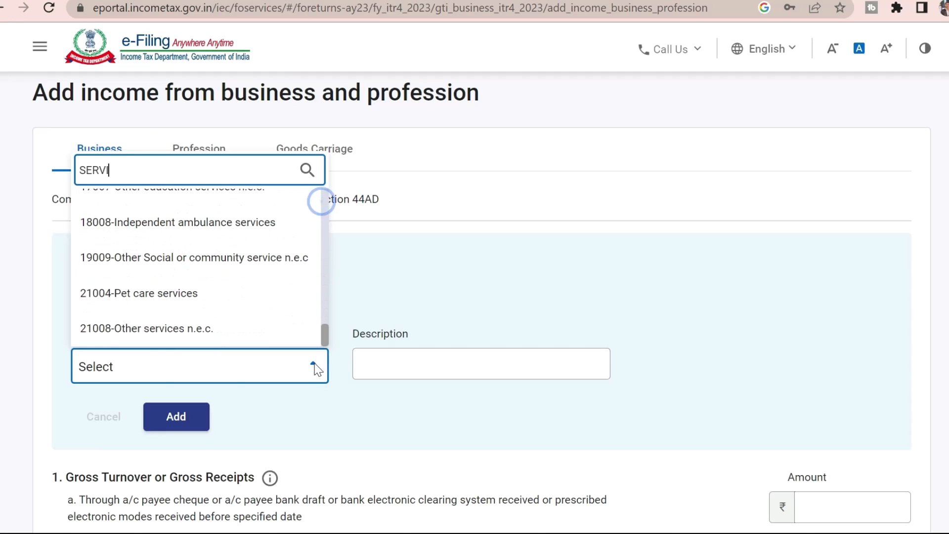
{"action": "left_click", "coordinate": [156, 335]}
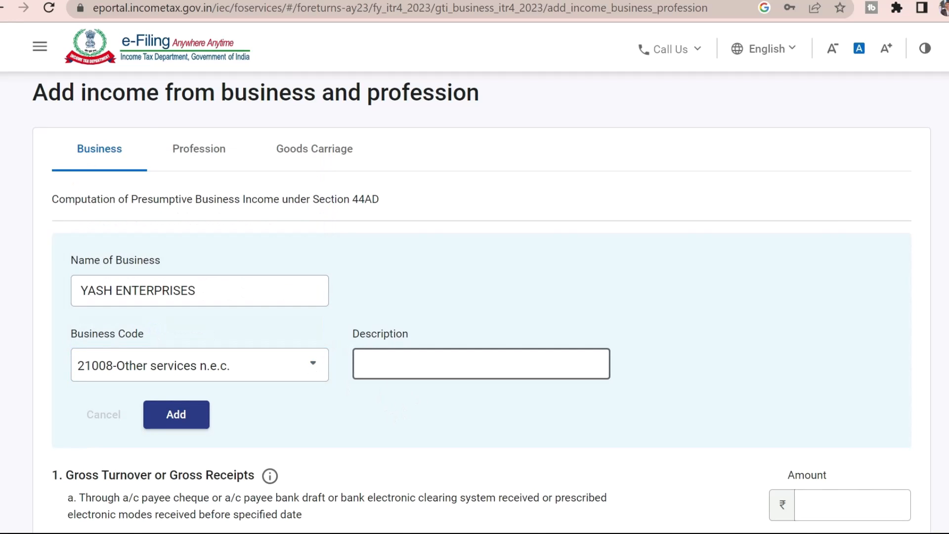
{"action": "left_click", "coordinate": [178, 422]}
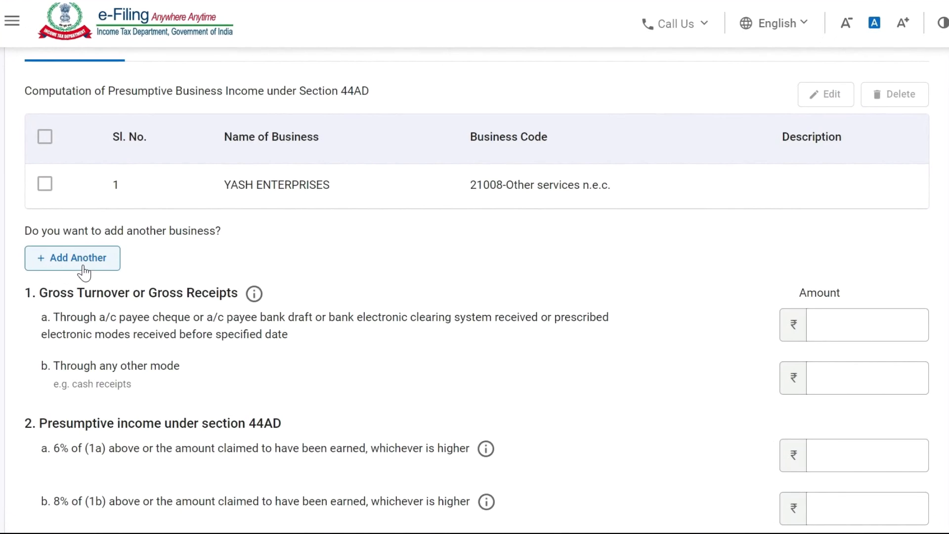
Examine the Gross Turnover or Gross Receipts rows and the mind map's rates for digital and other business transactions.
{"action": "scroll", "coordinate": [84, 272], "scroll_direction": "down", "scroll_amount": 2}
{"action": "left_click_drag", "start_coordinate": [40, 188], "coordinate": [207, 189]}
{"action": "left_click", "coordinate": [188, 219]}
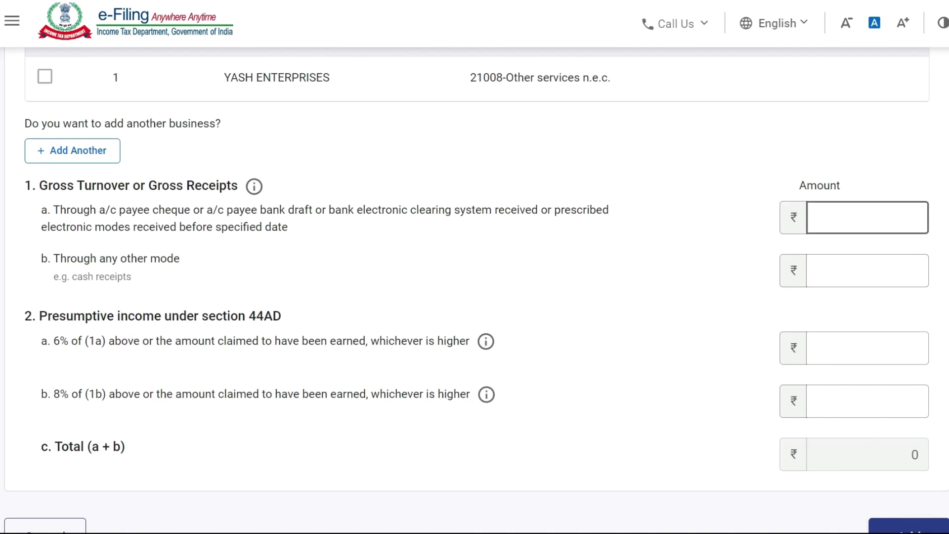
{"action": "left_click", "coordinate": [826, 267]}
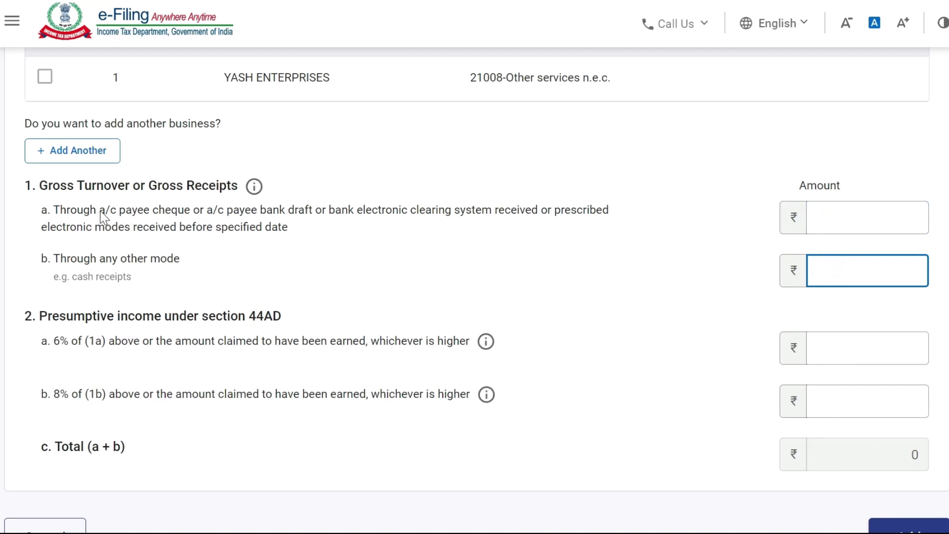
{"action": "left_click_drag", "start_coordinate": [104, 212], "coordinate": [505, 222]}
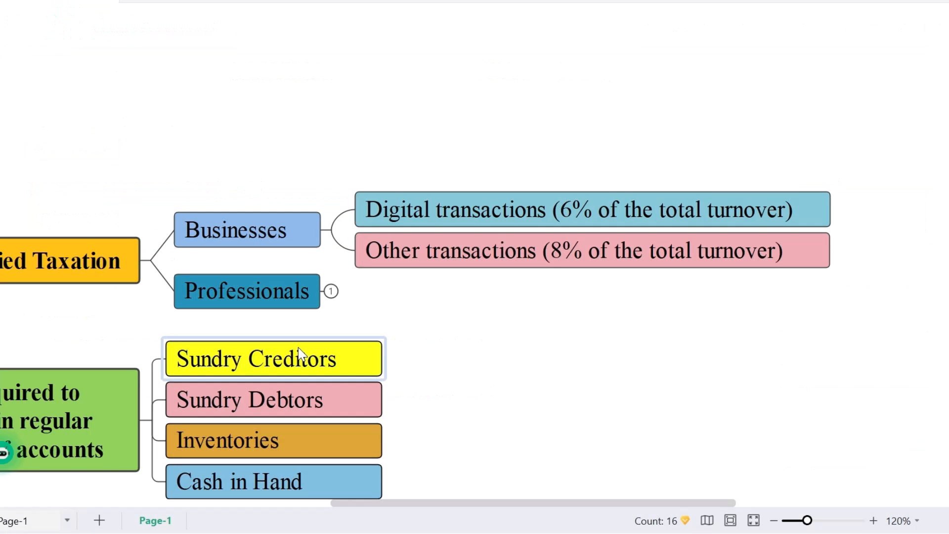
{"action": "left_click", "coordinate": [314, 238]}
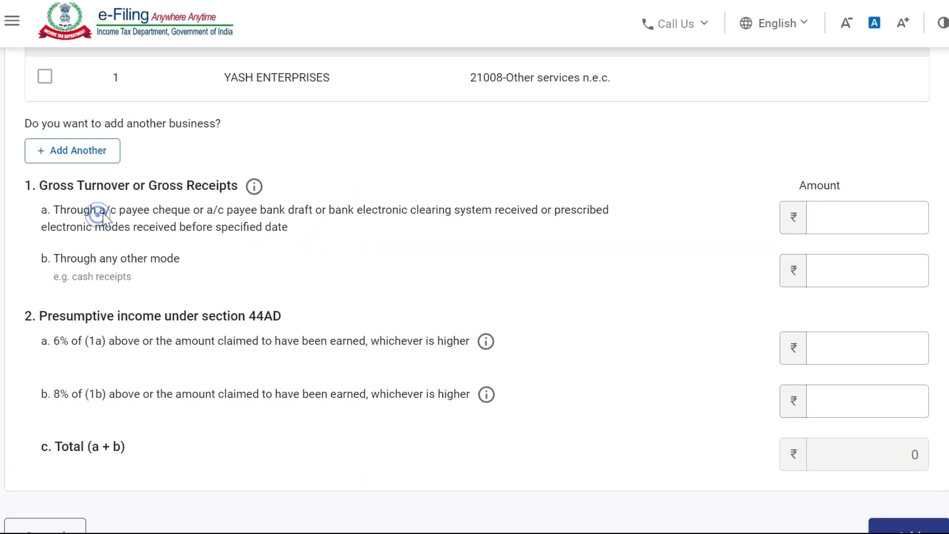
Compare the bank and other-mode receipt rows with the presumptive income rows under section 44AD.
{"action": "left_click_drag", "start_coordinate": [105, 211], "coordinate": [348, 210]}
{"action": "left_click", "coordinate": [158, 262]}
{"action": "left_click_drag", "start_coordinate": [89, 261], "coordinate": [183, 256]}
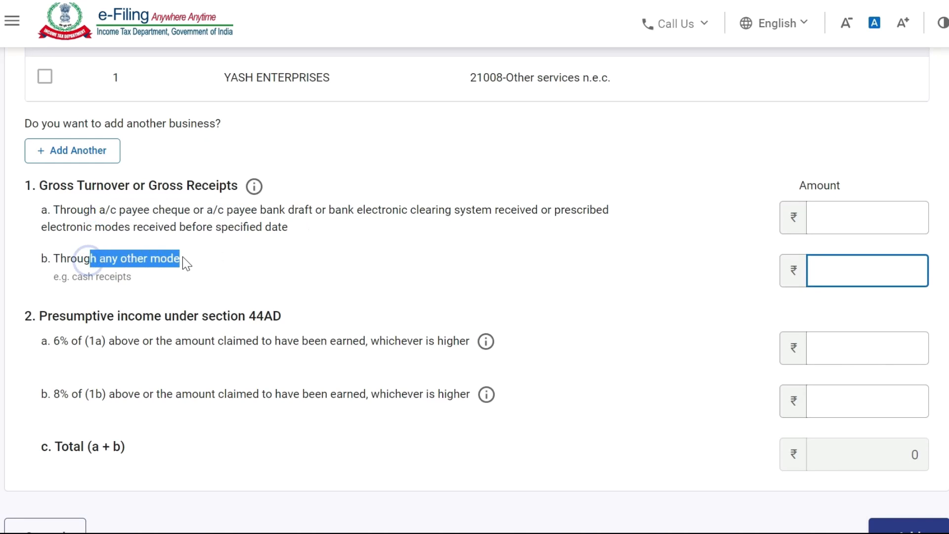
{"action": "left_click", "coordinate": [367, 250]}
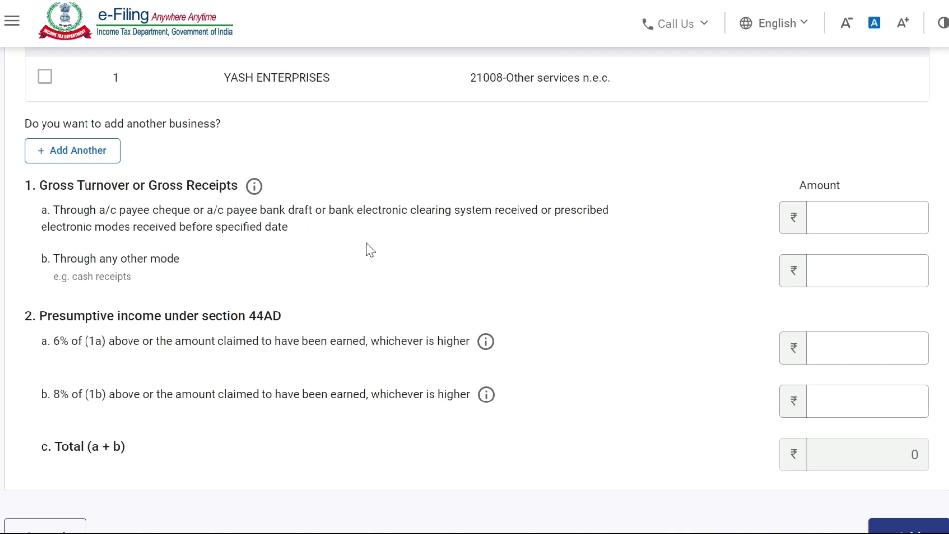
{"action": "left_click", "coordinate": [808, 282]}
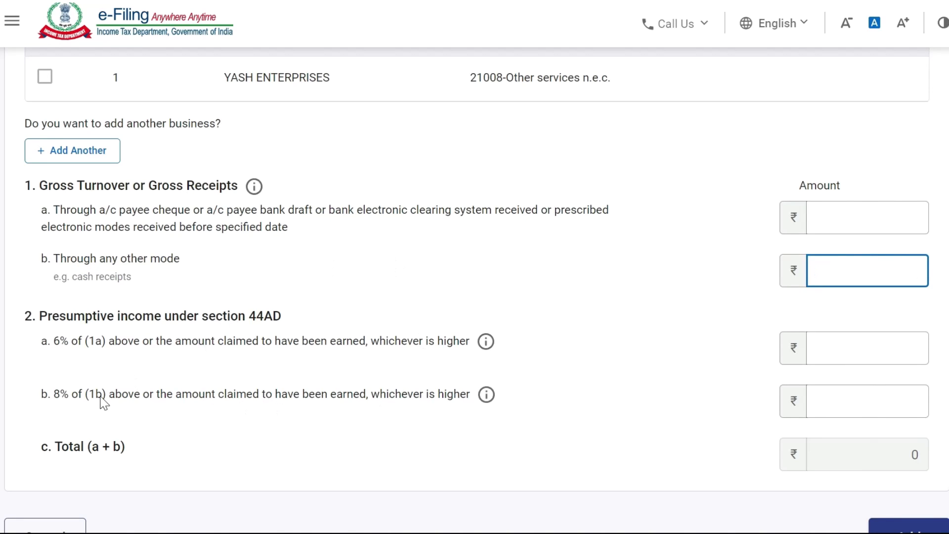
{"action": "left_click_drag", "start_coordinate": [55, 402], "coordinate": [193, 398]}
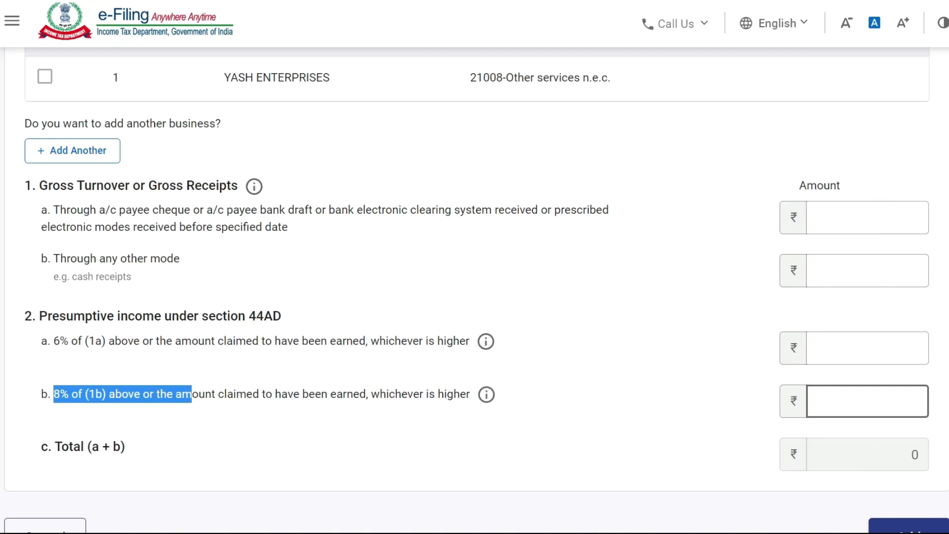
Copy the By Sales amount from the profit and loss account, entering 19,42,367 as receipts through any other mode and 0 through bank modes.
{"action": "left_click", "coordinate": [834, 268]}
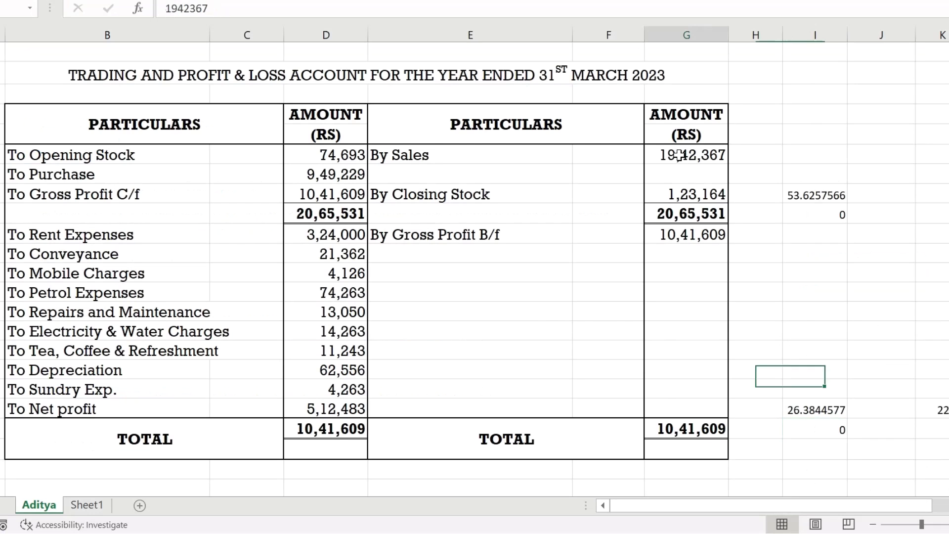
{"action": "left_click", "coordinate": [679, 156]}
{"action": "left_click", "coordinate": [205, 8]}
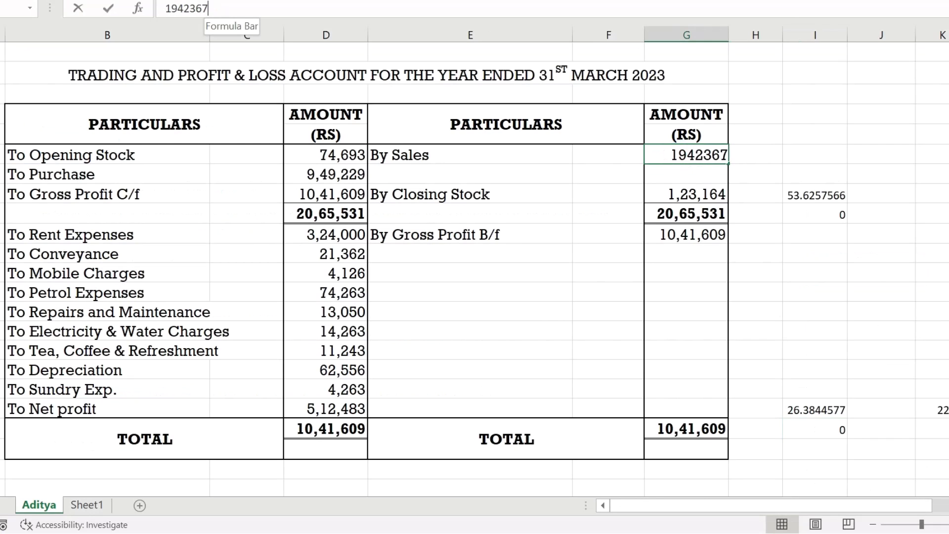
{"action": "left_click_drag", "start_coordinate": [212, 9], "coordinate": [166, 8]}
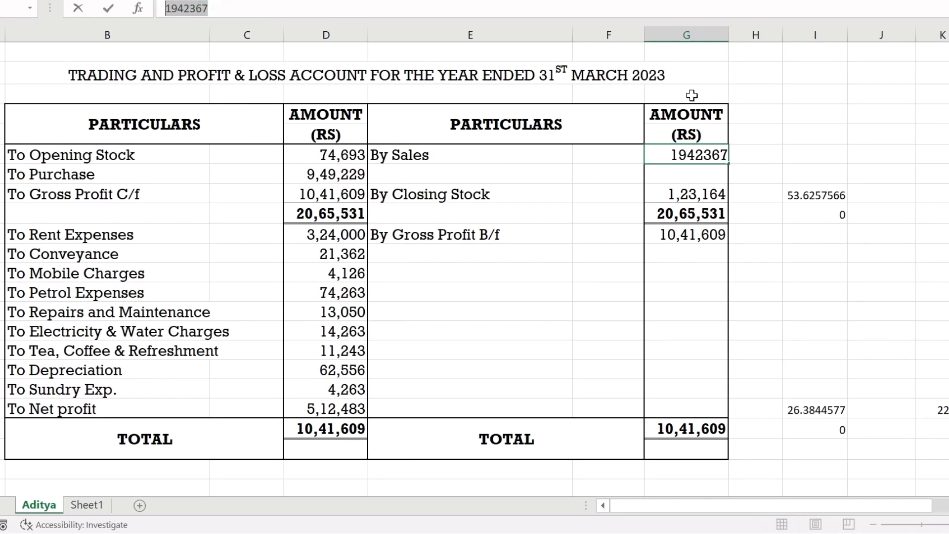
{"action": "key", "text": "Escape"}
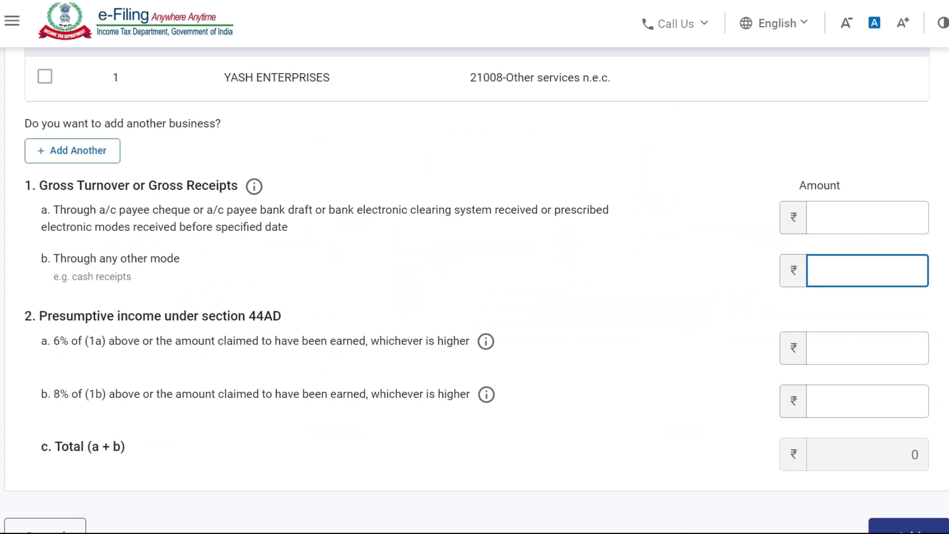
{"action": "left_click", "coordinate": [871, 273]}
{"action": "type", "text": "19,42,367"}
{"action": "left_click", "coordinate": [855, 217]}
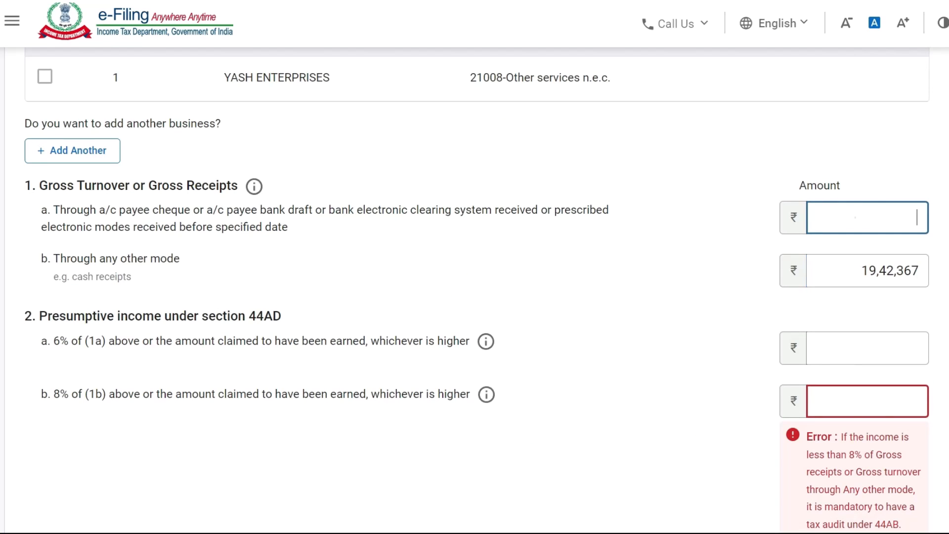
{"action": "type", "text": "0"}
Examine the wording of the 6% and 8% presumptive income rows under section 44AD, including the whichever-is-higher condition.
{"action": "scroll", "coordinate": [61, 253], "scroll_direction": "down", "scroll_amount": 3}
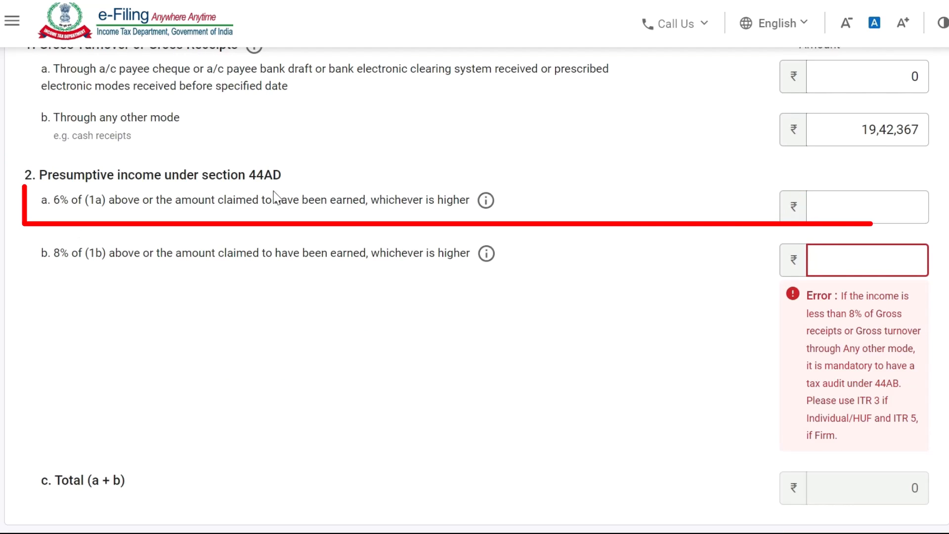
{"action": "left_click", "coordinate": [878, 202]}
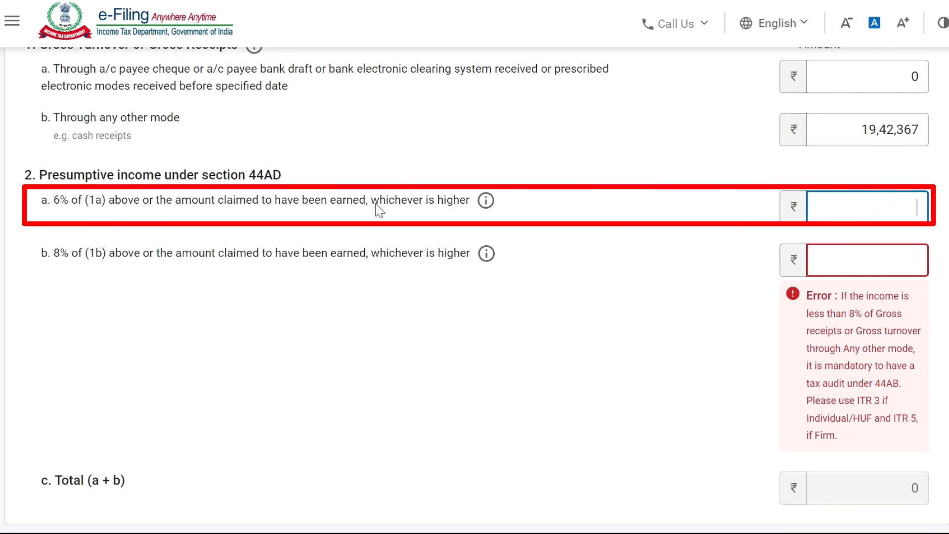
{"action": "left_click_drag", "start_coordinate": [380, 202], "coordinate": [446, 203]}
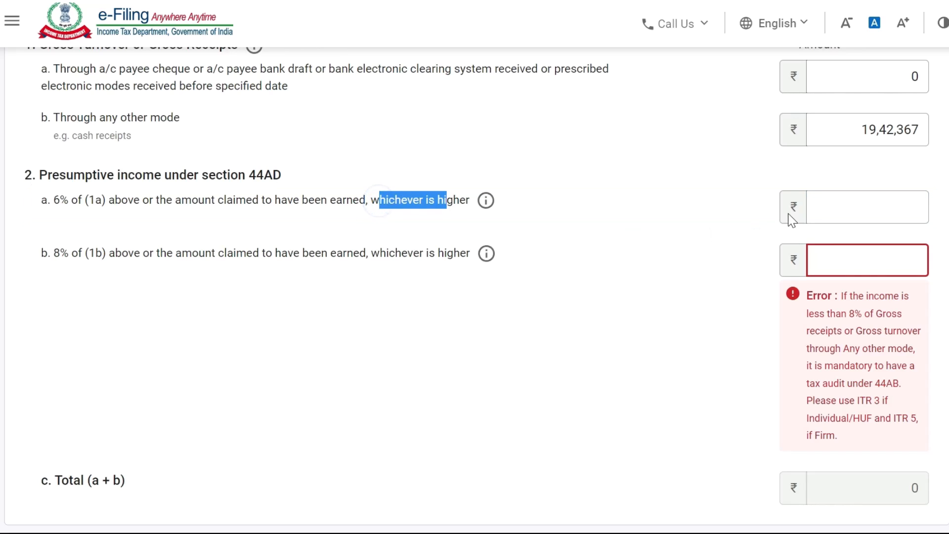
{"action": "left_click", "coordinate": [825, 208]}
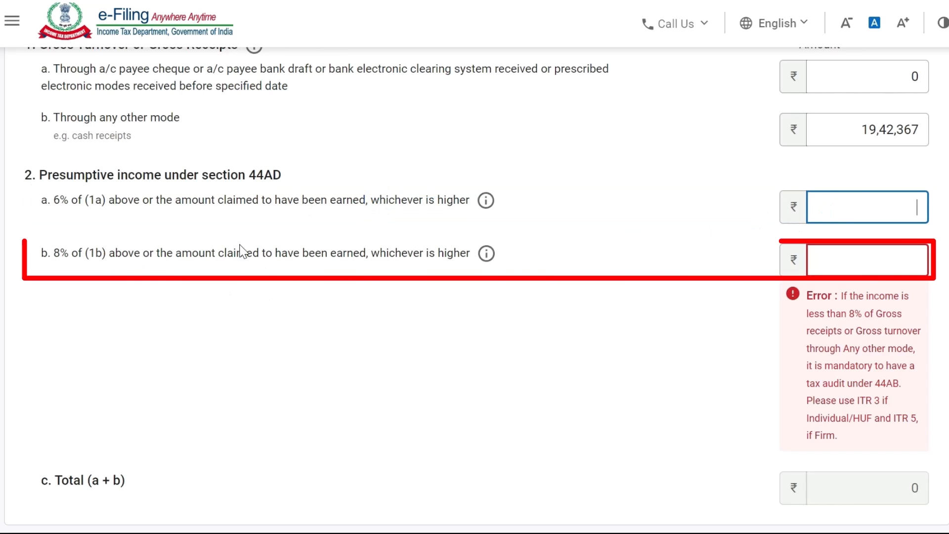
{"action": "left_click", "coordinate": [875, 256]}
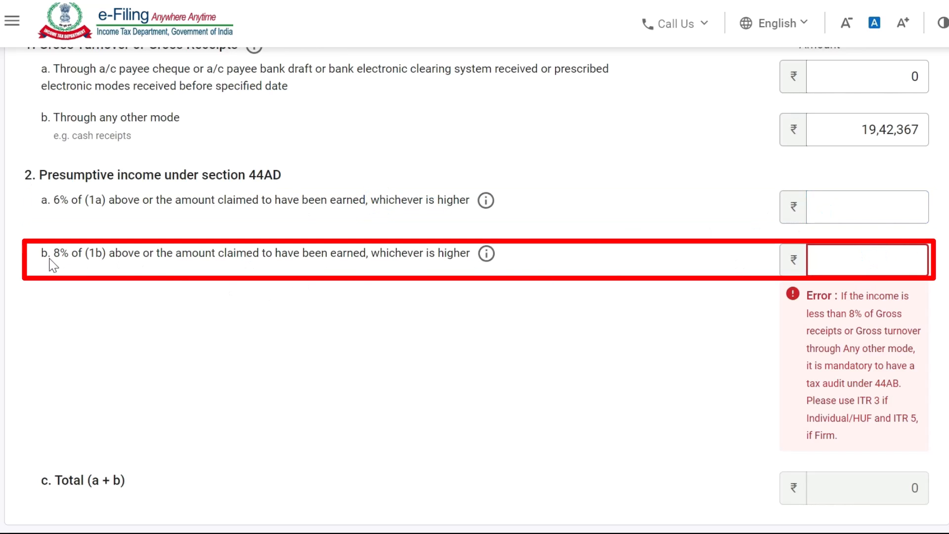
{"action": "left_click_drag", "start_coordinate": [48, 258], "coordinate": [85, 257]}
{"action": "left_click_drag", "start_coordinate": [228, 256], "coordinate": [446, 258]}
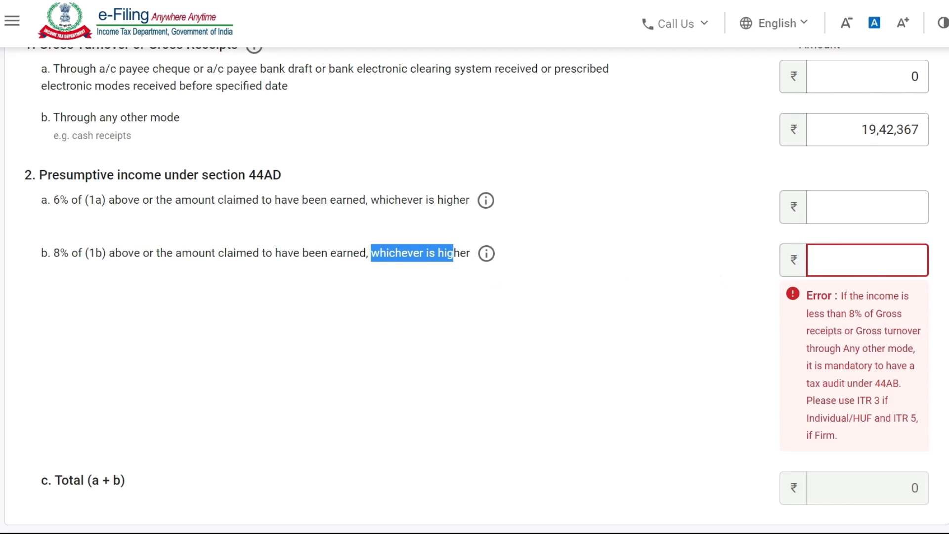
Copy the net profit from the profit and loss account, enter 5,12,483 as the 8% presumptive income and add the business income.
{"action": "left_click", "coordinate": [854, 250]}
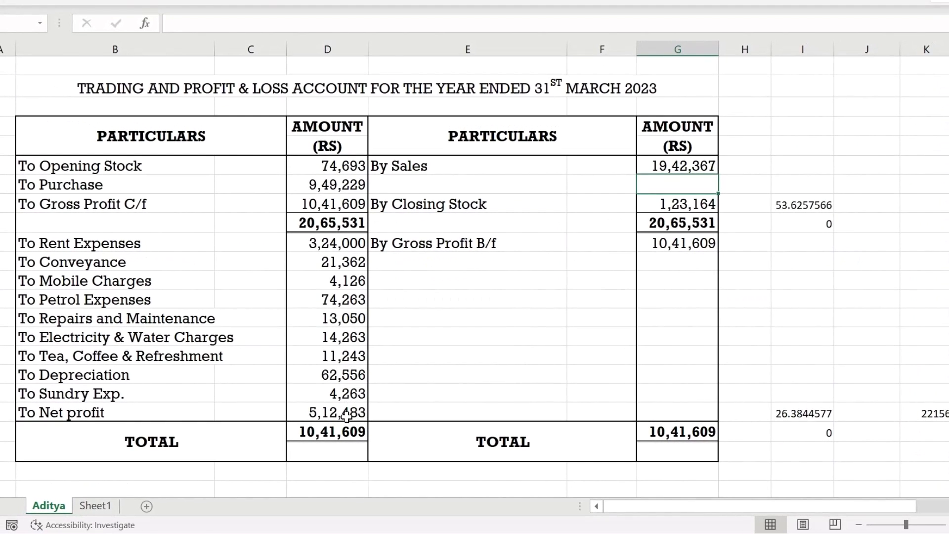
{"action": "left_click", "coordinate": [347, 417]}
{"action": "left_click_drag", "start_coordinate": [244, 19], "coordinate": [147, 21]}
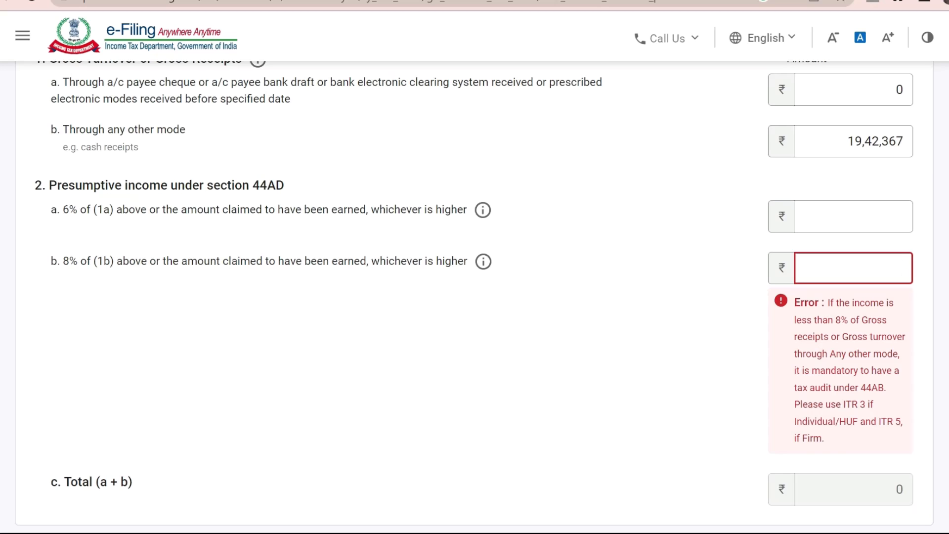
{"action": "type", "text": "5,12,483"}
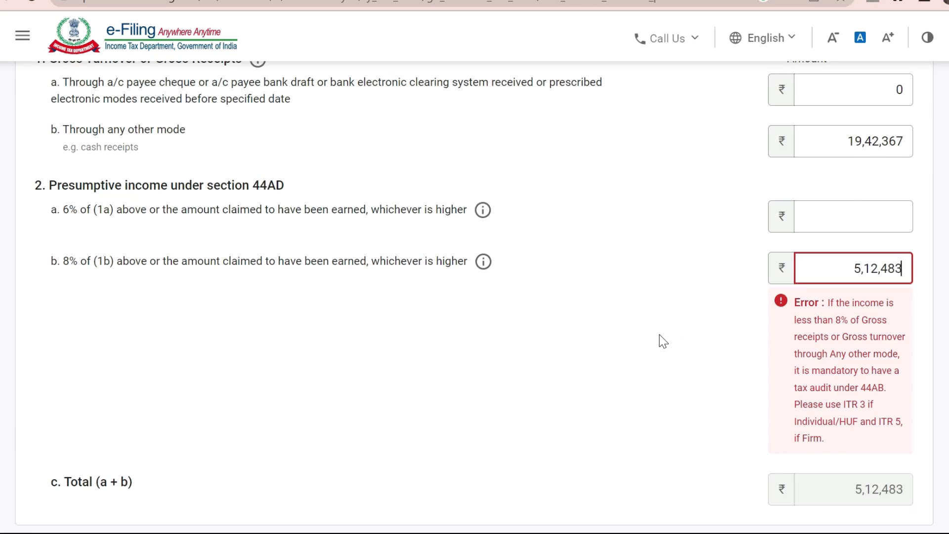
{"action": "scroll", "coordinate": [663, 341], "scroll_direction": "down", "scroll_amount": 3}
{"action": "left_click", "coordinate": [895, 440]}
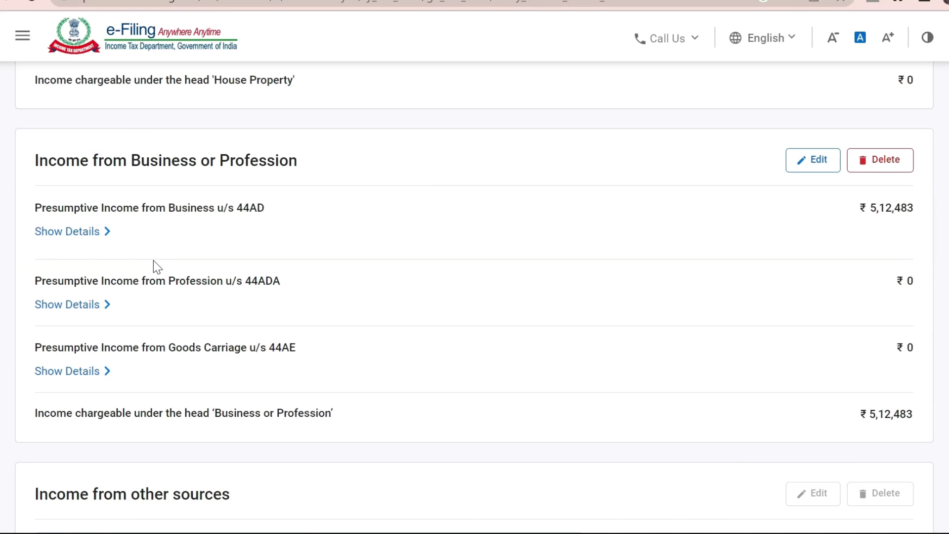
Review the details of the section 44AD business income and the pre-filled Income from other sources.
{"action": "left_click", "coordinate": [89, 232]}
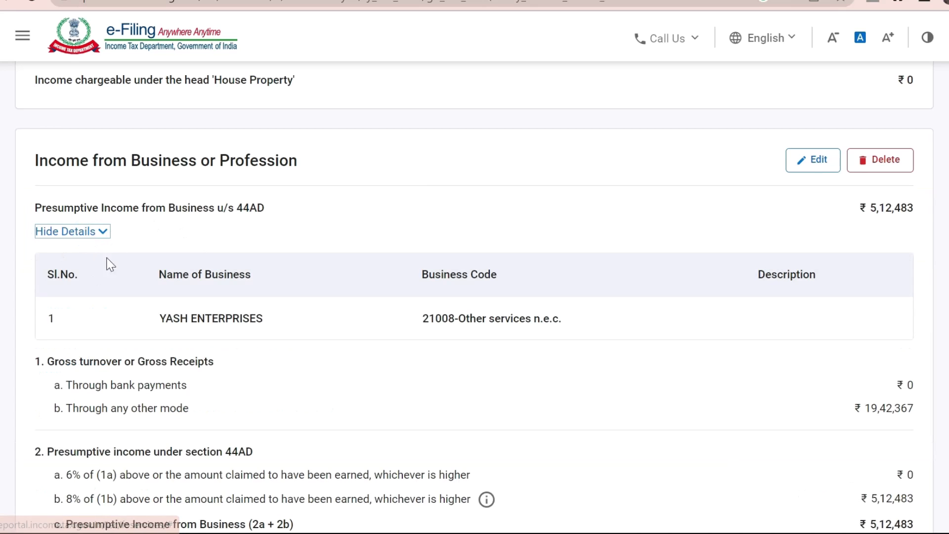
{"action": "left_click", "coordinate": [92, 234]}
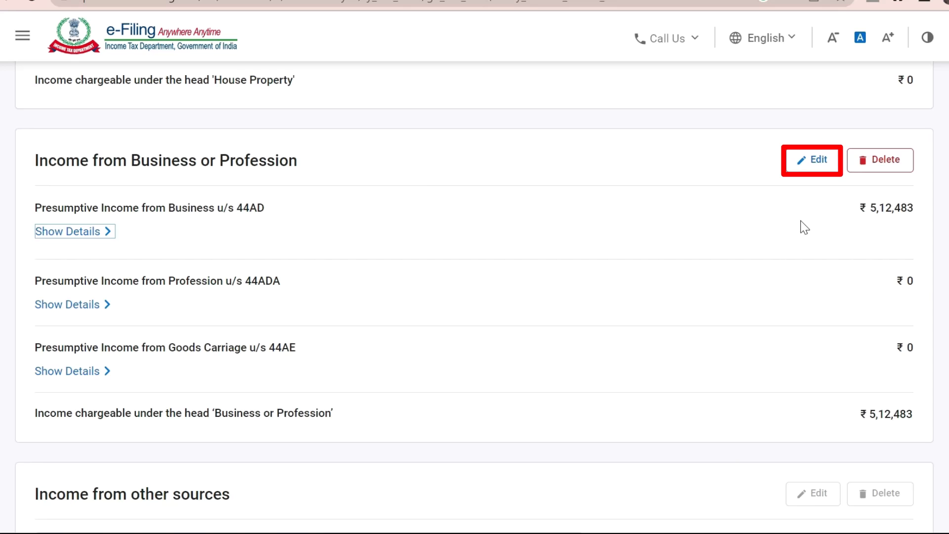
{"action": "scroll", "coordinate": [475, 297], "scroll_direction": "down", "scroll_amount": 5}
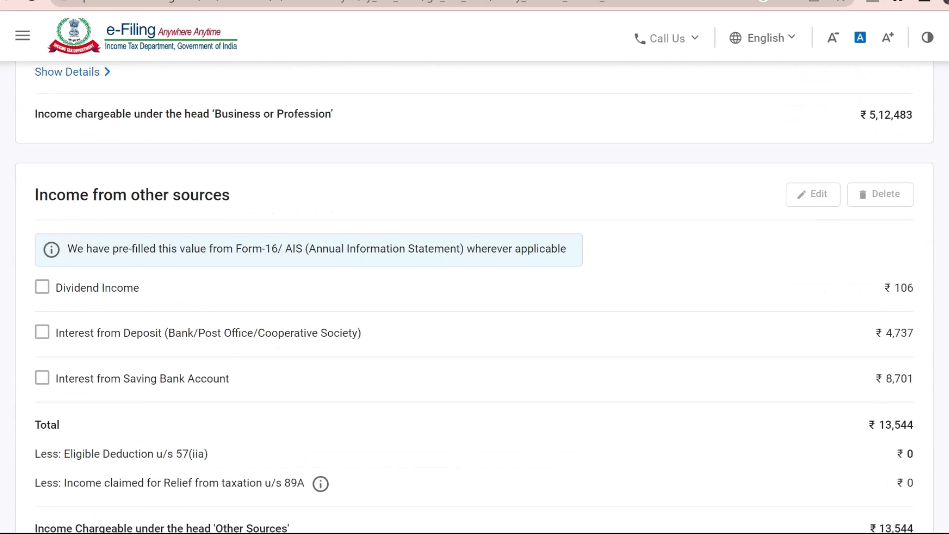
{"action": "scroll", "coordinate": [64, 197], "scroll_direction": "down", "scroll_amount": 2}
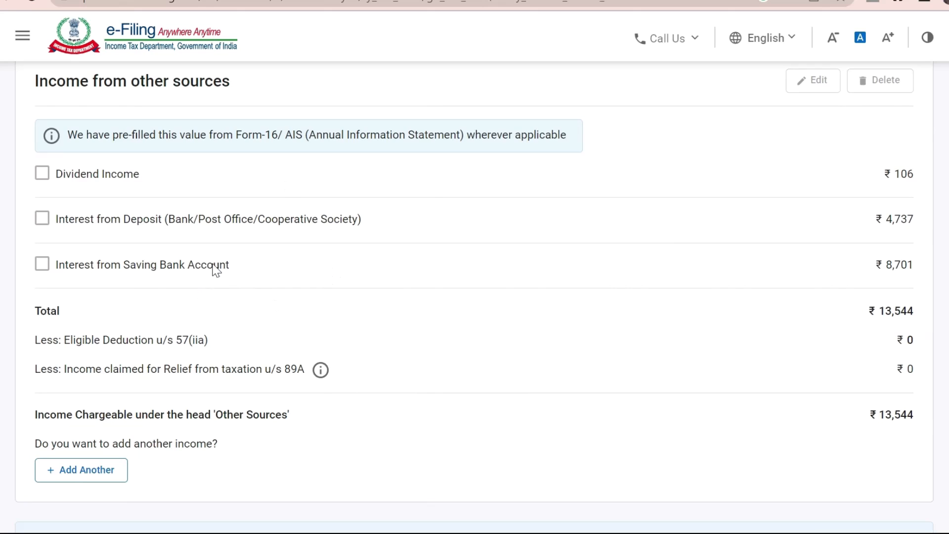
Go through the additional other-source income questions, continue with the pre-filled amounts and confirm the Gross Total Income schedule.
{"action": "left_click", "coordinate": [88, 476]}
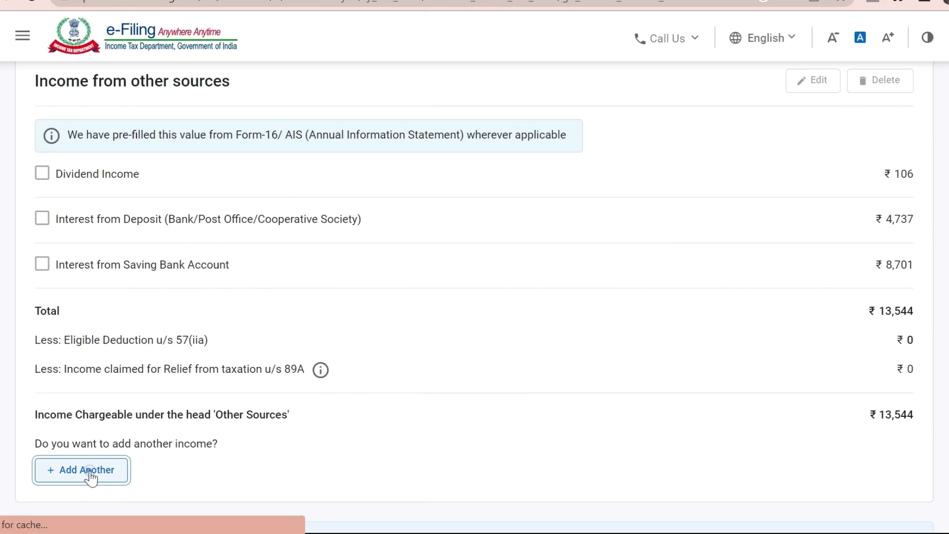
{"action": "scroll", "coordinate": [944, 159], "scroll_direction": "down", "scroll_amount": 3}
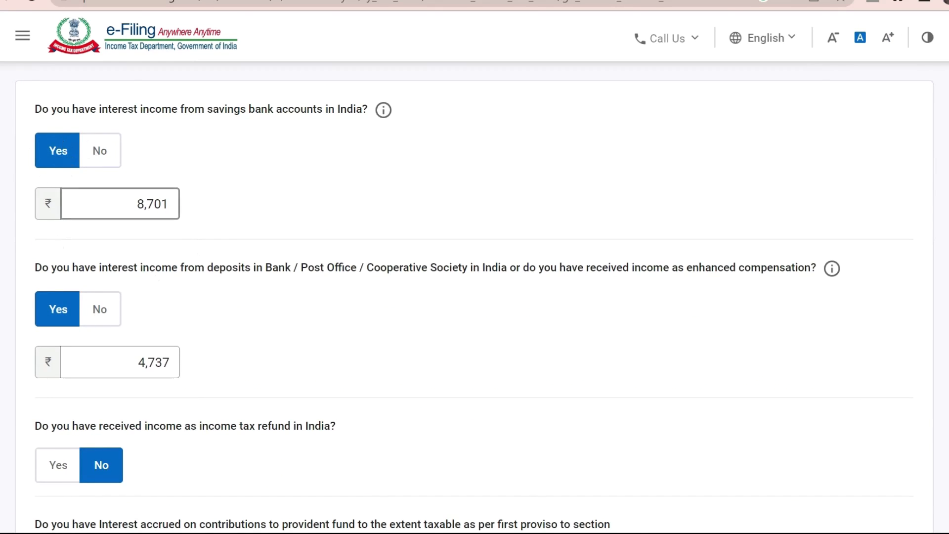
{"action": "scroll", "coordinate": [285, 278], "scroll_direction": "down", "scroll_amount": 20}
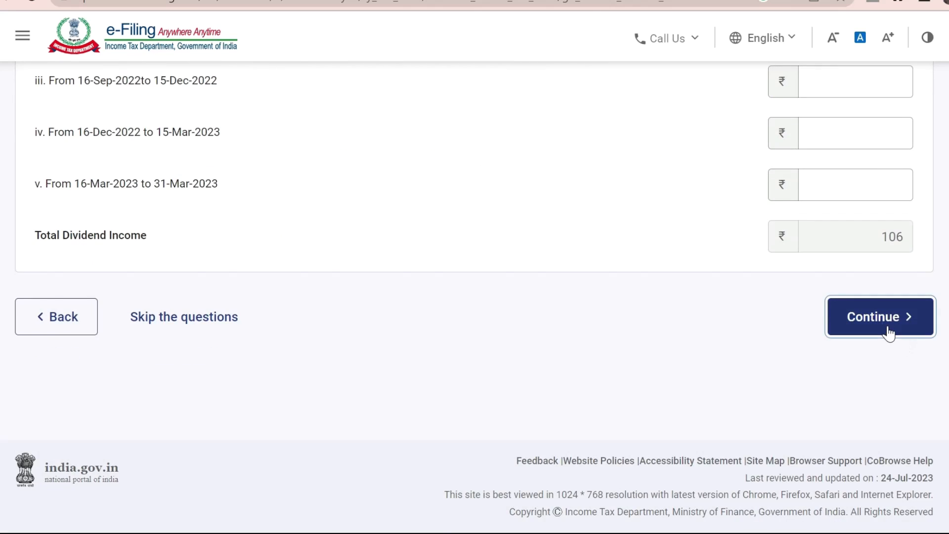
{"action": "left_click", "coordinate": [890, 329]}
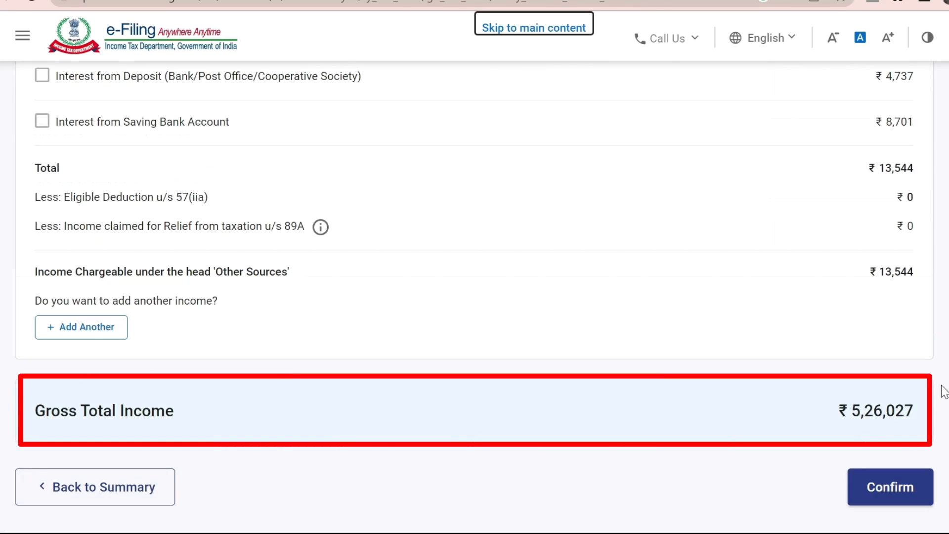
{"action": "left_click", "coordinate": [907, 487]}
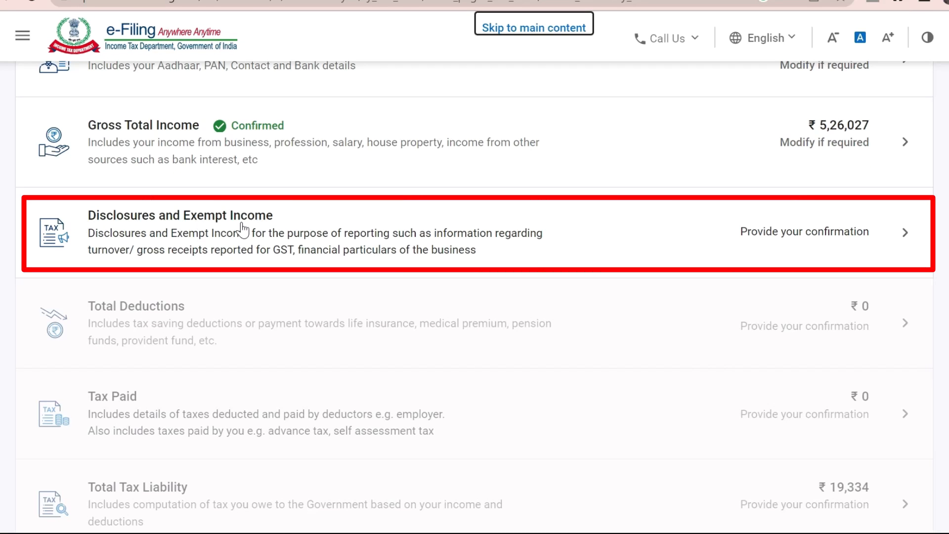
Open Disclosures and Exempt Income, start adding the Financial Particulars of the business and review the capital and loan rows.
{"action": "left_click", "coordinate": [200, 230]}
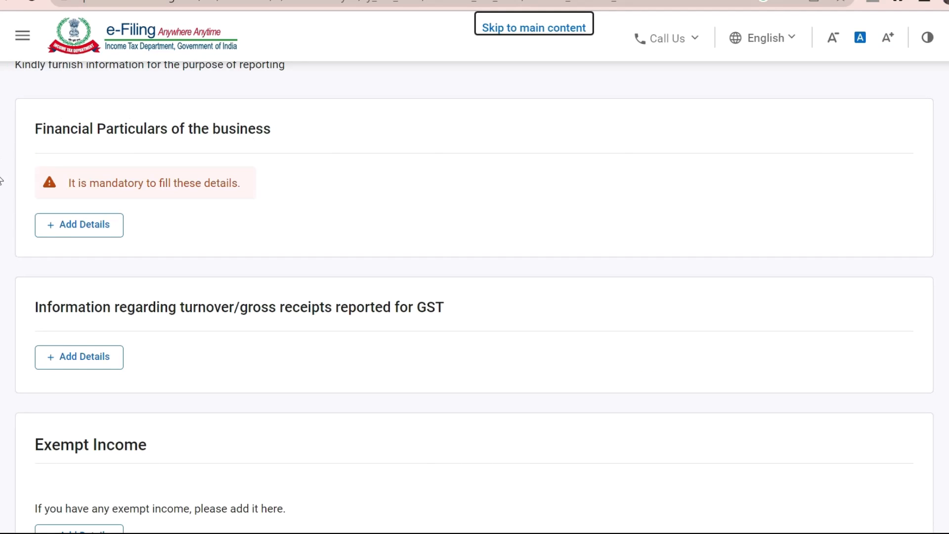
{"action": "left_click", "coordinate": [102, 229]}
{"action": "left_click", "coordinate": [52, 159]}
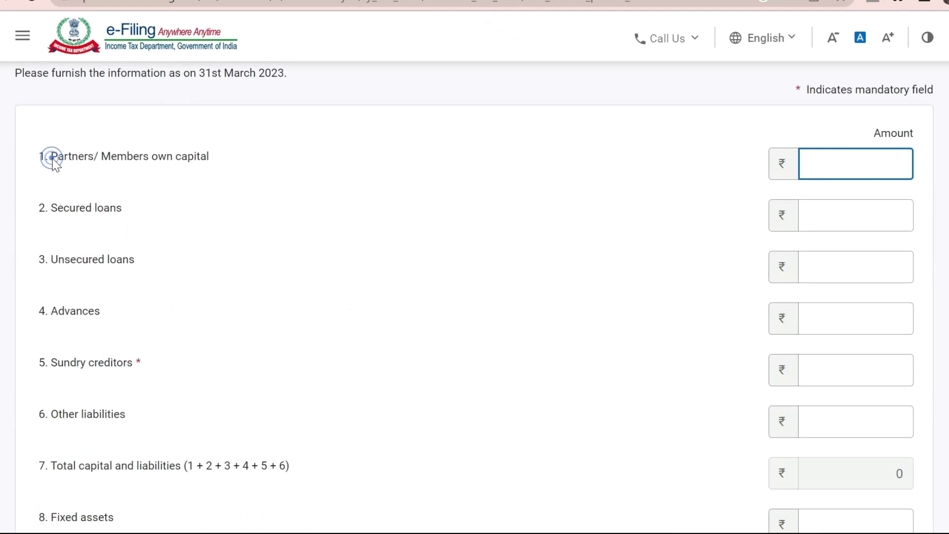
{"action": "left_click_drag", "start_coordinate": [52, 158], "coordinate": [209, 164]}
{"action": "left_click_drag", "start_coordinate": [40, 212], "coordinate": [74, 213]}
{"action": "left_click", "coordinate": [65, 213]}
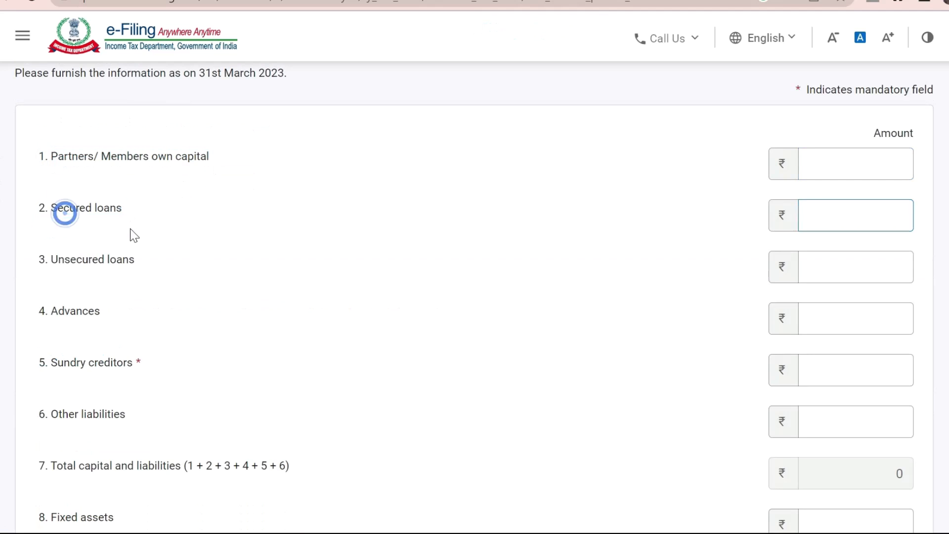
{"action": "left_click", "coordinate": [61, 261]}
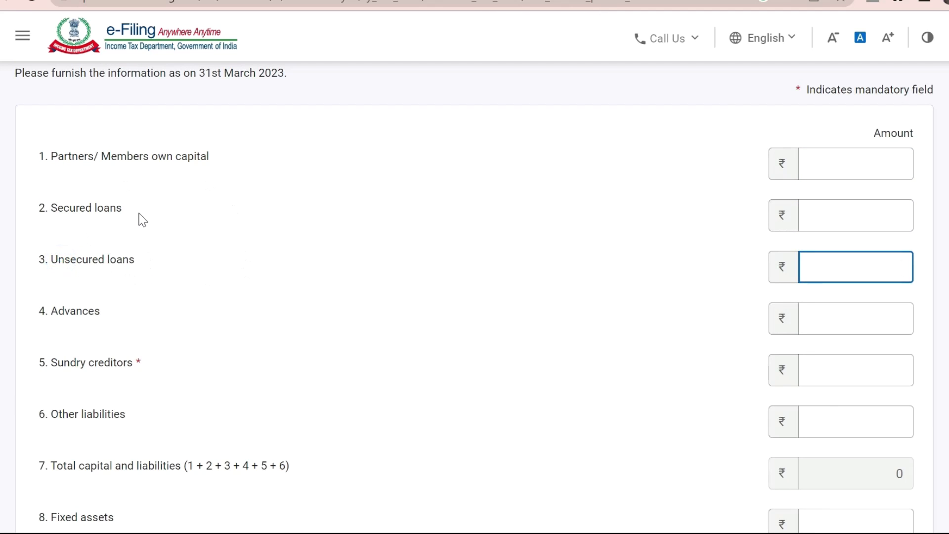
Copy the Sundry Creditors amount from the balance sheet and enter 16,234 as Sundry creditors in the financial particulars.
{"action": "left_click", "coordinate": [143, 364]}
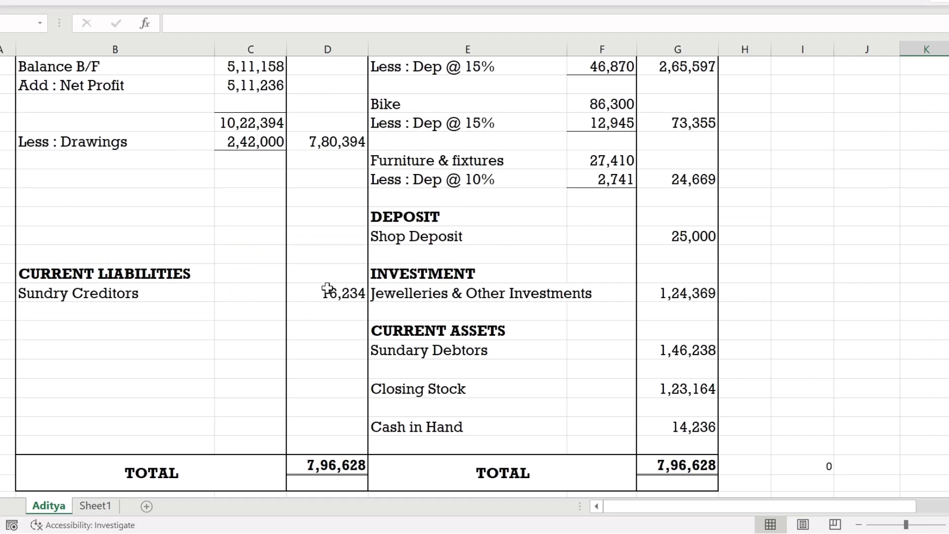
{"action": "left_click", "coordinate": [328, 292]}
{"action": "left_click_drag", "start_coordinate": [214, 21], "coordinate": [140, 26]}
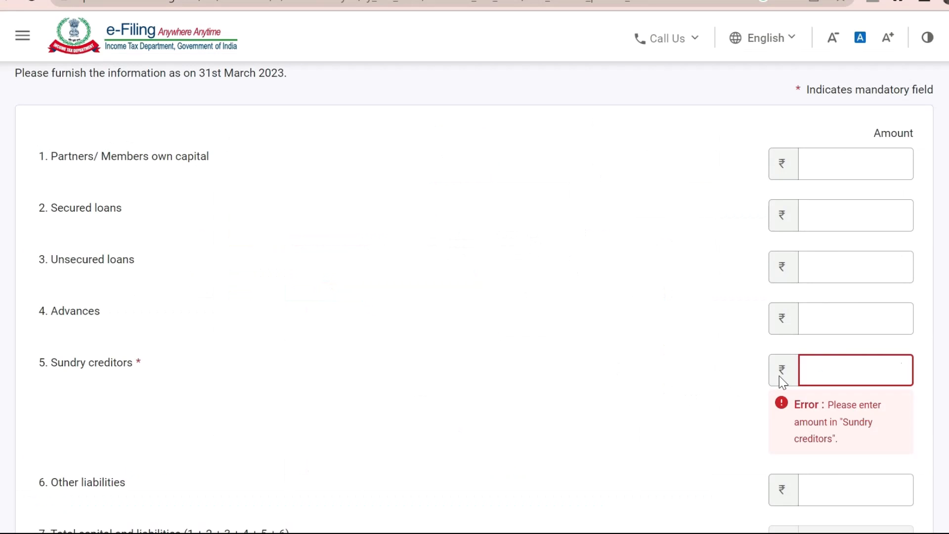
{"action": "type", "text": "16,234"}
Copy the Closing Stock amount from the balance sheet and enter 1,23,164 as Inventories.
{"action": "scroll", "coordinate": [67, 275], "scroll_direction": "down", "scroll_amount": 6}
{"action": "left_click", "coordinate": [816, 277]}
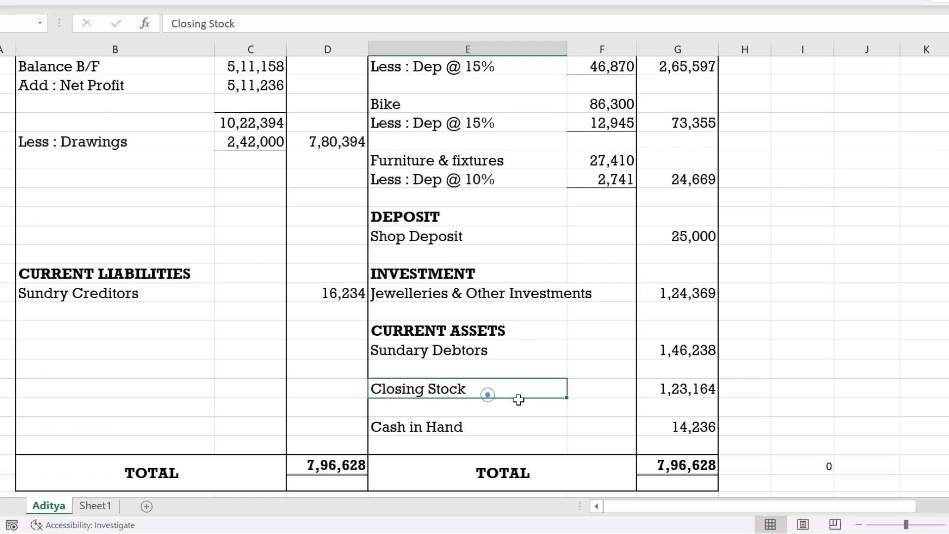
{"action": "left_click", "coordinate": [678, 389]}
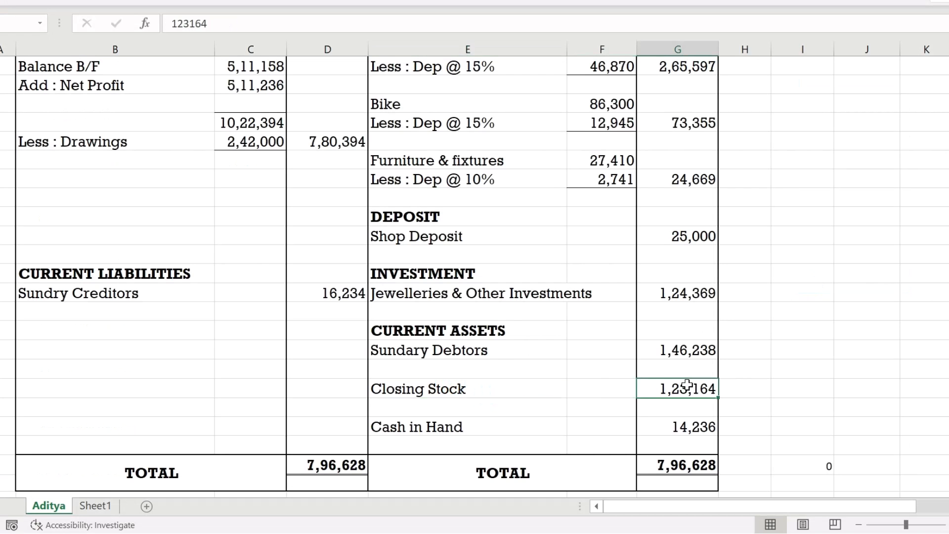
{"action": "left_click_drag", "start_coordinate": [248, 27], "coordinate": [117, 24]}
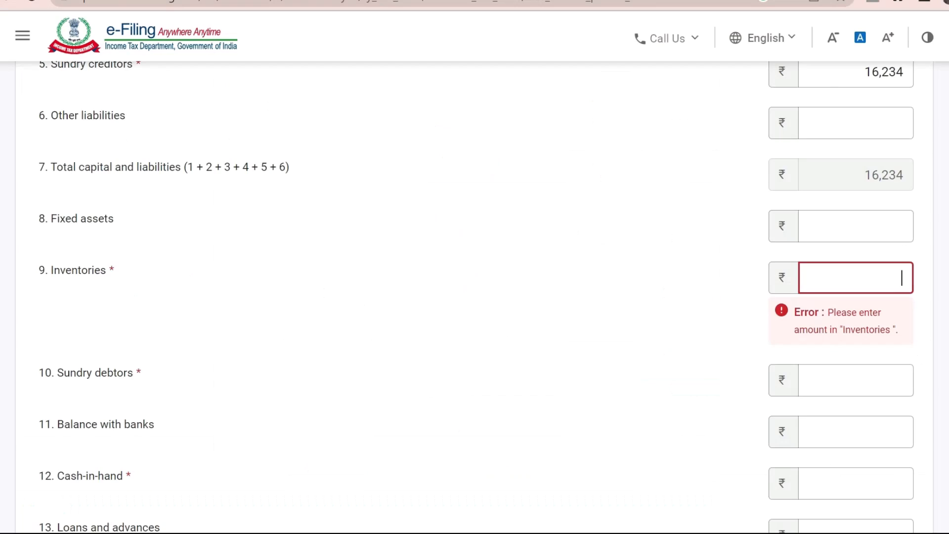
{"action": "type", "text": "1,23,164"}
Copy the Sundry Debtors amount from the balance sheet and enter 1,46,238 as Sundry debtors in the financial particulars.
{"action": "key", "text": "Tab"}
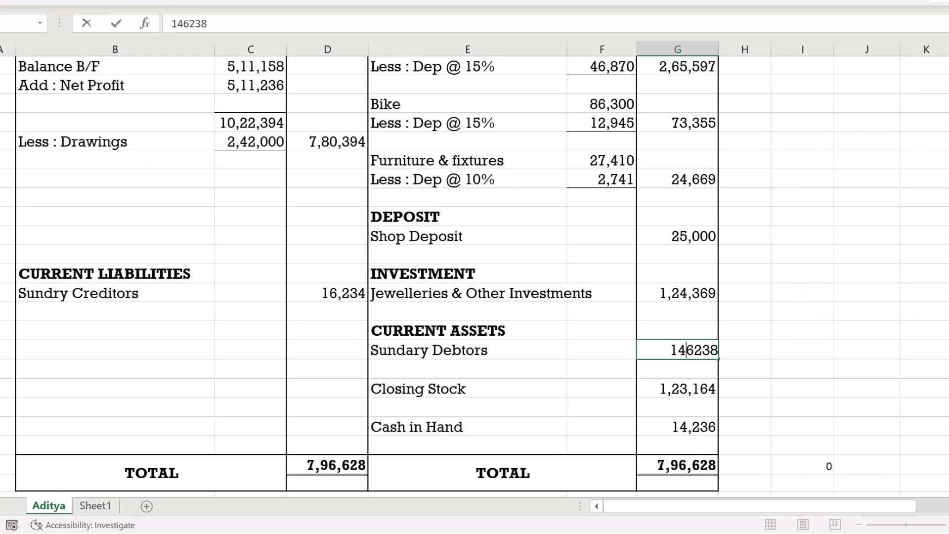
{"action": "double_click", "coordinate": [684, 350]}
{"action": "double_click", "coordinate": [212, 22]}
{"action": "key", "text": "ctrl+c"}
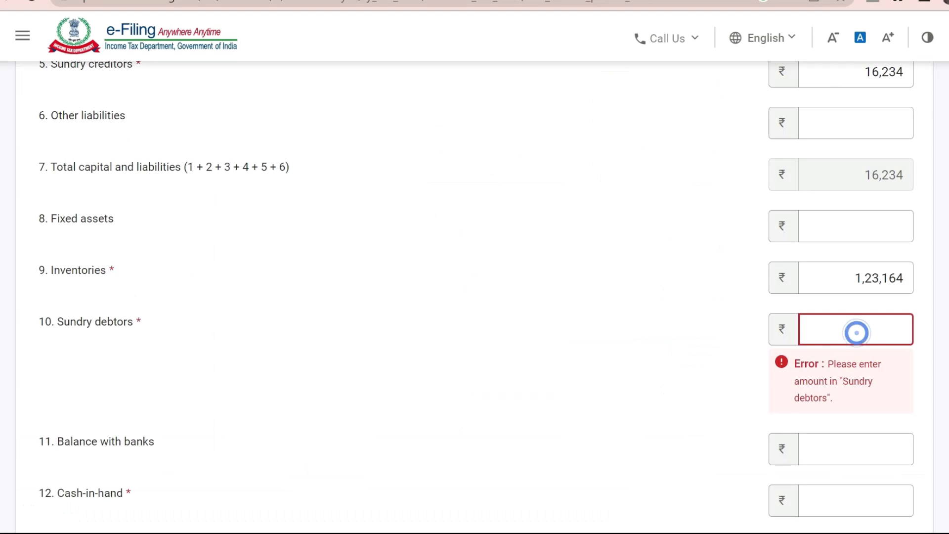
{"action": "key", "text": "ctrl+v"}
Copy the Cash in Hand amount from the balance sheet, enter 14,236 as Cash-in-hand and add the financial particulars.
{"action": "middle_click", "coordinate": [611, 340]}
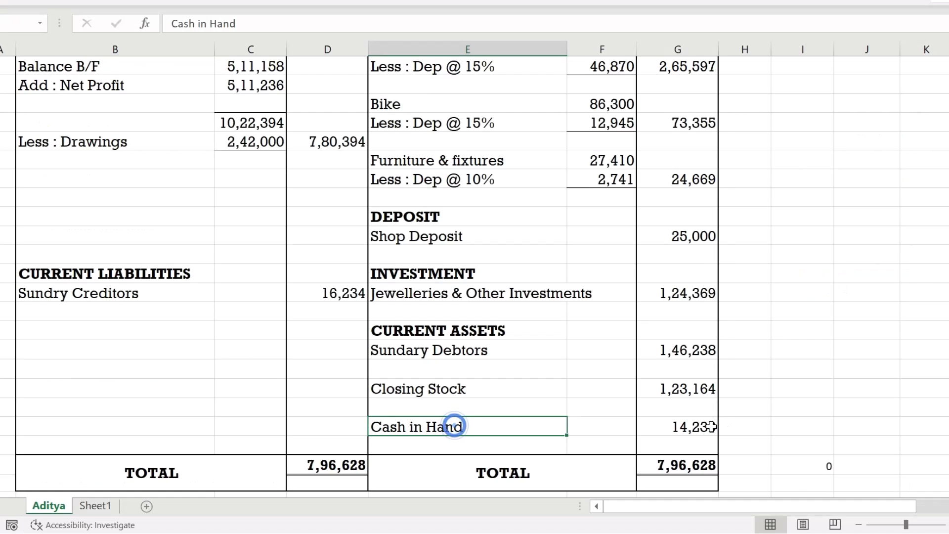
{"action": "left_click", "coordinate": [699, 424]}
{"action": "double_click", "coordinate": [699, 427]}
{"action": "double_click", "coordinate": [208, 24]}
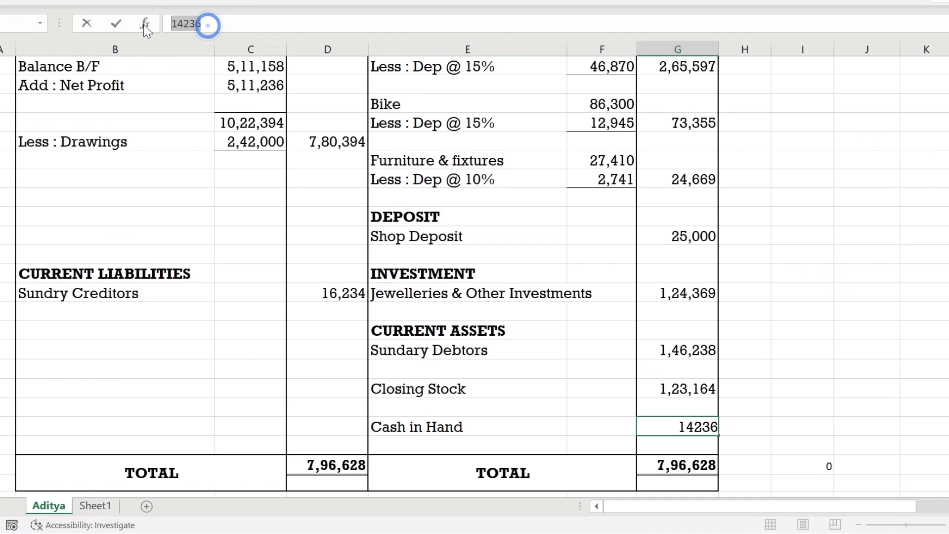
{"action": "key", "text": "ctrl+c"}
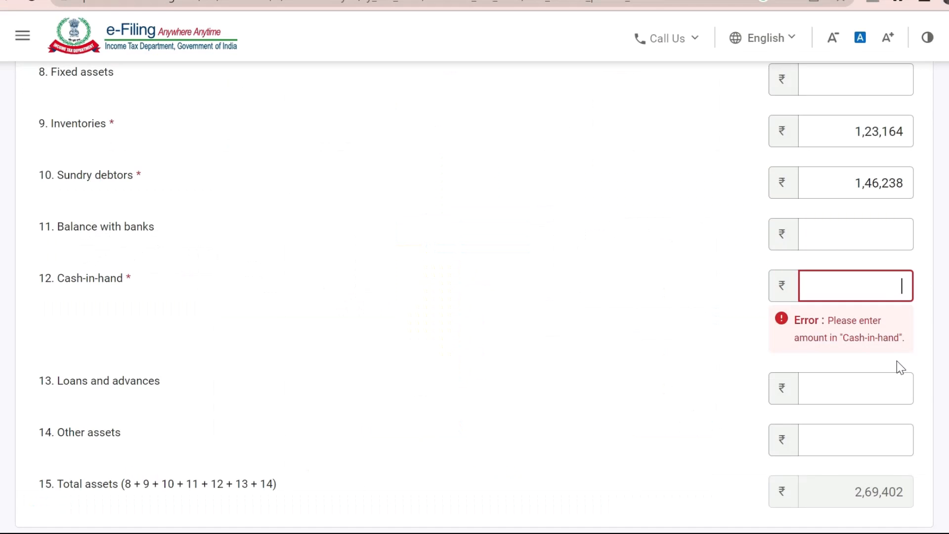
{"action": "key", "text": "ctrl+v"}
{"action": "scroll", "coordinate": [811, 326], "scroll_direction": "down", "scroll_amount": 2}
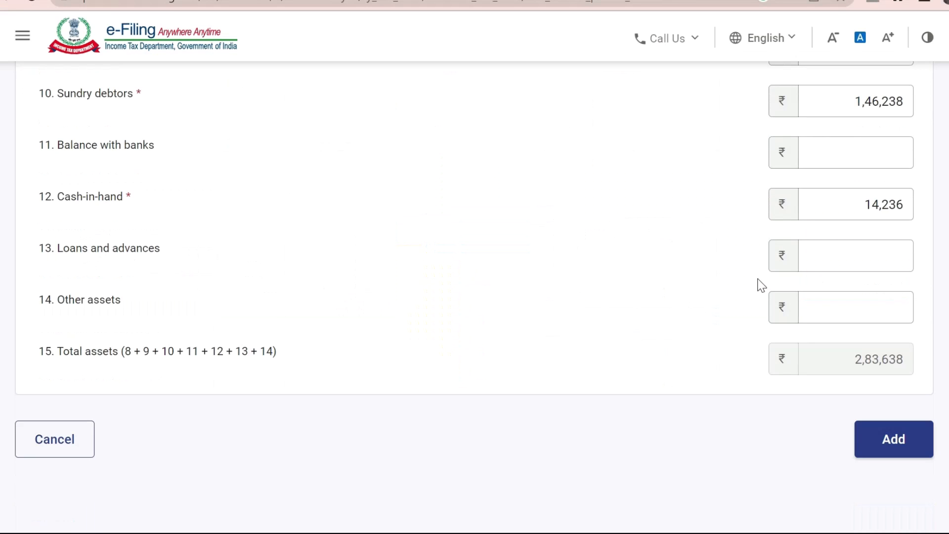
{"action": "left_click", "coordinate": [876, 445]}
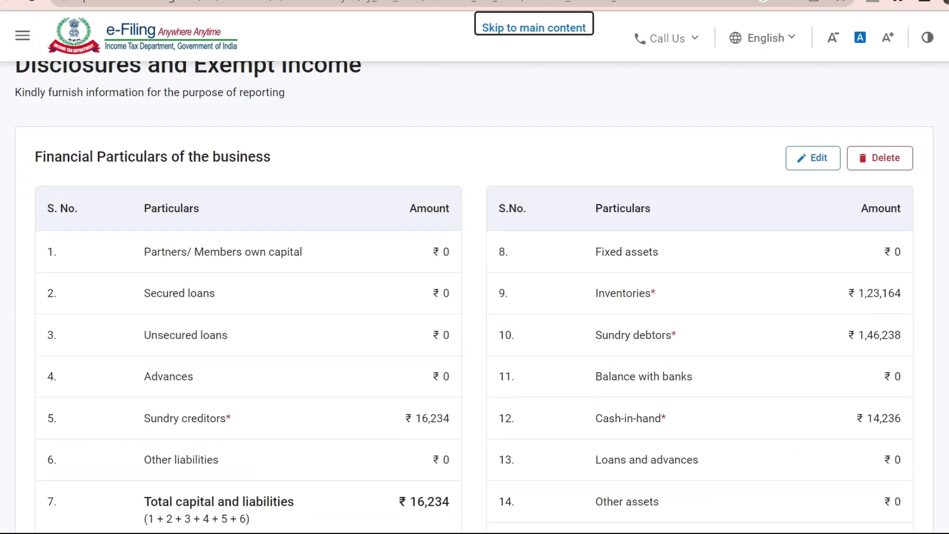
Open the GST turnover details form, examine its GSTIN and outward supplies fields, and leave without adding an entry.
{"action": "scroll", "coordinate": [49, 322], "scroll_direction": "down", "scroll_amount": 7}
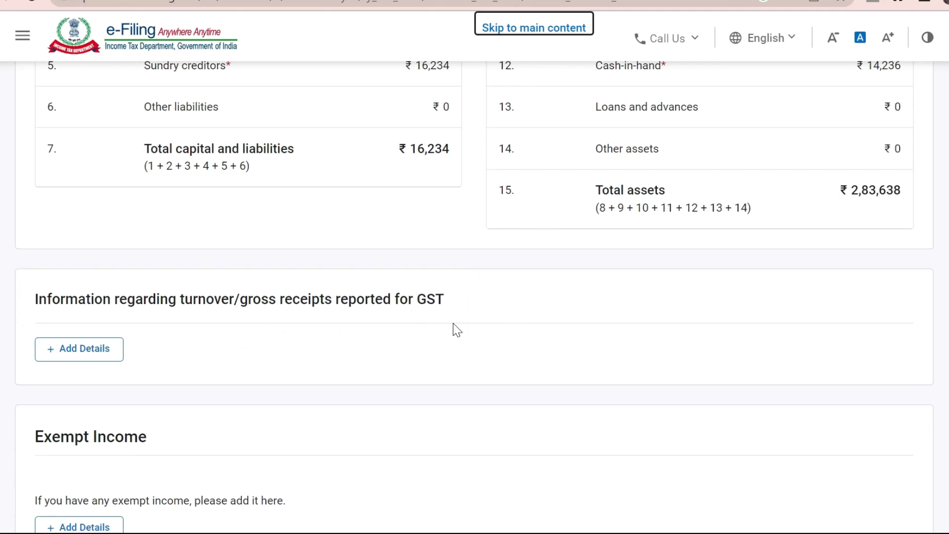
{"action": "left_click", "coordinate": [69, 357]}
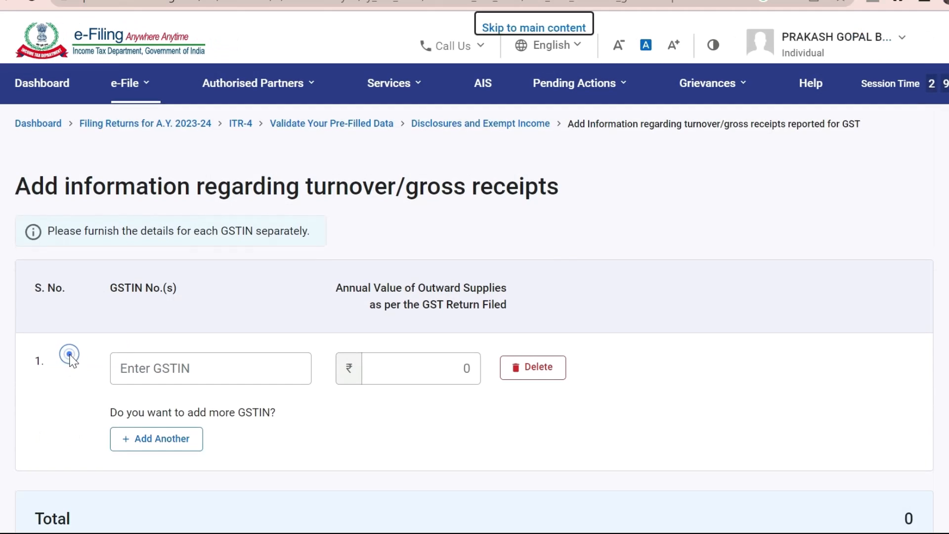
{"action": "left_click", "coordinate": [195, 272]}
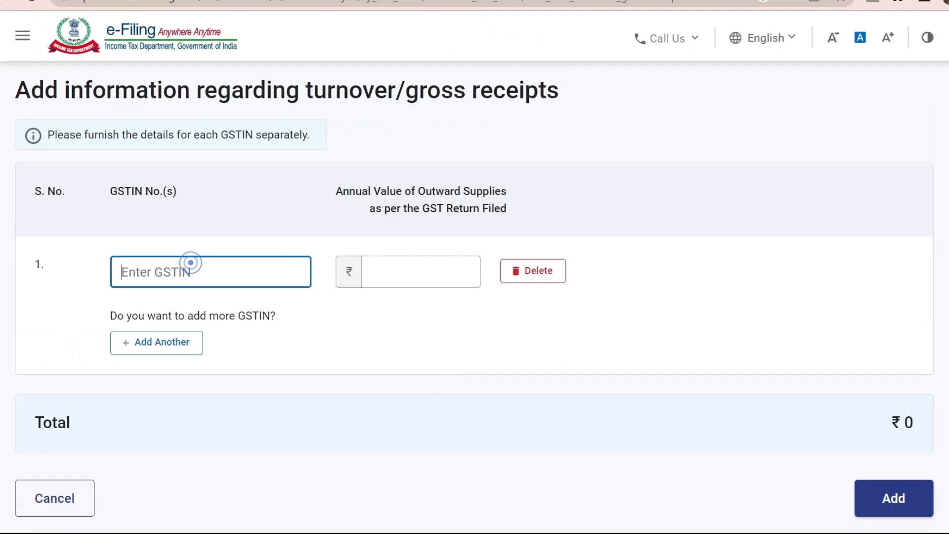
{"action": "left_click", "coordinate": [427, 212]}
{"action": "left_click_drag", "start_coordinate": [423, 212], "coordinate": [490, 213]}
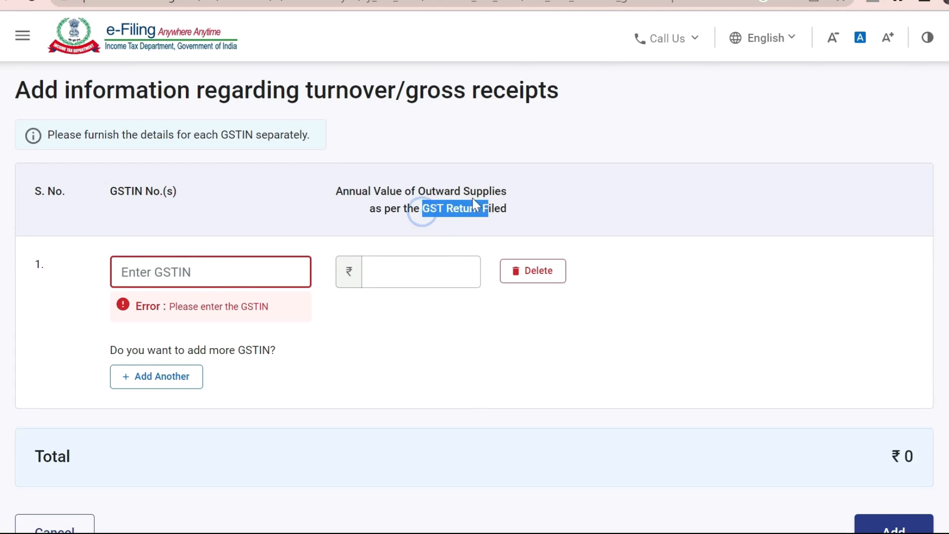
{"action": "left_click_drag", "start_coordinate": [418, 191], "coordinate": [506, 198]}
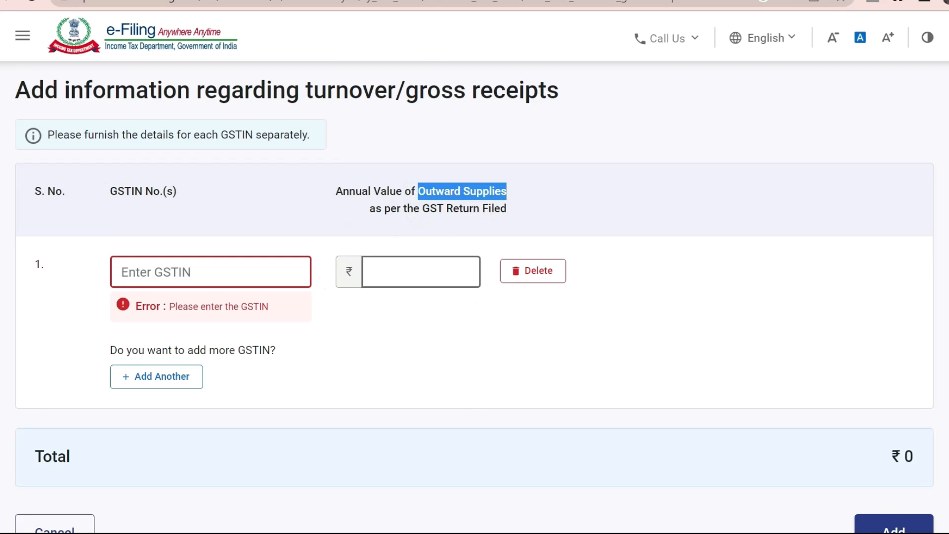
{"action": "left_click", "coordinate": [401, 270]}
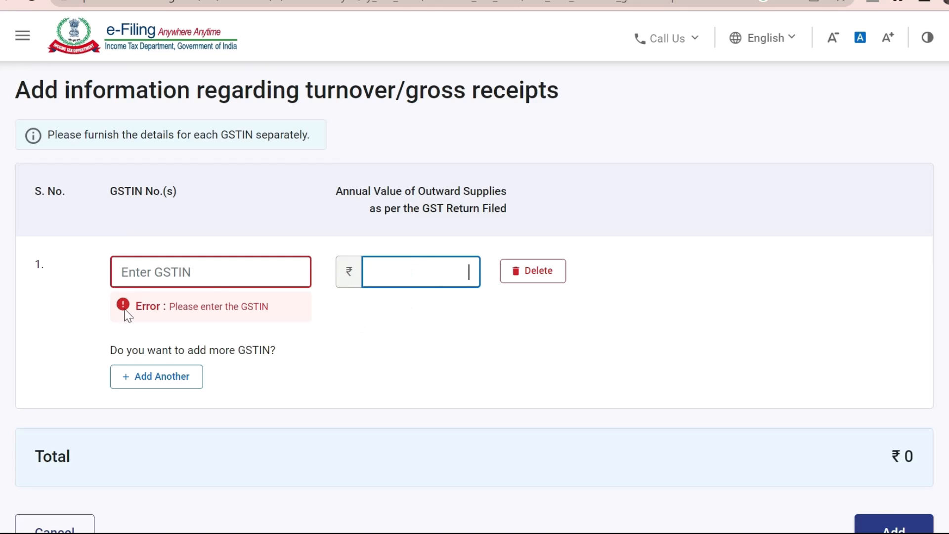
{"action": "scroll", "coordinate": [446, 432], "scroll_direction": "down", "scroll_amount": 2}
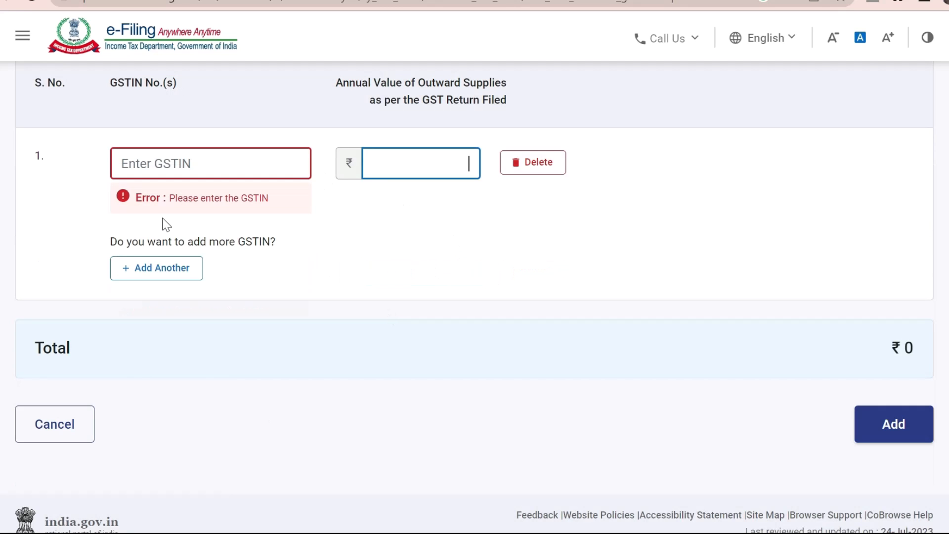
{"action": "left_click", "coordinate": [39, 432]}
Open the exempt income form, look through the Nature of Exempt Income categories and cancel without adding any.
{"action": "scroll", "coordinate": [69, 247], "scroll_direction": "down", "scroll_amount": 10}
{"action": "left_click_drag", "start_coordinate": [42, 236], "coordinate": [172, 252]}
{"action": "left_click", "coordinate": [164, 256]}
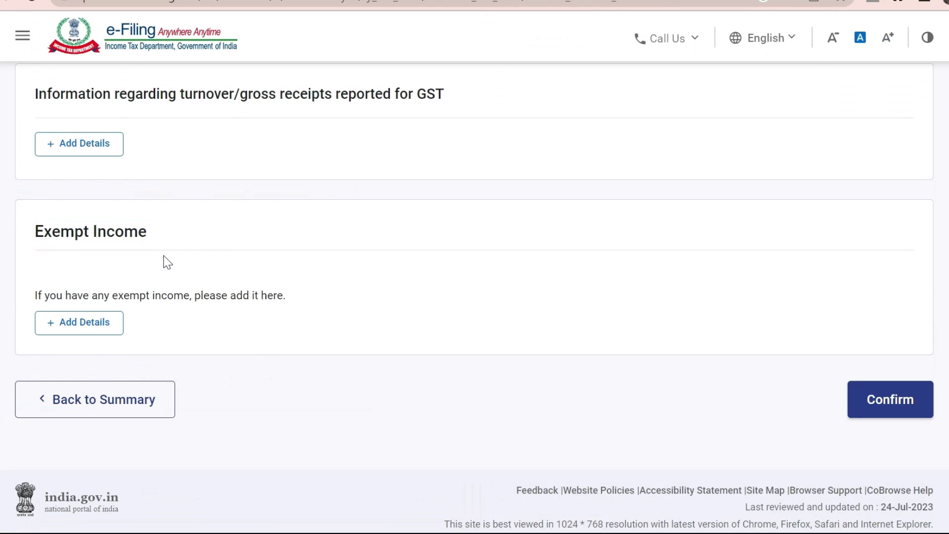
{"action": "left_click", "coordinate": [90, 324]}
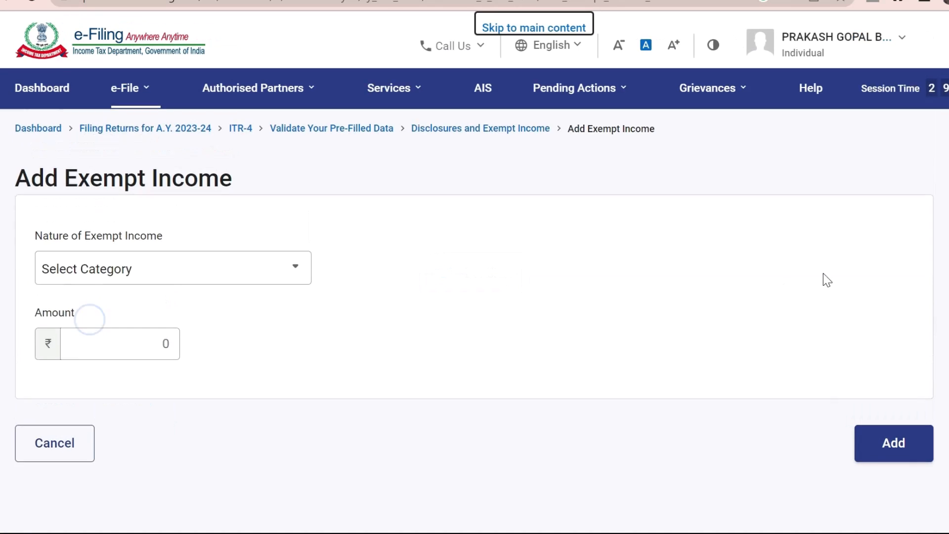
{"action": "left_click", "coordinate": [294, 282]}
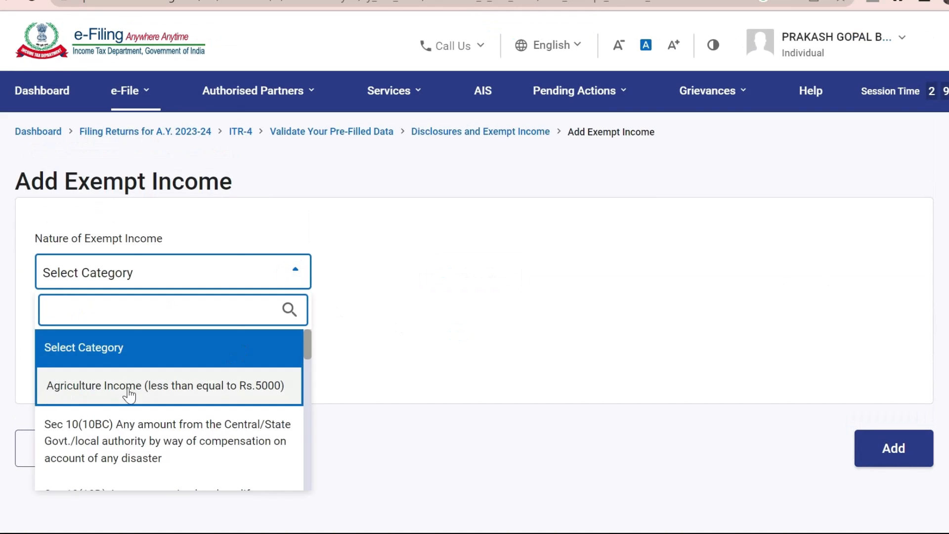
{"action": "scroll", "coordinate": [145, 391], "scroll_direction": "down", "scroll_amount": 5}
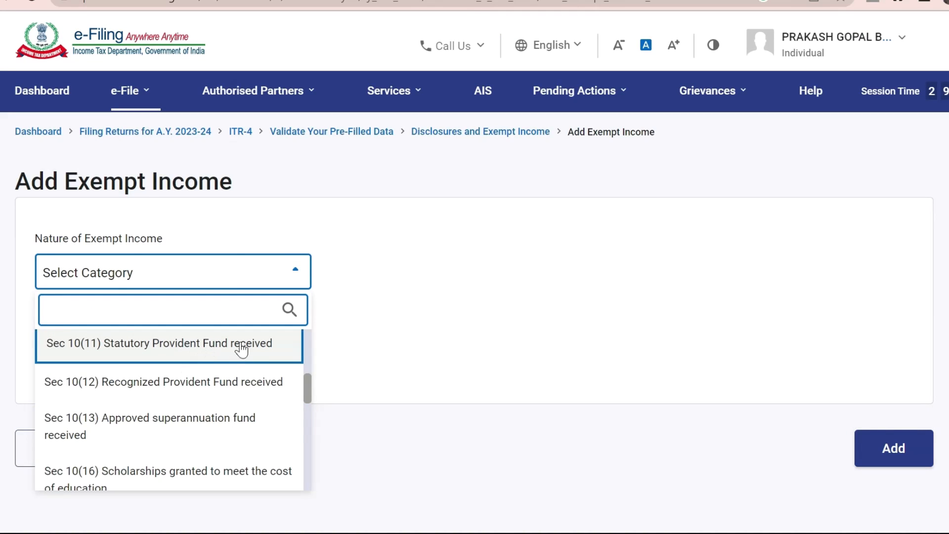
{"action": "left_click", "coordinate": [420, 339]}
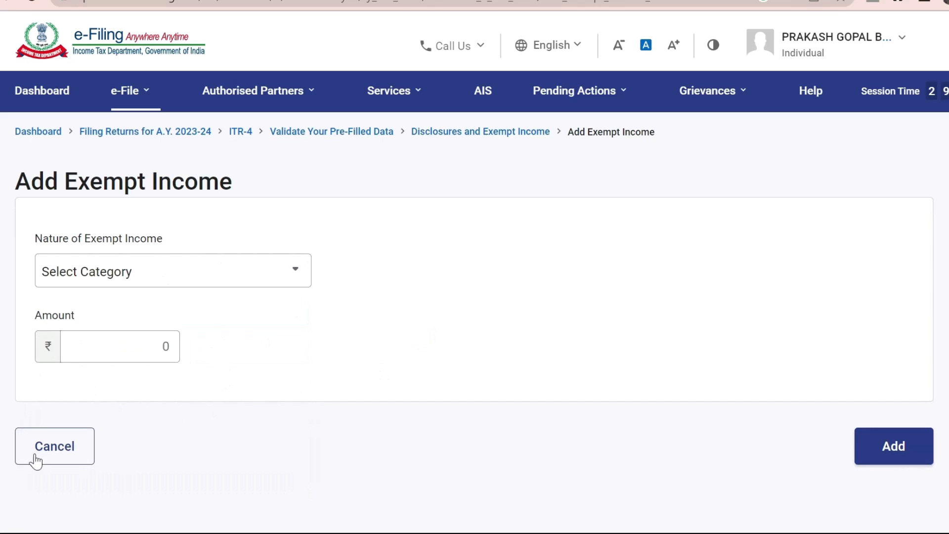
{"action": "left_click", "coordinate": [55, 458]}
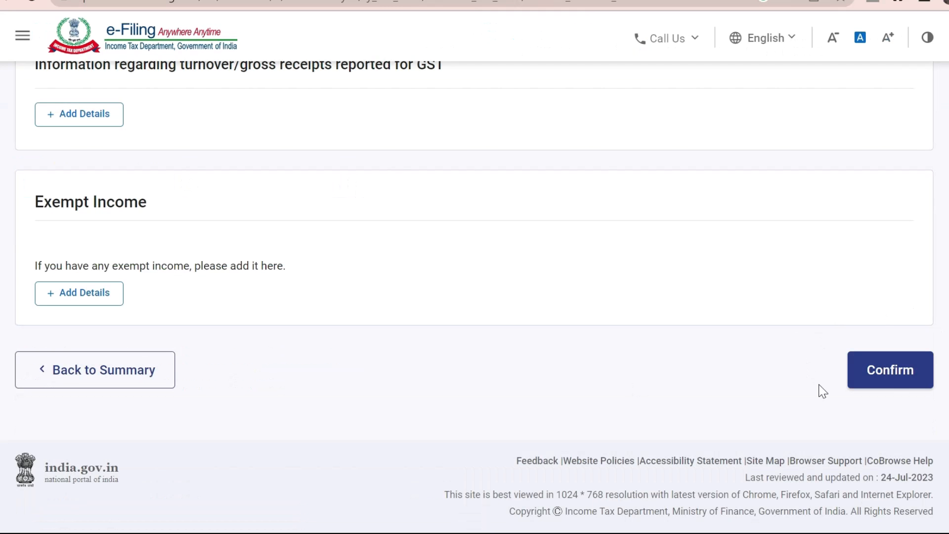
Confirm the Disclosures and Exempt Income schedule and answer No to the donation deduction question under Total Deductions.
{"action": "left_click", "coordinate": [890, 370]}
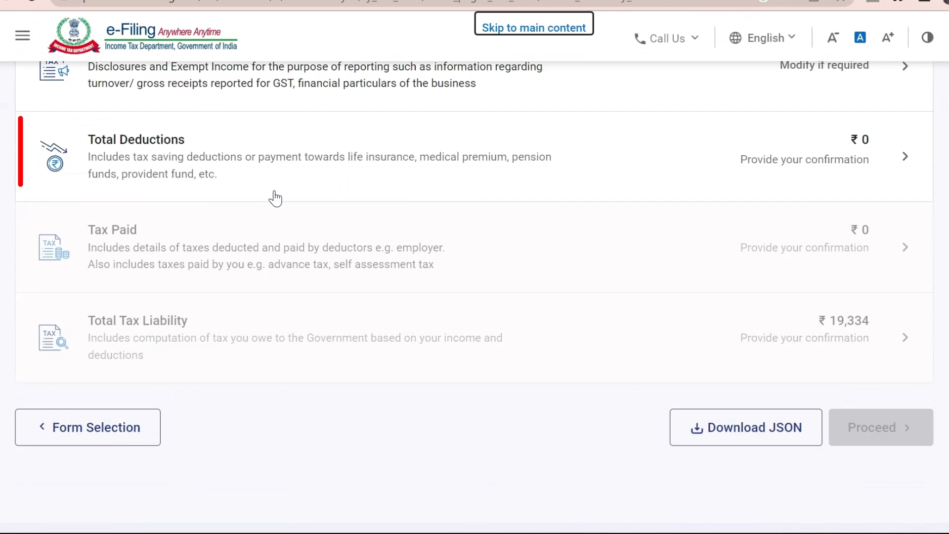
{"action": "left_click", "coordinate": [183, 161]}
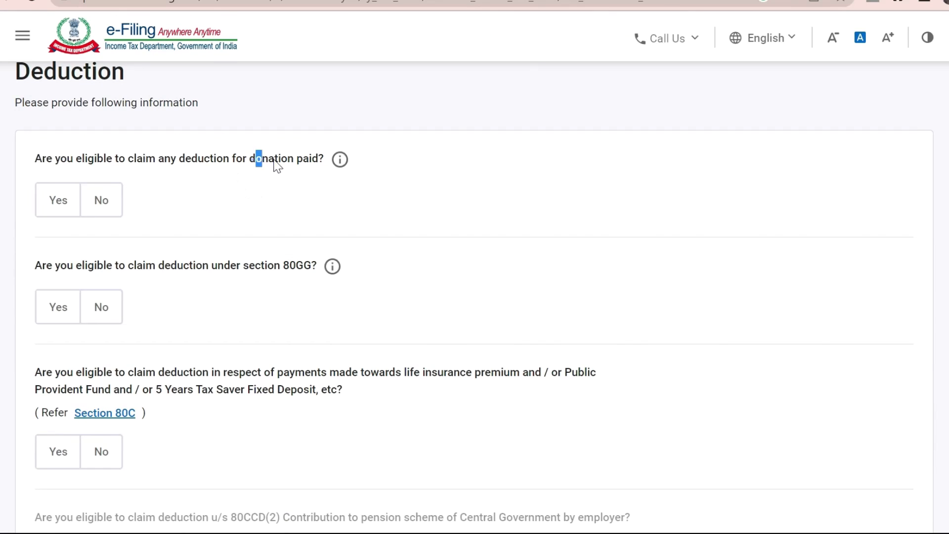
{"action": "left_click_drag", "start_coordinate": [274, 159], "coordinate": [281, 162]}
{"action": "left_click", "coordinate": [59, 204]}
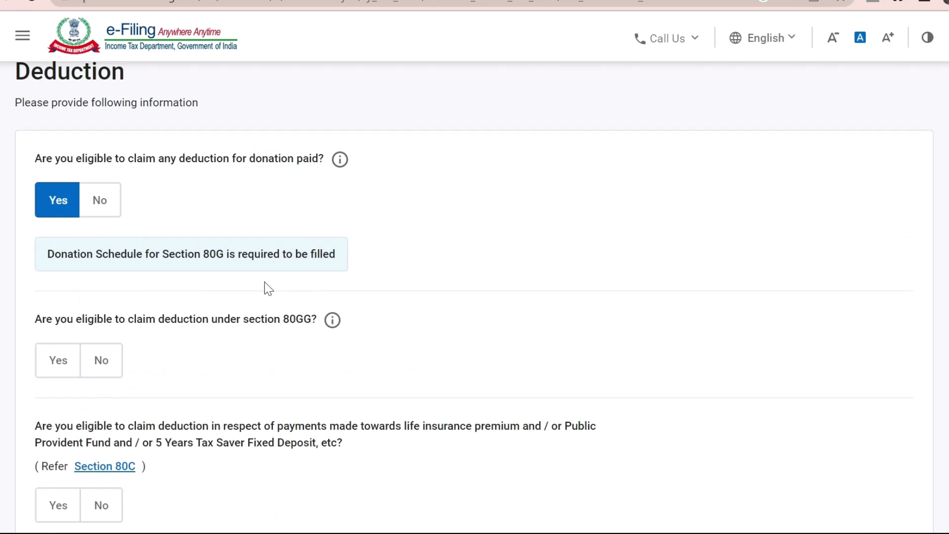
{"action": "left_click", "coordinate": [108, 207]}
Answer Yes to the Section 80C deduction question and enter 35,700 as the amount claimed.
{"action": "scroll", "coordinate": [287, 188], "scroll_direction": "down", "scroll_amount": 4}
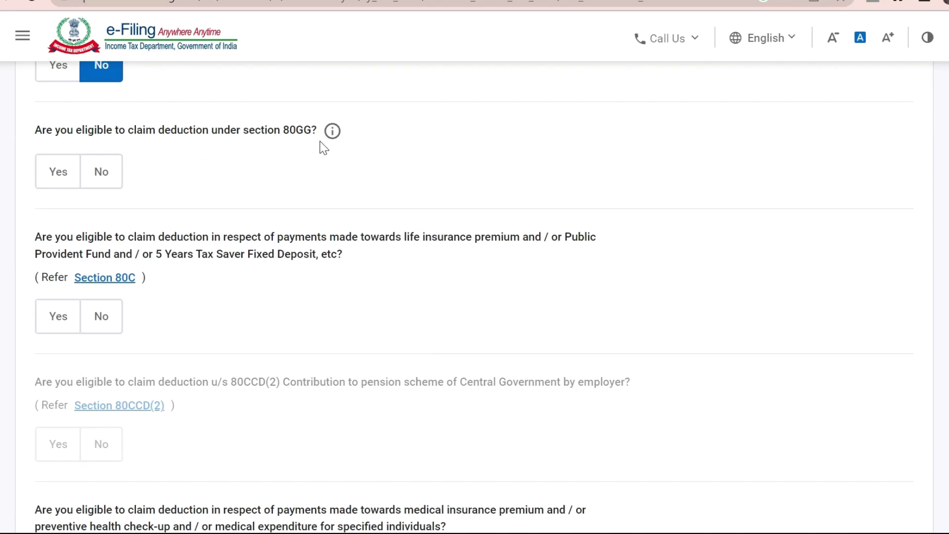
{"action": "scroll", "coordinate": [56, 165], "scroll_direction": "down", "scroll_amount": 2}
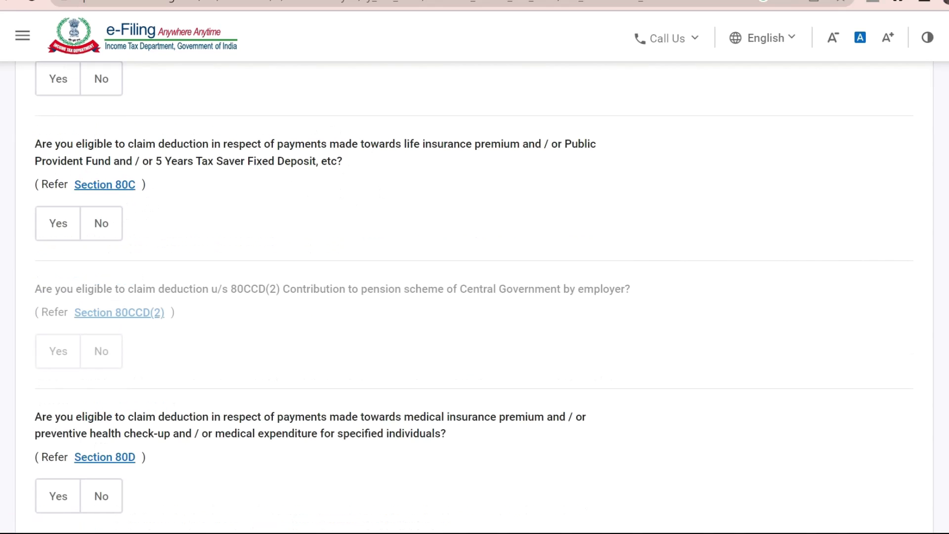
{"action": "left_click_drag", "start_coordinate": [404, 148], "coordinate": [494, 177]}
{"action": "left_click", "coordinate": [394, 179]}
{"action": "left_click", "coordinate": [54, 225]}
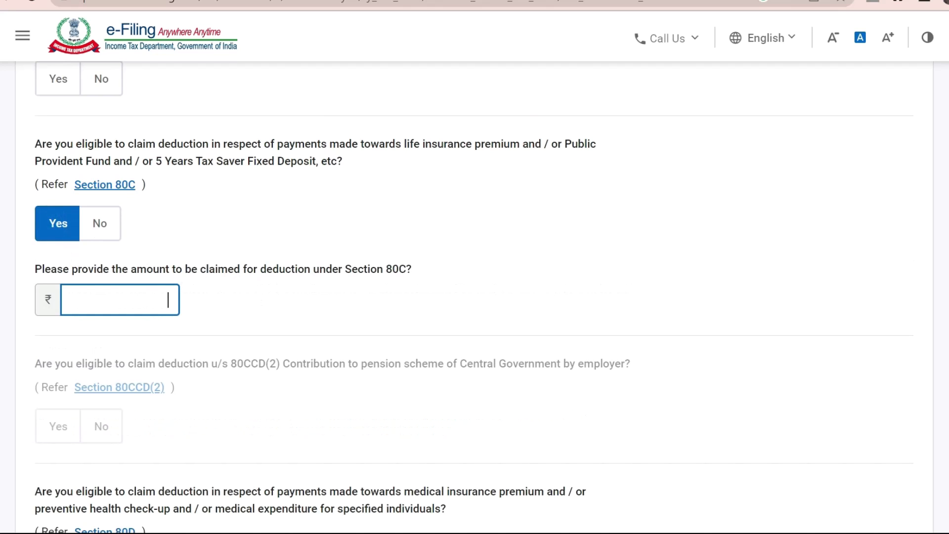
{"action": "left_click", "coordinate": [141, 297]}
{"action": "left_click", "coordinate": [152, 300]}
{"action": "type", "text": "35700"}
{"action": "left_click", "coordinate": [194, 359]}
Answer Yes to the Section 80TTA savings bank interest deduction question and continue to the list of deductions.
{"action": "scroll", "coordinate": [193, 360], "scroll_direction": "down", "scroll_amount": 5}
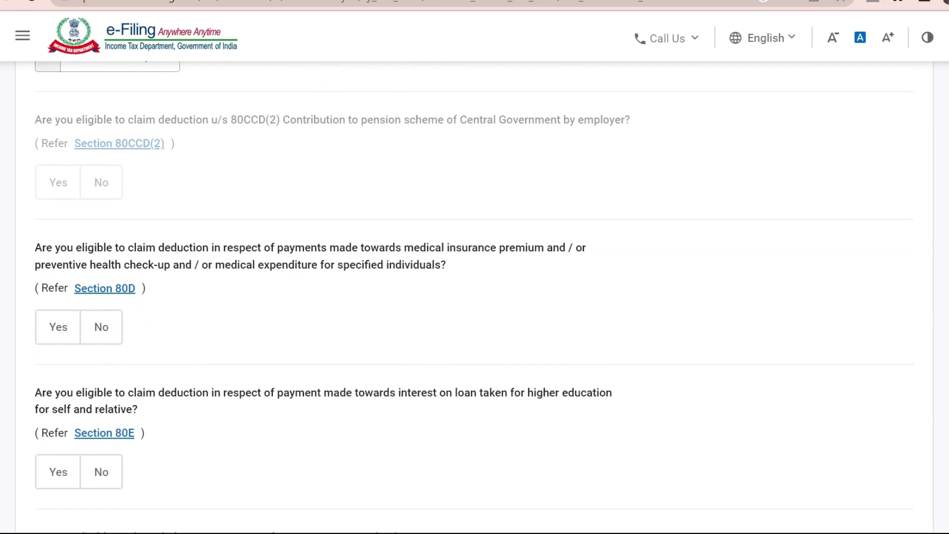
{"action": "scroll", "coordinate": [513, 301], "scroll_direction": "down", "scroll_amount": 1}
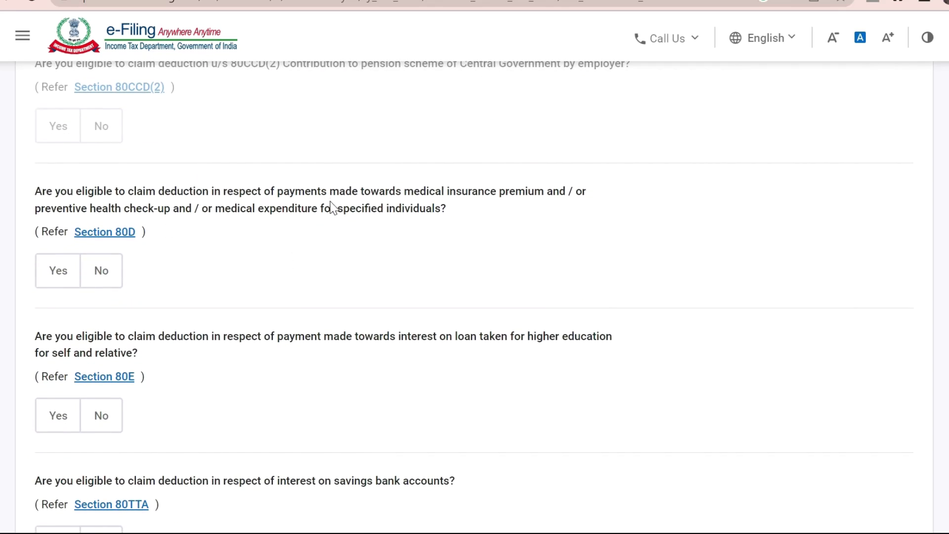
{"action": "scroll", "coordinate": [332, 206], "scroll_direction": "down", "scroll_amount": 4}
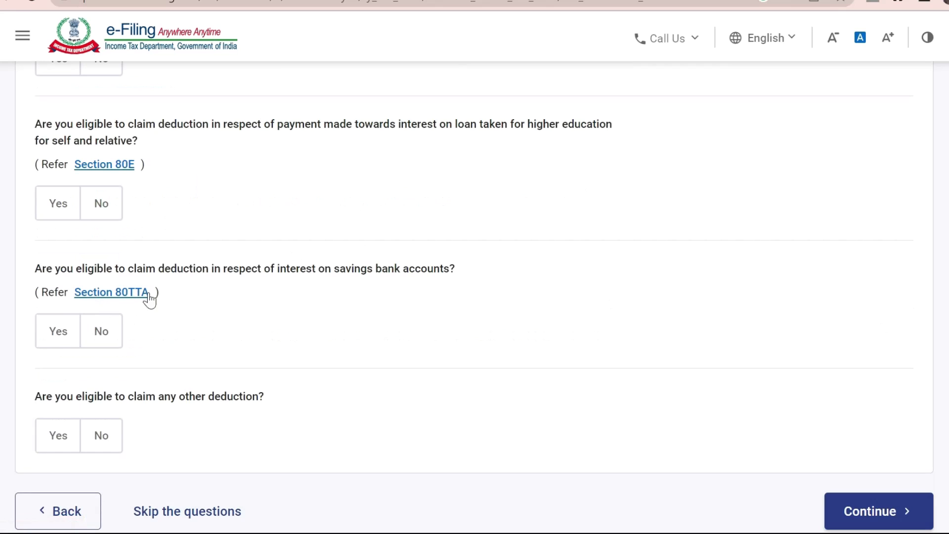
{"action": "left_click_drag", "start_coordinate": [281, 271], "coordinate": [450, 278]}
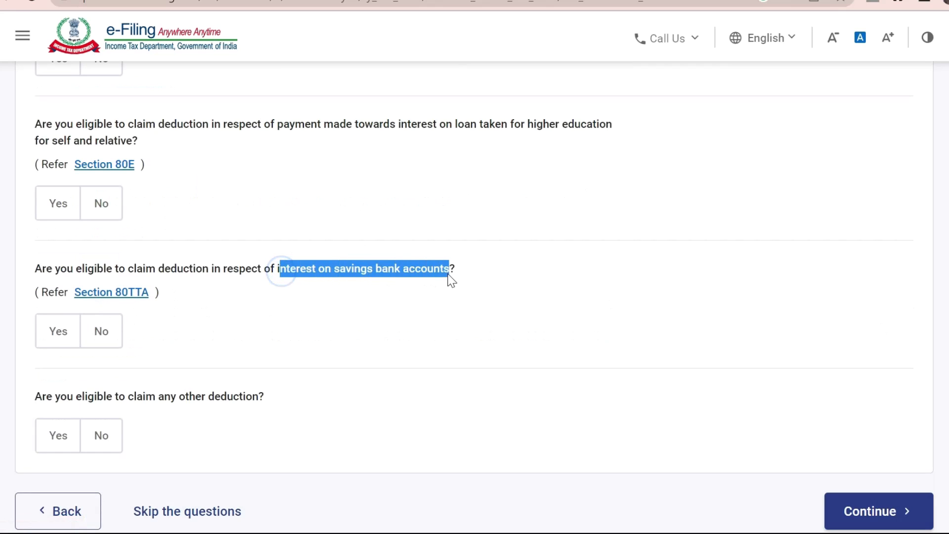
{"action": "left_click", "coordinate": [428, 297]}
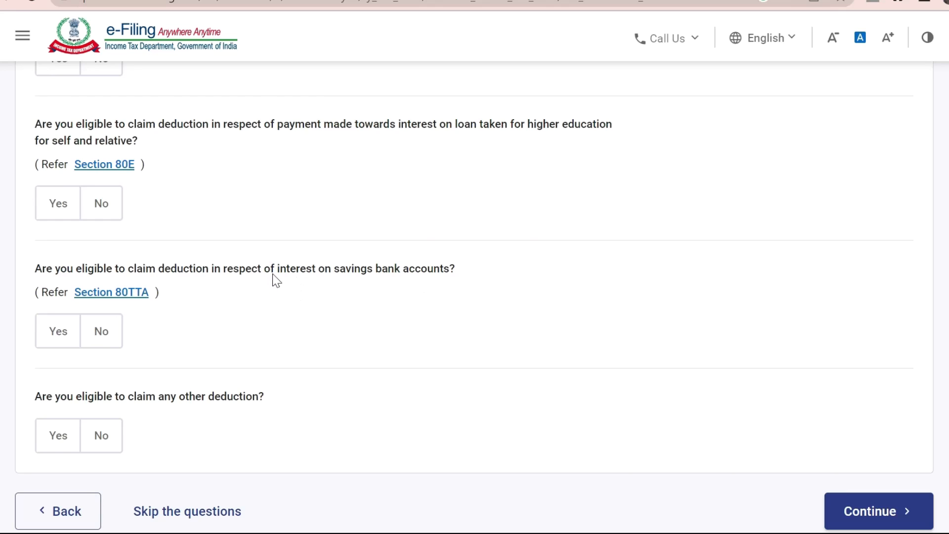
{"action": "left_click_drag", "start_coordinate": [274, 275], "coordinate": [447, 284]}
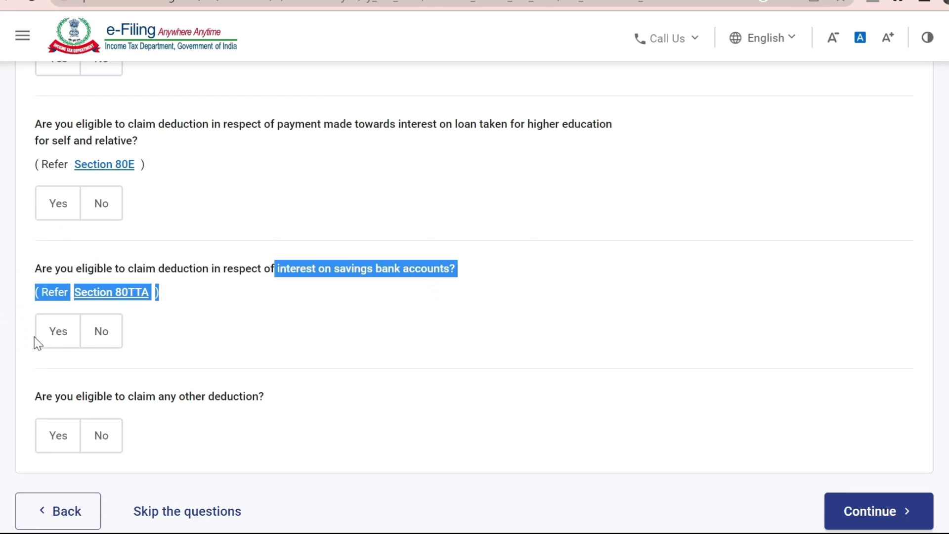
{"action": "left_click", "coordinate": [75, 331]}
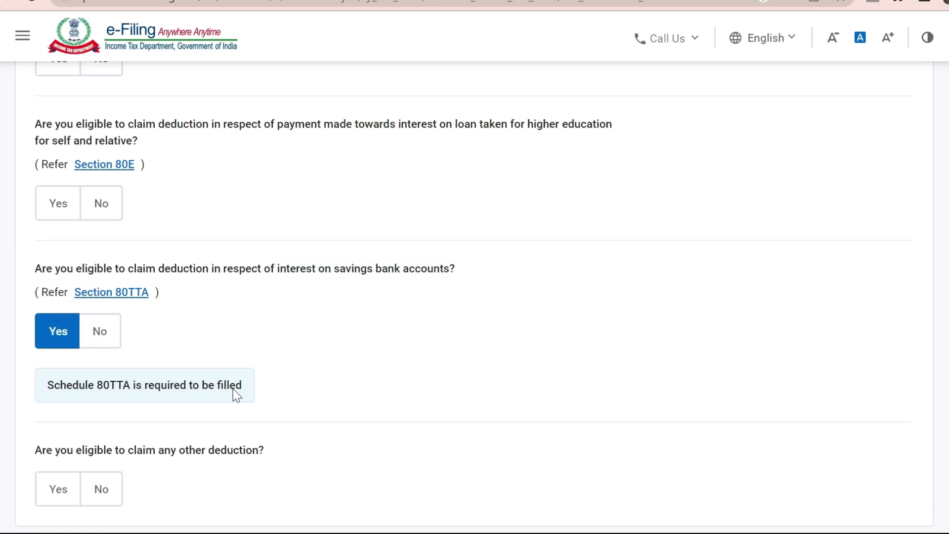
{"action": "scroll", "coordinate": [233, 389], "scroll_direction": "down", "scroll_amount": 5}
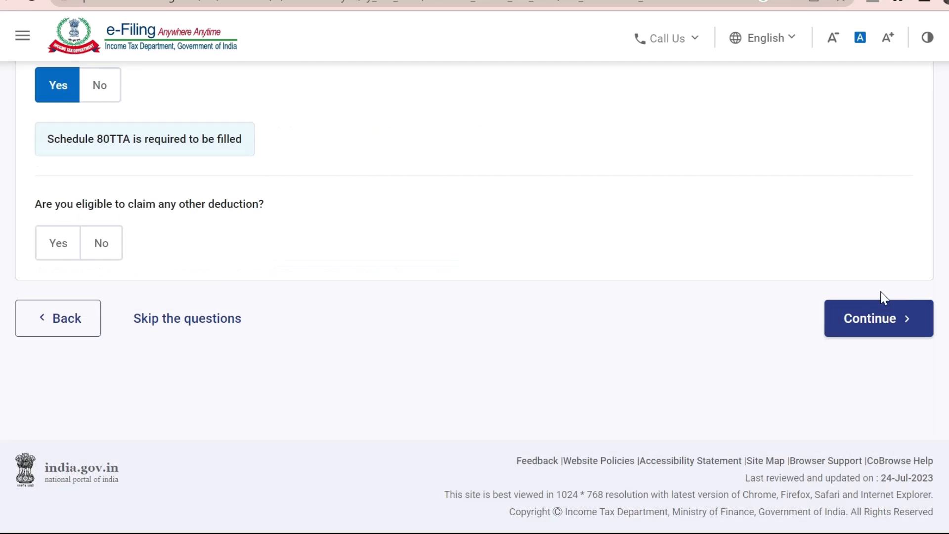
{"action": "left_click", "coordinate": [856, 324]}
{"action": "scroll", "coordinate": [475, 296], "scroll_direction": "down", "scroll_amount": 7}
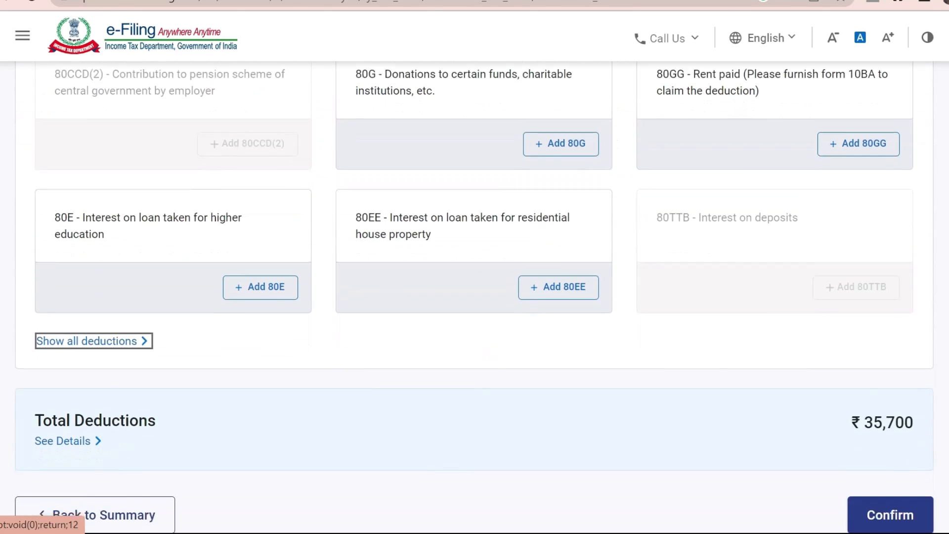
Add the 80TTA deduction from the full deductions list with 8,701 as interest on saving bank accounts.
{"action": "scroll", "coordinate": [629, 205], "scroll_direction": "up", "scroll_amount": 2}
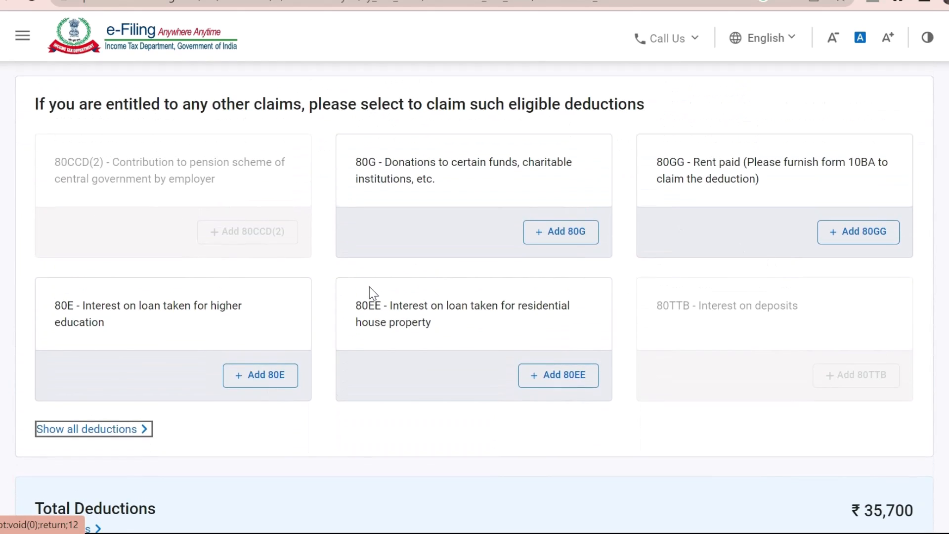
{"action": "left_click", "coordinate": [79, 430]}
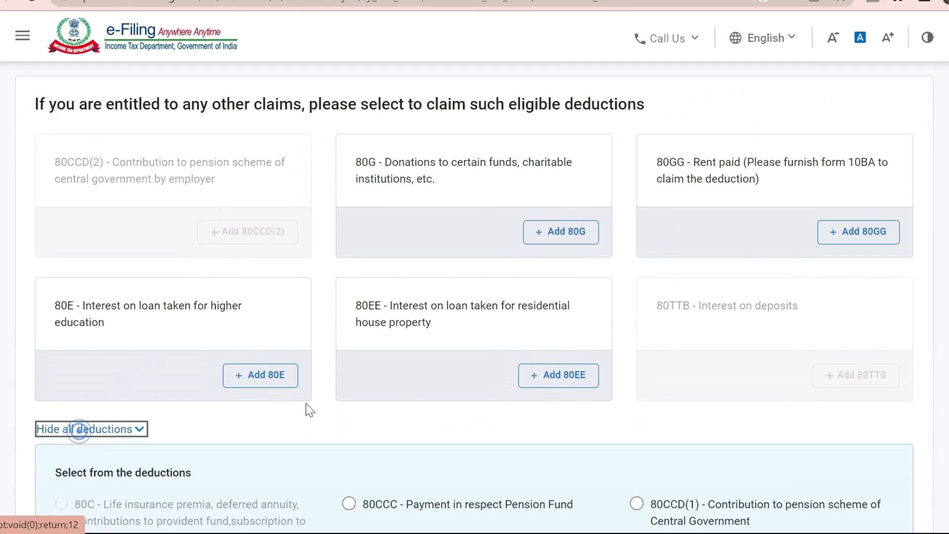
{"action": "scroll", "coordinate": [73, 357], "scroll_direction": "down", "scroll_amount": 10}
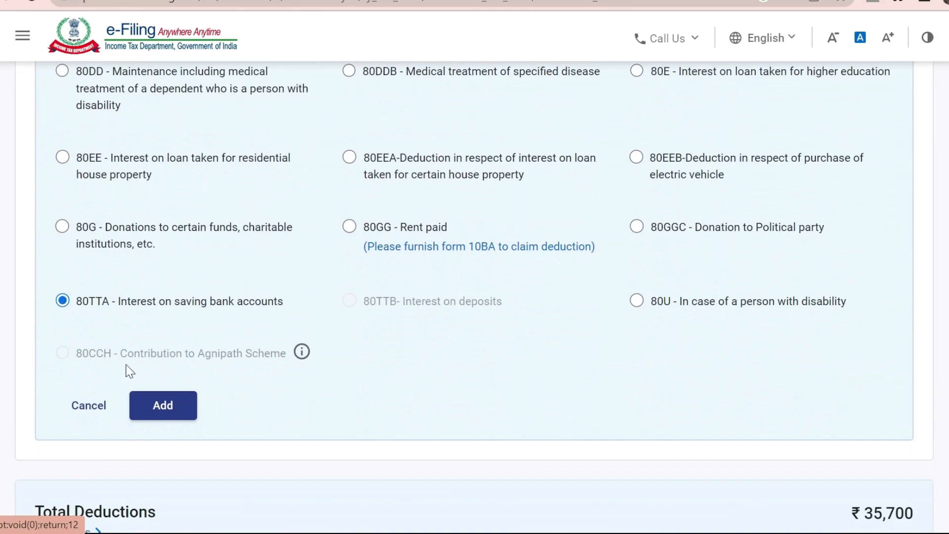
{"action": "left_click", "coordinate": [162, 405]}
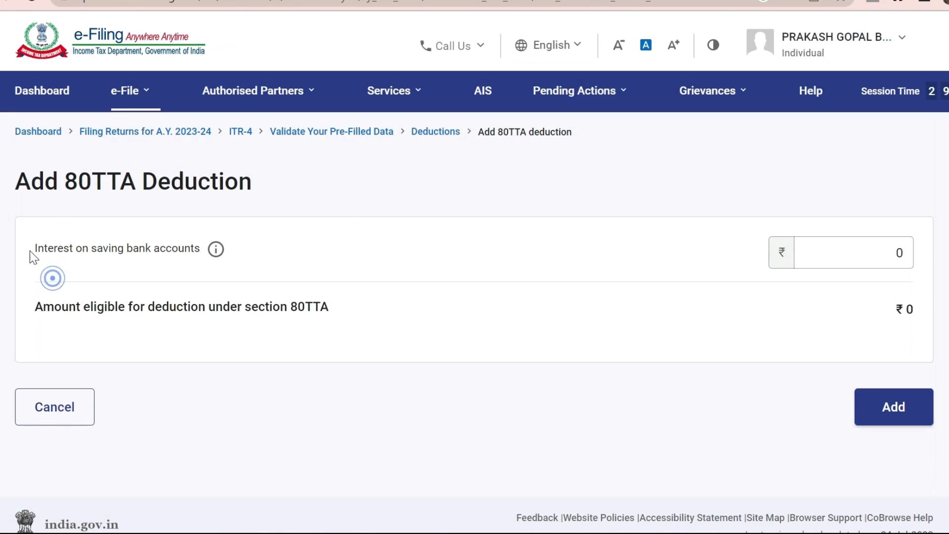
{"action": "left_click_drag", "start_coordinate": [29, 251], "coordinate": [194, 250]}
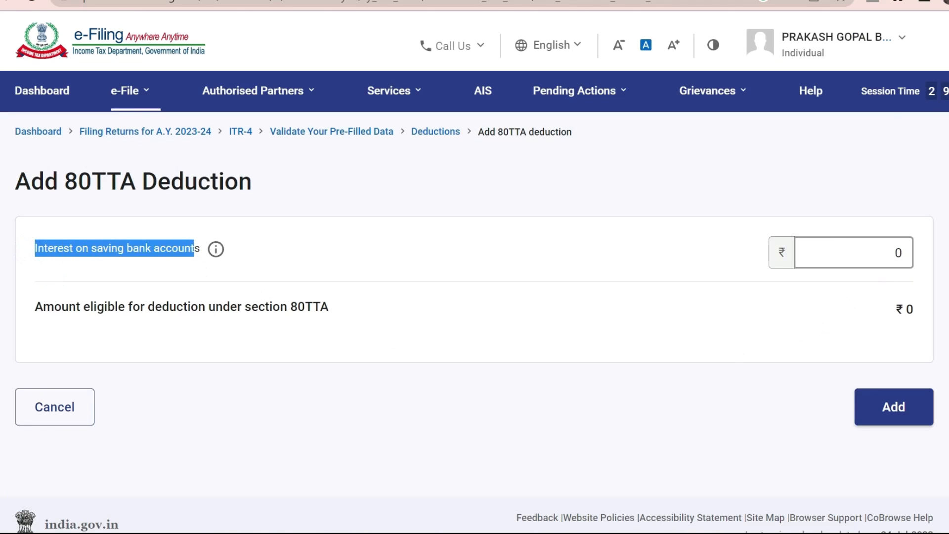
{"action": "left_click", "coordinate": [904, 253]}
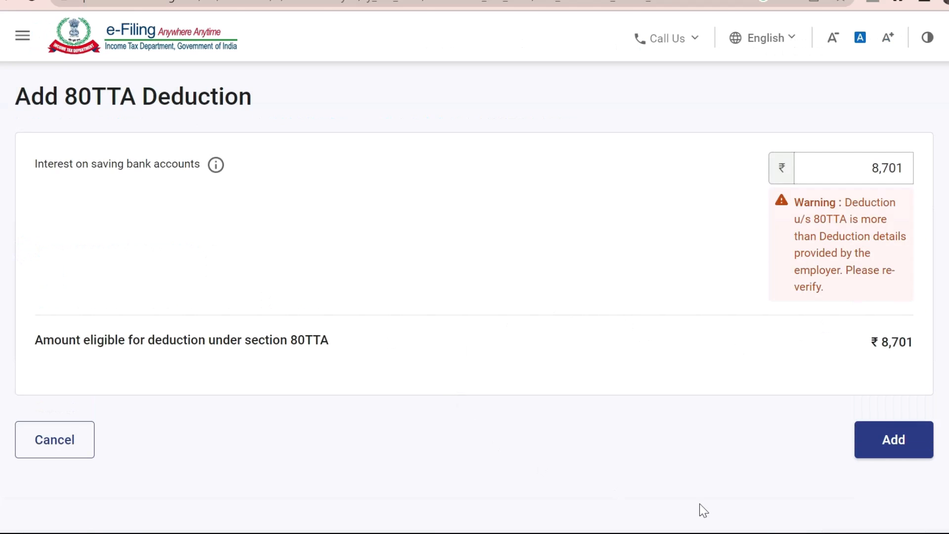
{"action": "left_click", "coordinate": [885, 439]}
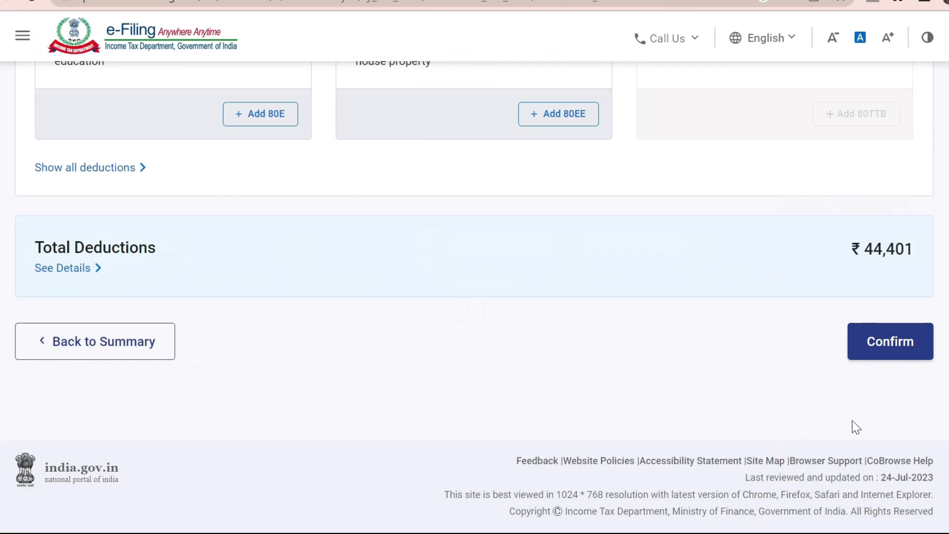
Review the 80C and 80TTA entries on the deductions page and confirm the Total Deductions schedule.
{"action": "scroll", "coordinate": [475, 297], "scroll_direction": "up", "scroll_amount": 13}
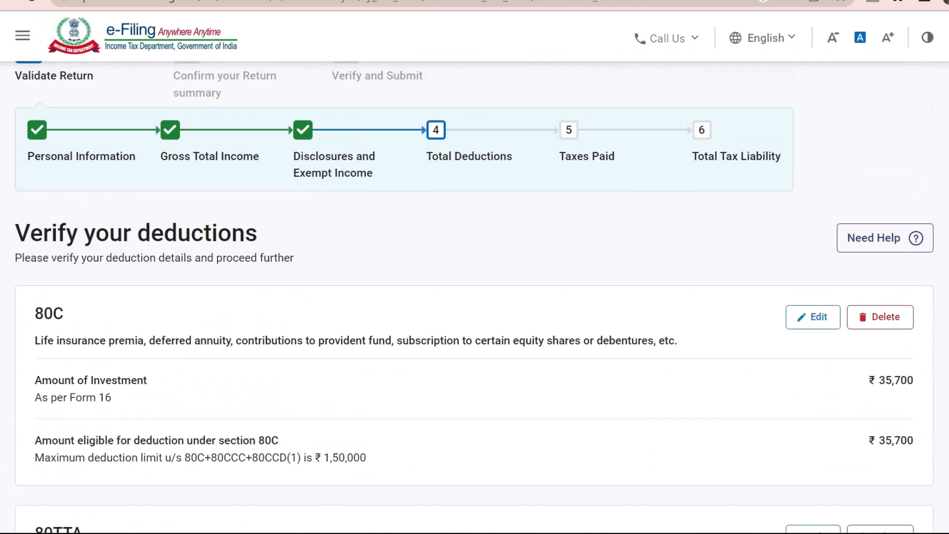
{"action": "scroll", "coordinate": [941, 184], "scroll_direction": "down", "scroll_amount": 8}
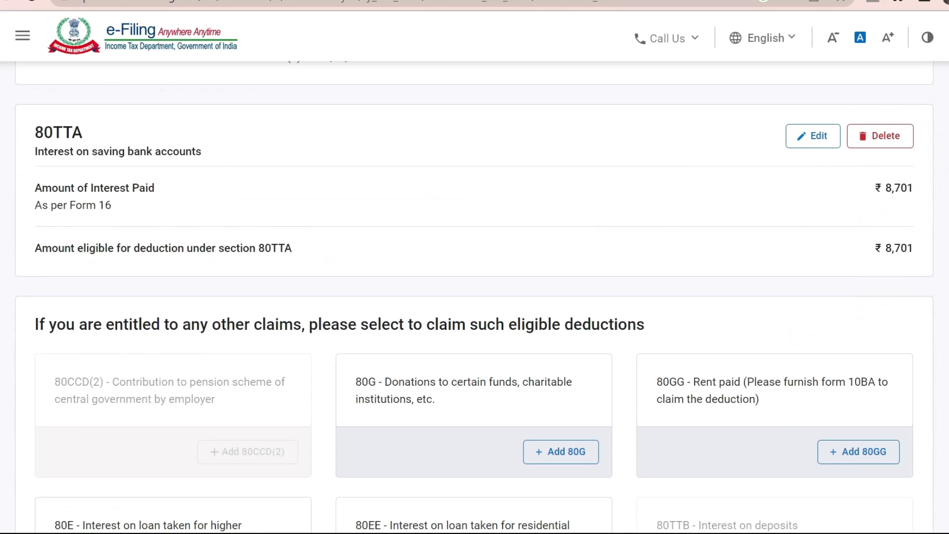
{"action": "scroll", "coordinate": [475, 297], "scroll_direction": "down", "scroll_amount": 9}
{"action": "left_click", "coordinate": [878, 388]}
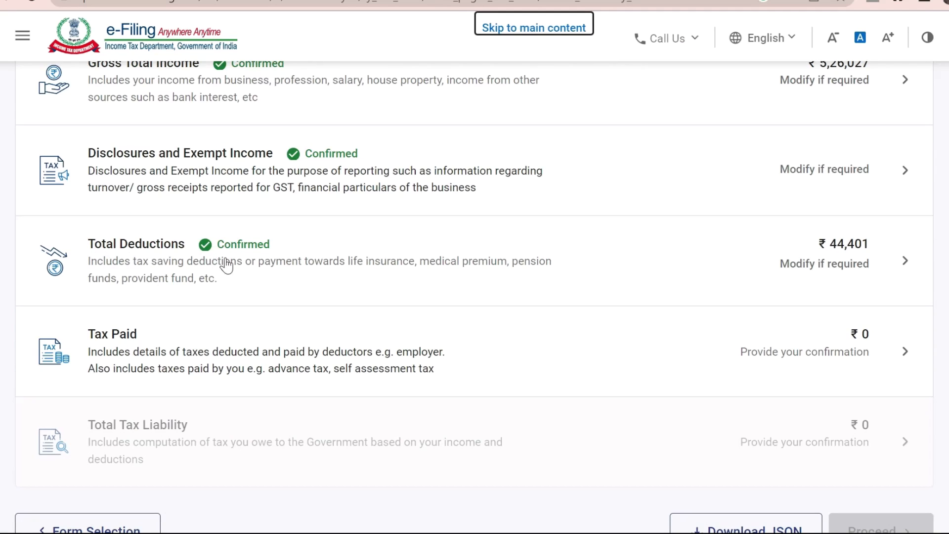
Open the Tax Paid schedule, check the TDS, TCS, advance tax and self-assessment tax sections, and confirm it.
{"action": "left_click", "coordinate": [178, 346]}
{"action": "left_click_drag", "start_coordinate": [92, 192], "coordinate": [253, 195]}
{"action": "scroll", "coordinate": [122, 291], "scroll_direction": "down", "scroll_amount": 4}
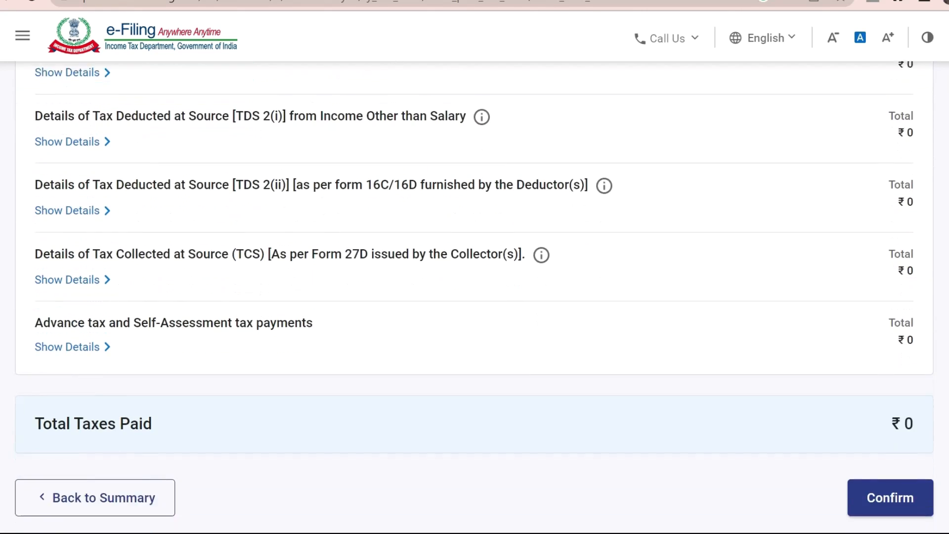
{"action": "left_click_drag", "start_coordinate": [31, 291], "coordinate": [276, 296]}
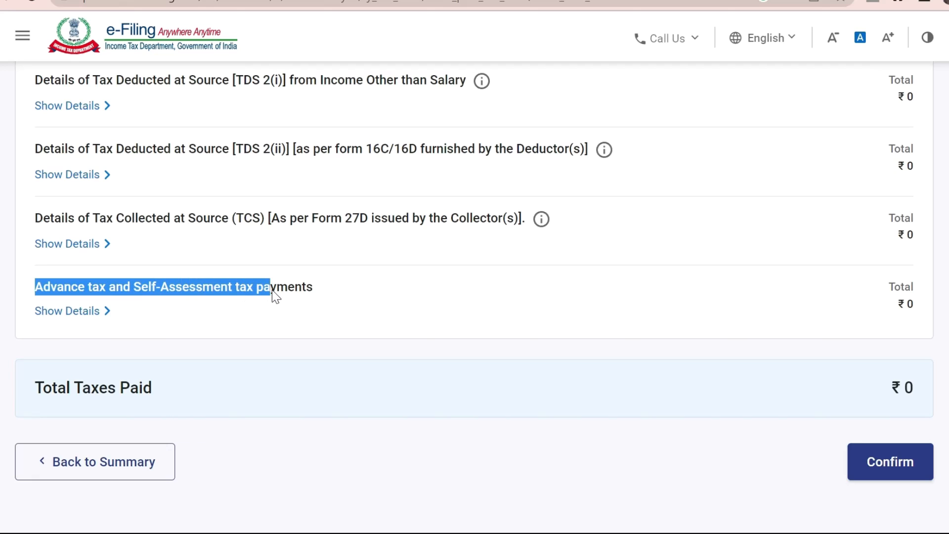
{"action": "scroll", "coordinate": [892, 311], "scroll_direction": "up", "scroll_amount": 2}
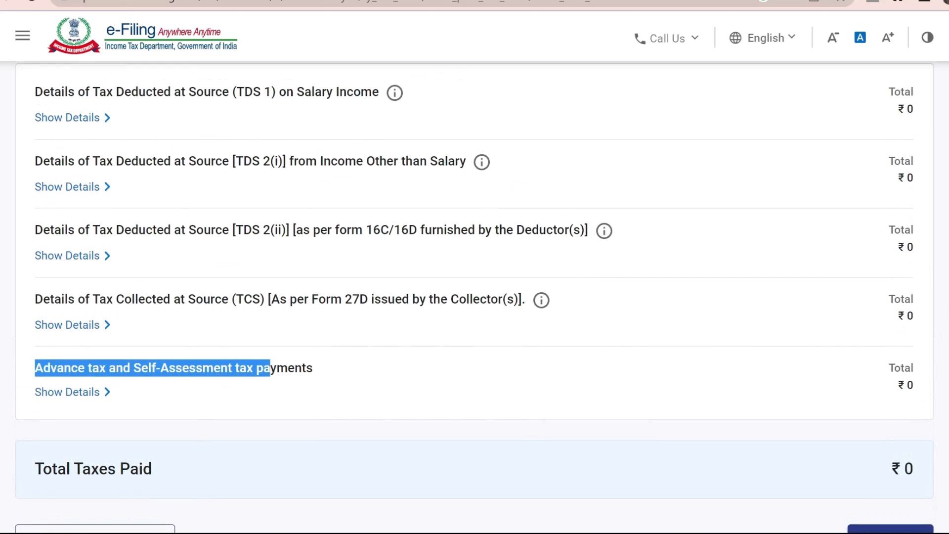
{"action": "scroll", "coordinate": [893, 312], "scroll_direction": "down", "scroll_amount": 3}
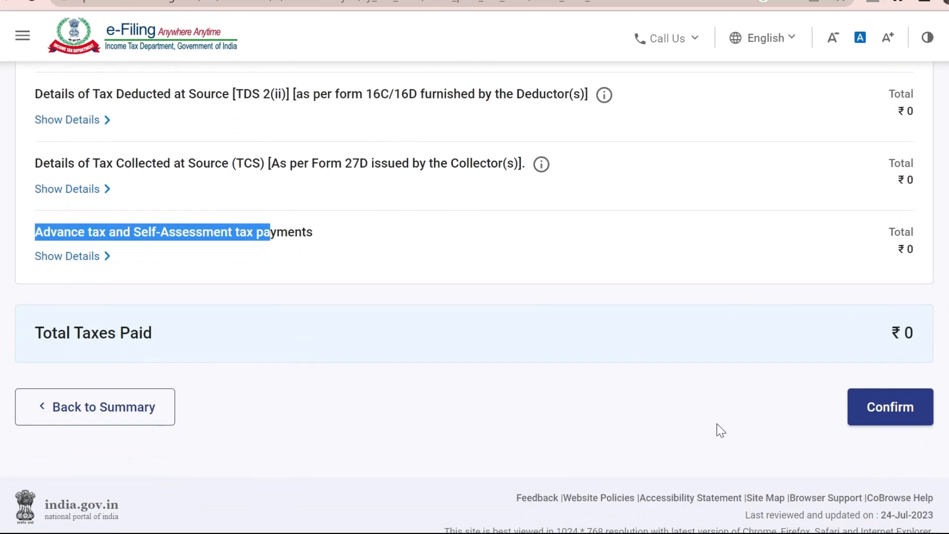
{"action": "left_click", "coordinate": [876, 406]}
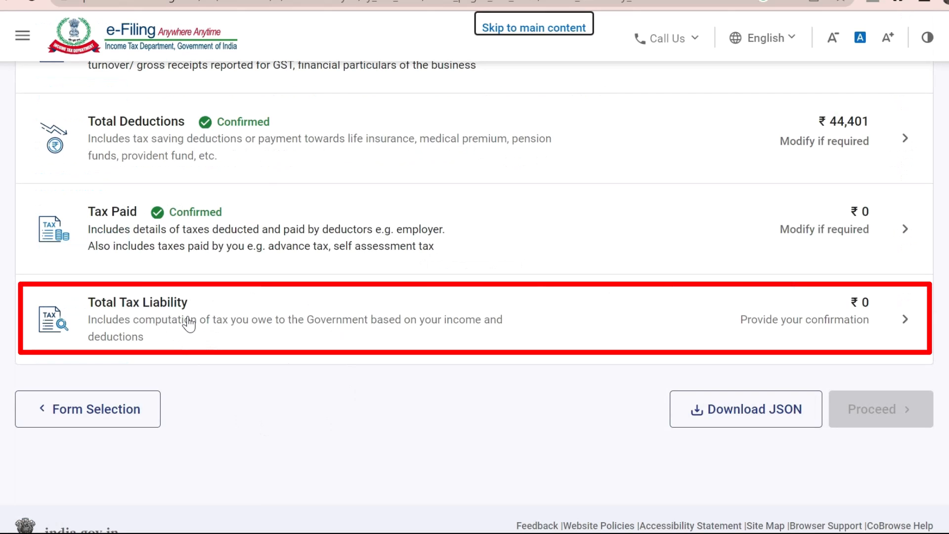
Open the Total Tax Liability schedule, check the income computation, 87A rebate and total tax, fee and interest, and confirm it.
{"action": "left_click", "coordinate": [185, 319]}
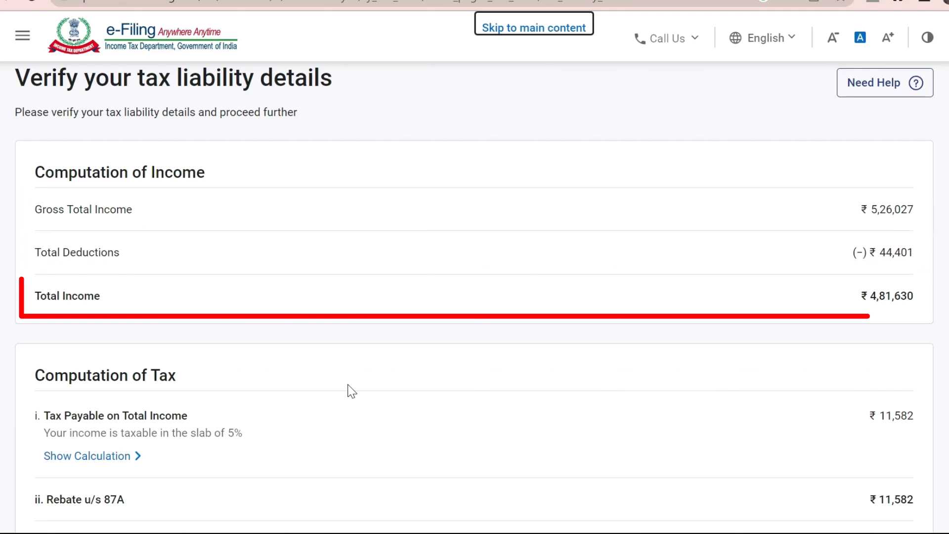
{"action": "scroll", "coordinate": [350, 391], "scroll_direction": "down", "scroll_amount": 4}
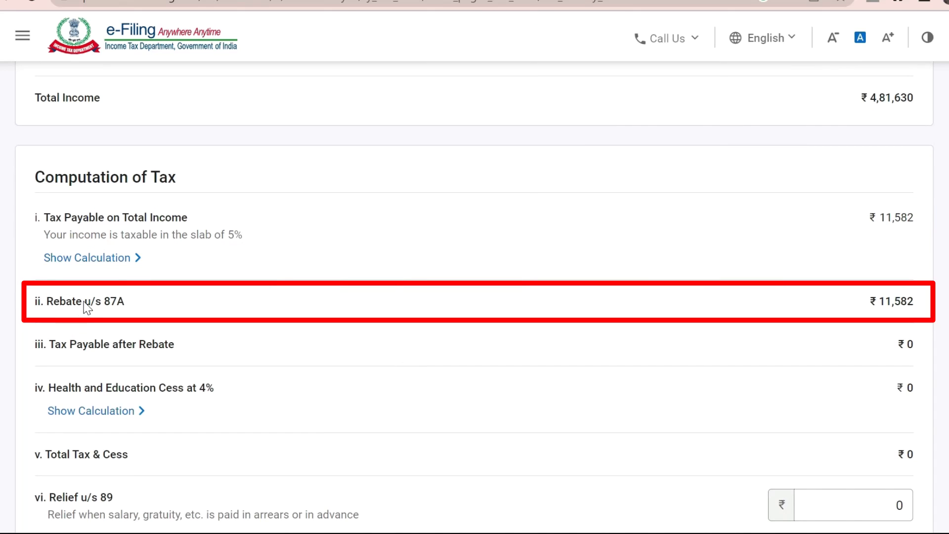
{"action": "left_click_drag", "start_coordinate": [84, 302], "coordinate": [125, 302]}
{"action": "left_click", "coordinate": [865, 304]}
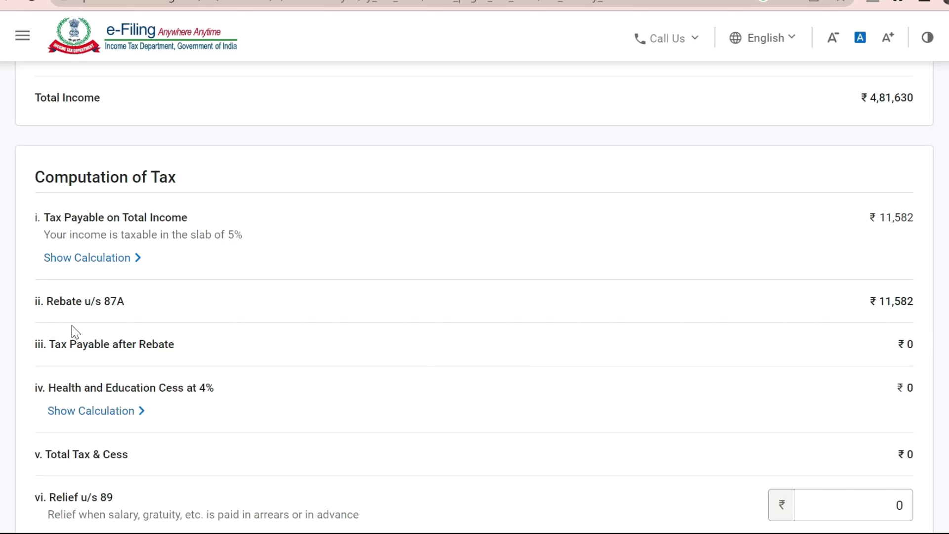
{"action": "scroll", "coordinate": [475, 297], "scroll_direction": "down", "scroll_amount": 9}
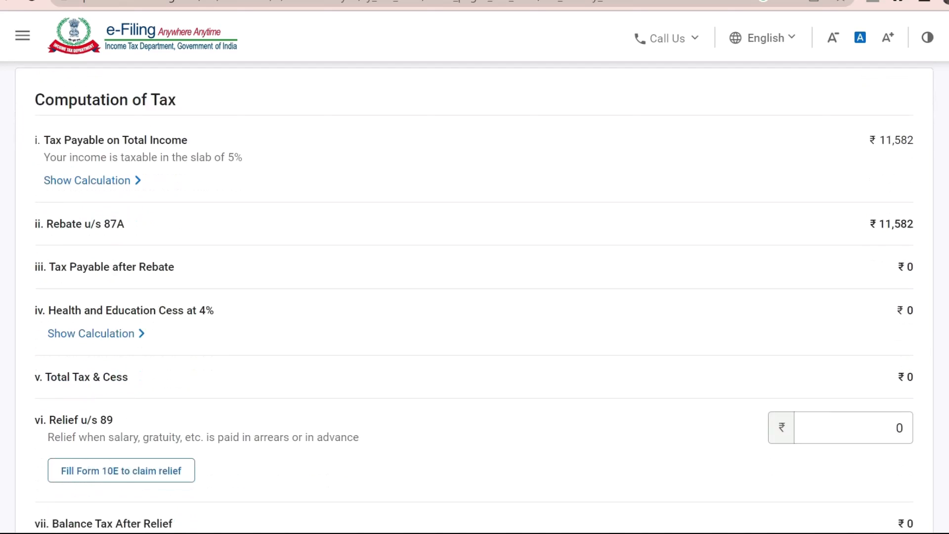
{"action": "scroll", "coordinate": [42, 366], "scroll_direction": "down", "scroll_amount": 3}
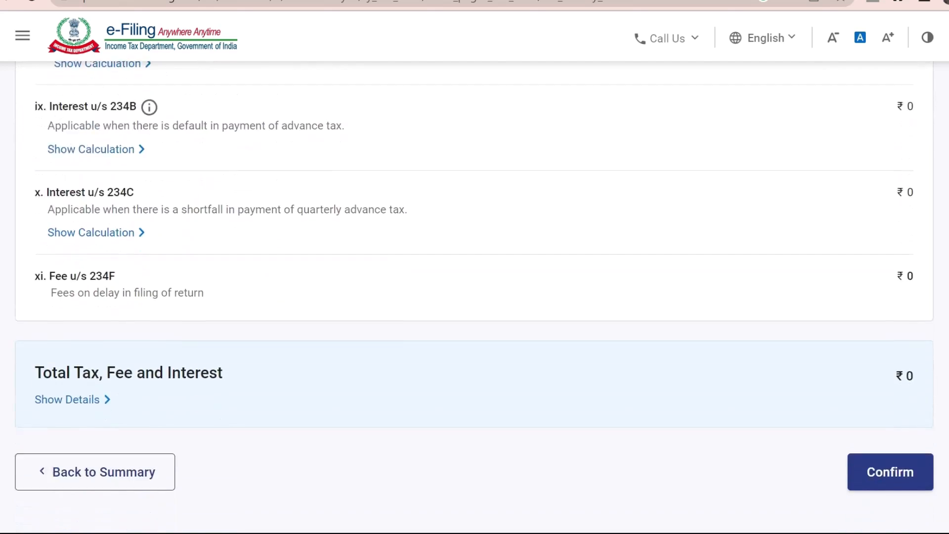
{"action": "left_click_drag", "start_coordinate": [38, 361], "coordinate": [191, 363]}
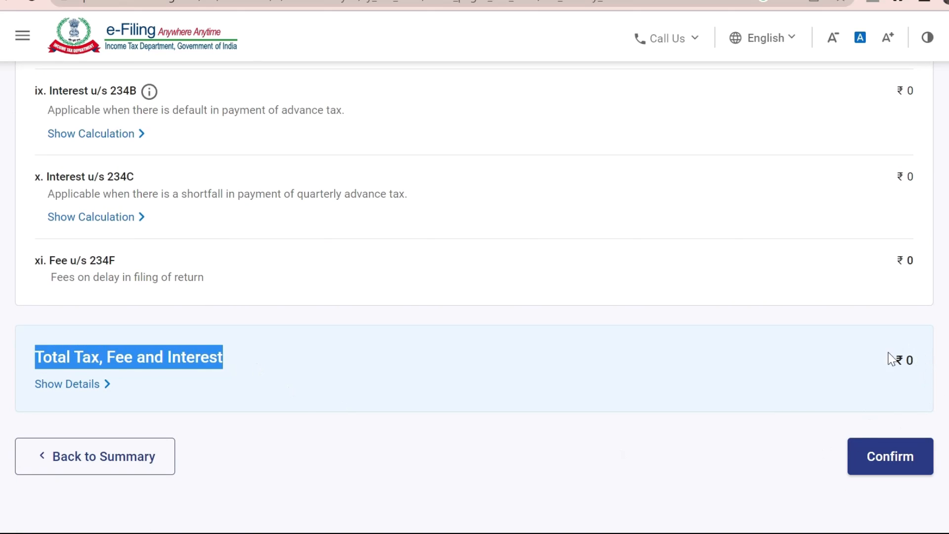
{"action": "left_click", "coordinate": [888, 462]}
Check that all return schedules are confirmed and proceed to the tax summary.
{"action": "scroll", "coordinate": [475, 297], "scroll_direction": "up", "scroll_amount": 2}
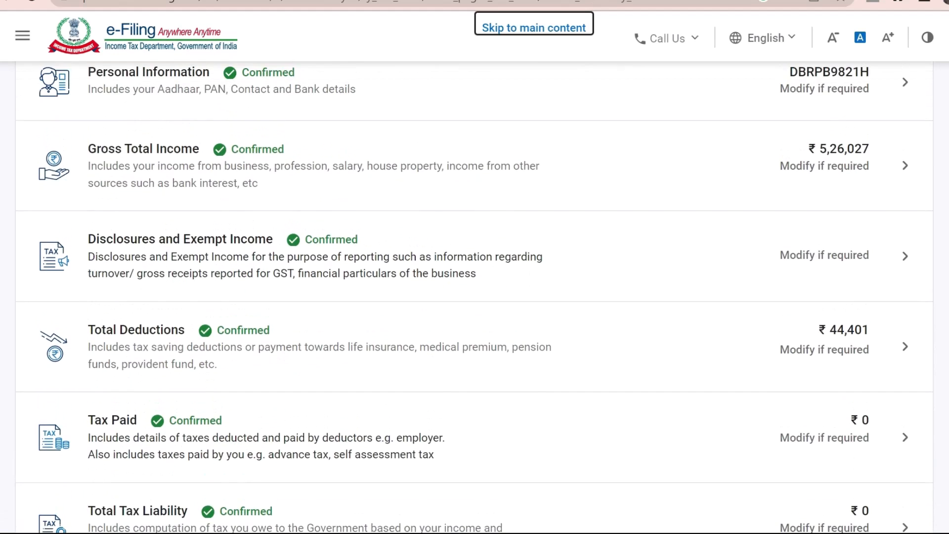
{"action": "scroll", "coordinate": [474, 297], "scroll_direction": "down", "scroll_amount": 3}
{"action": "scroll", "coordinate": [475, 297], "scroll_direction": "down", "scroll_amount": 2}
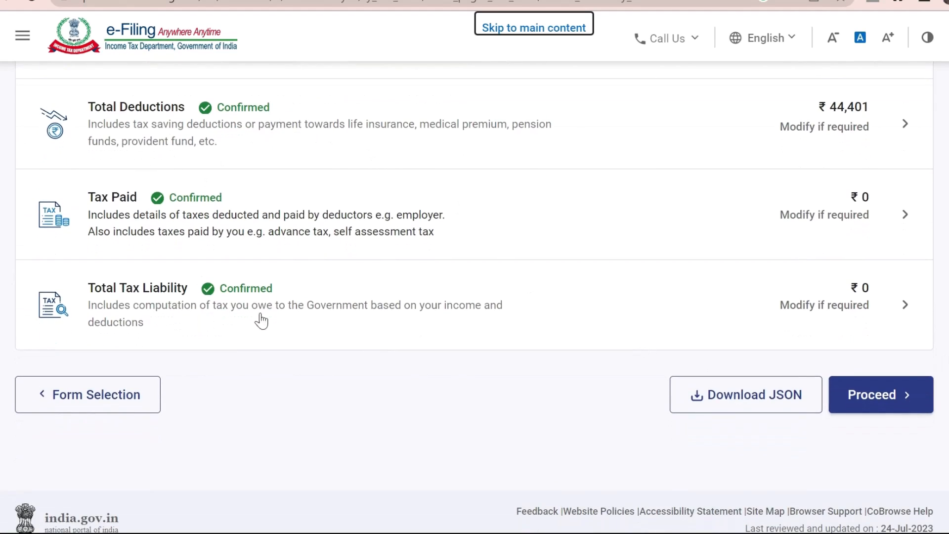
{"action": "left_click", "coordinate": [881, 406]}
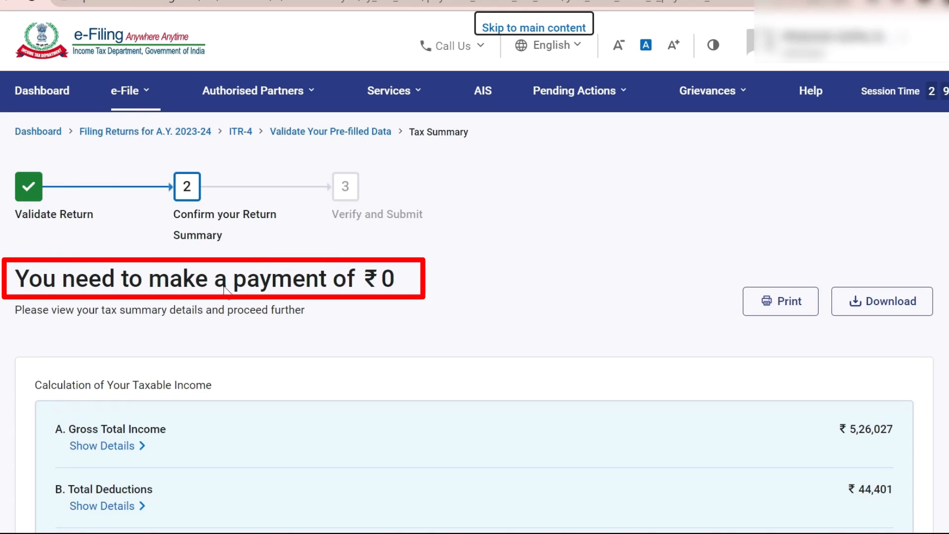
Examine the tax summary for the payment due, total taxable income, tax calculation and amount payable.
{"action": "left_click_drag", "start_coordinate": [15, 280], "coordinate": [387, 293]}
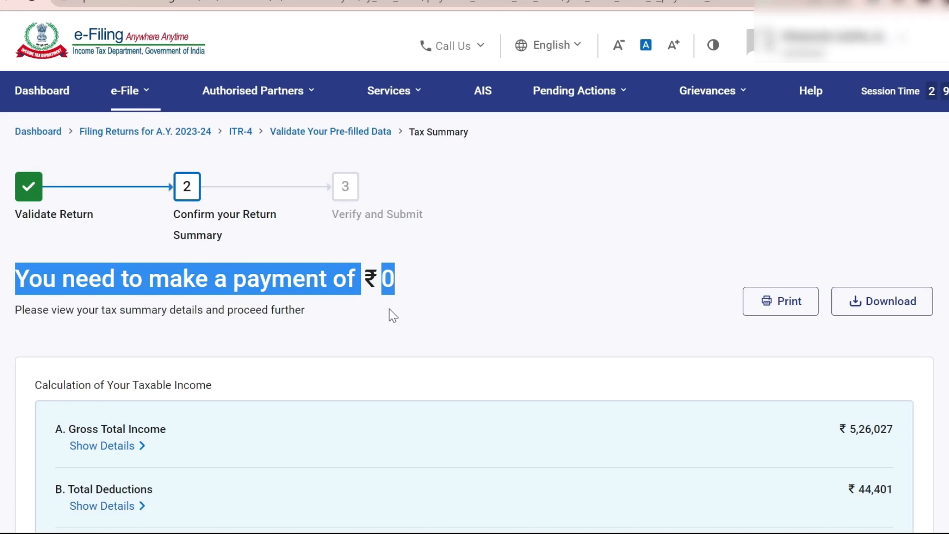
{"action": "left_click", "coordinate": [389, 309]}
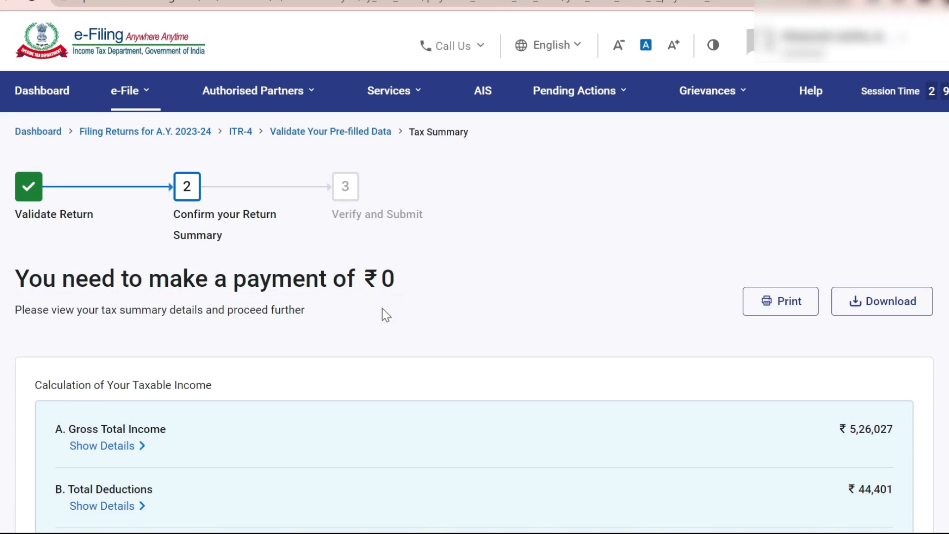
{"action": "left_click_drag", "start_coordinate": [16, 278], "coordinate": [359, 281]}
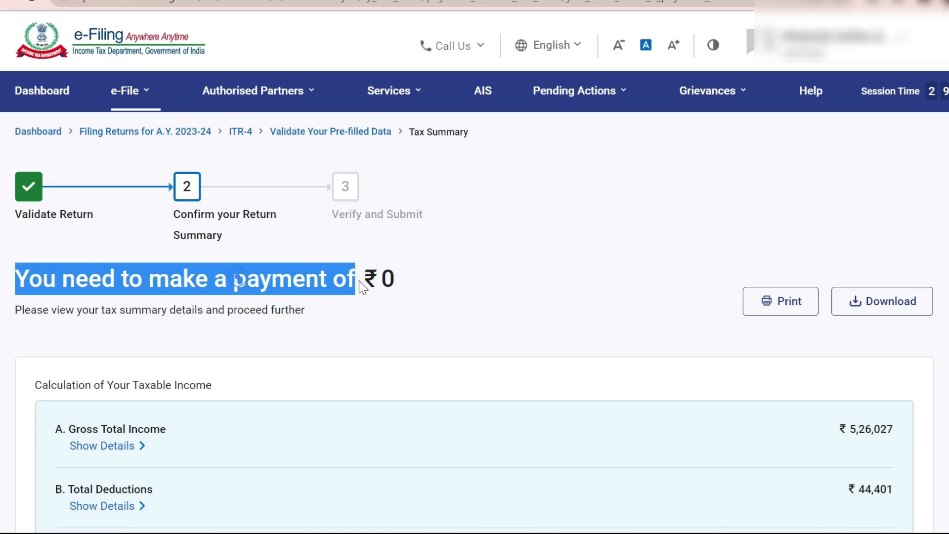
{"action": "left_click", "coordinate": [360, 286]}
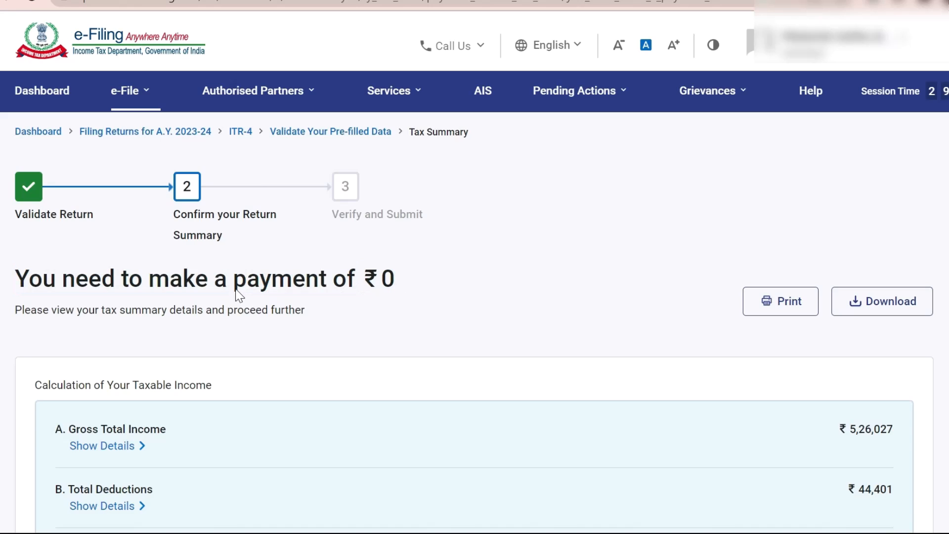
{"action": "left_click_drag", "start_coordinate": [16, 280], "coordinate": [383, 283]}
{"action": "left_click", "coordinate": [714, 346]}
{"action": "scroll", "coordinate": [475, 321], "scroll_direction": "down", "scroll_amount": 1}
{"action": "scroll", "coordinate": [923, 333], "scroll_direction": "down", "scroll_amount": 6}
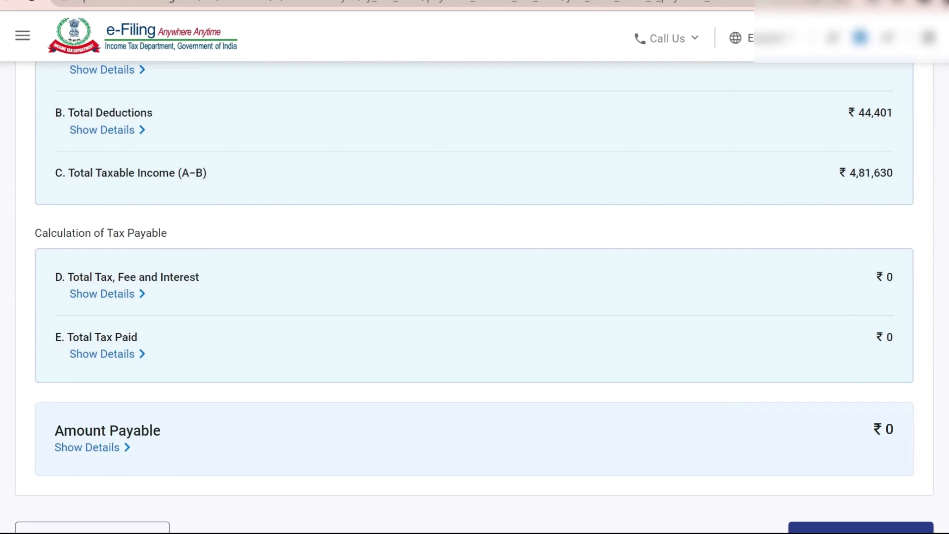
{"action": "scroll", "coordinate": [924, 334], "scroll_direction": "down", "scroll_amount": 3}
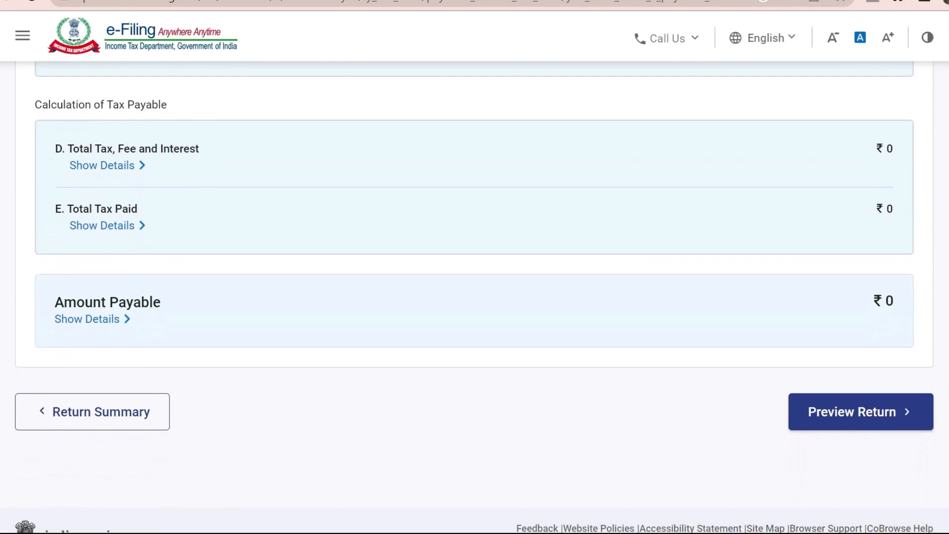
Open the preview and submit stage, check the declaration made in the capacity of Self, and proceed to the return preview.
{"action": "left_click", "coordinate": [865, 419]}
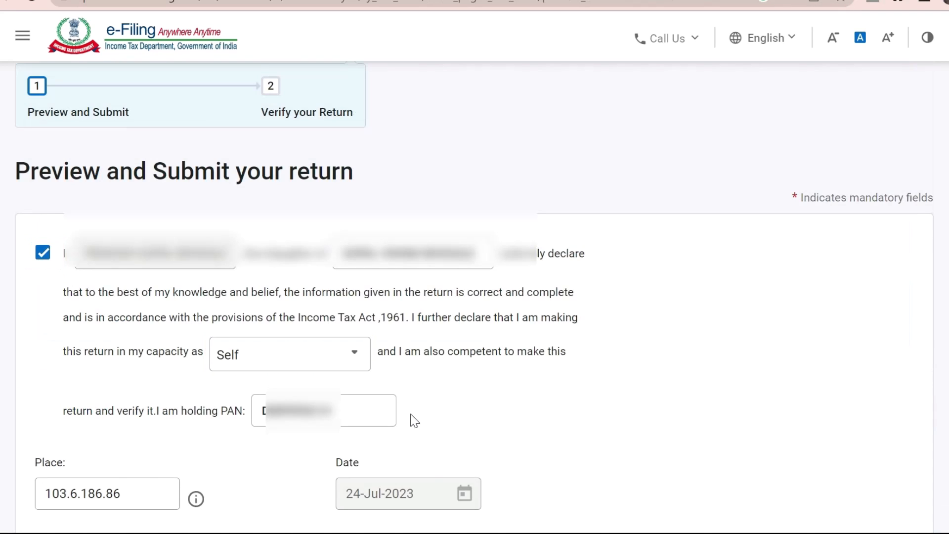
{"action": "scroll", "coordinate": [415, 421], "scroll_direction": "down", "scroll_amount": 7}
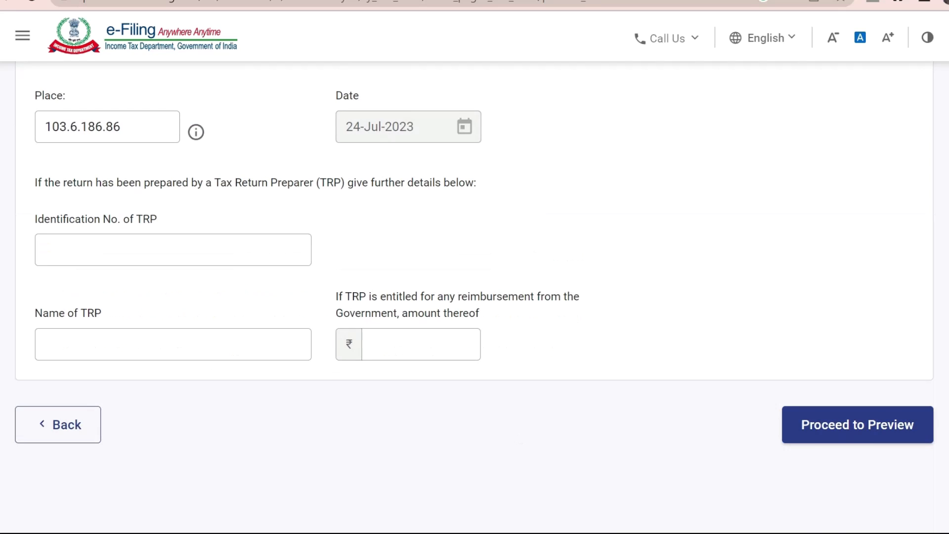
{"action": "left_click", "coordinate": [818, 441]}
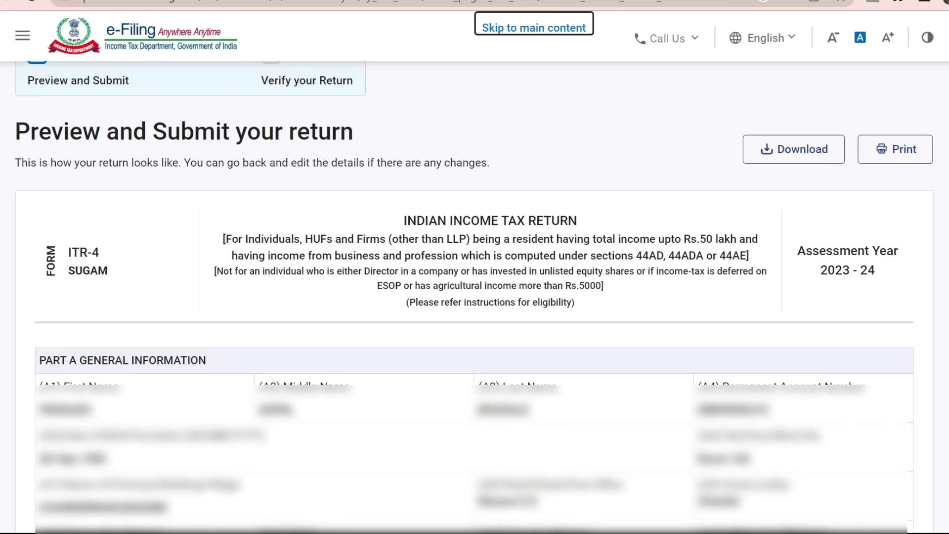
Review the previewed ITR-4 deductions, tax computation and business financial particulars, then validate the return.
{"action": "scroll", "coordinate": [474, 297], "scroll_direction": "down", "scroll_amount": 20}
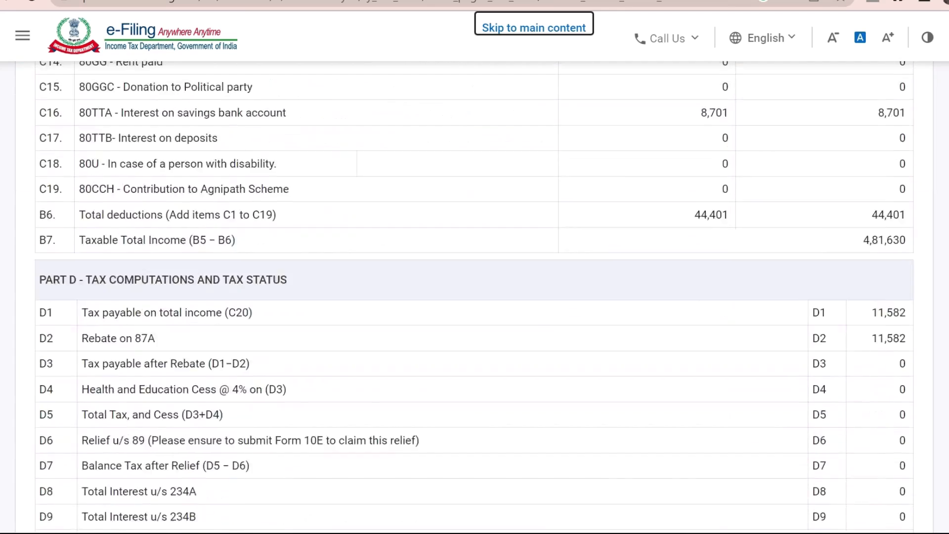
{"action": "scroll", "coordinate": [473, 297], "scroll_direction": "down", "scroll_amount": 20}
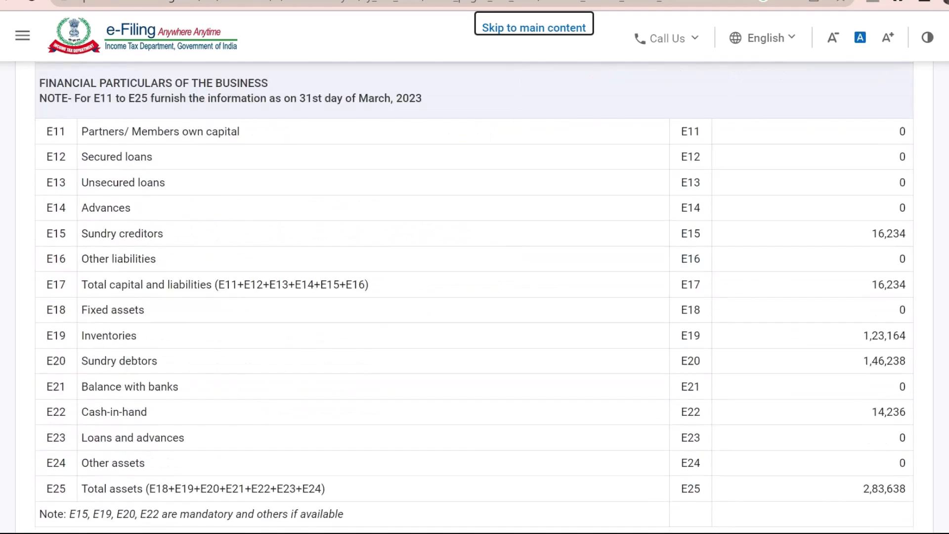
{"action": "scroll", "coordinate": [473, 296], "scroll_direction": "down", "scroll_amount": 20}
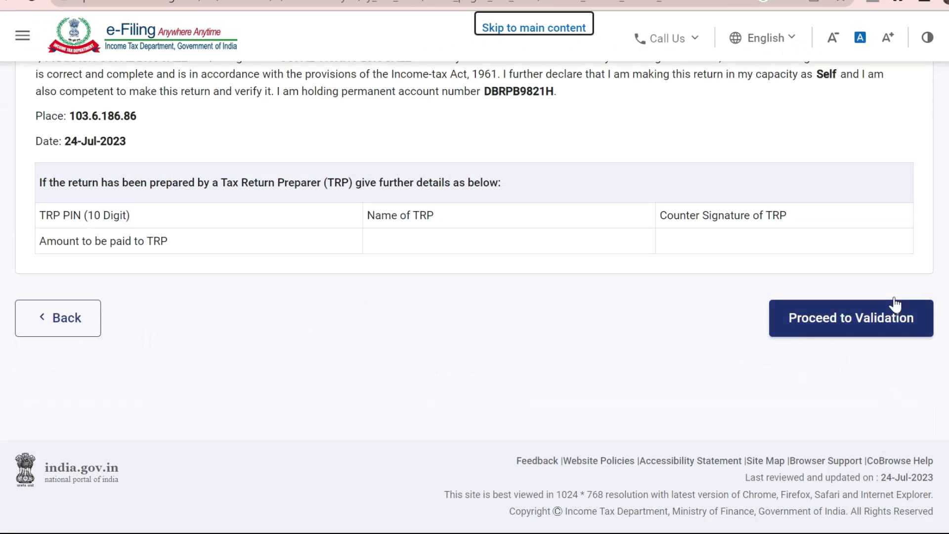
{"action": "left_click", "coordinate": [837, 328]}
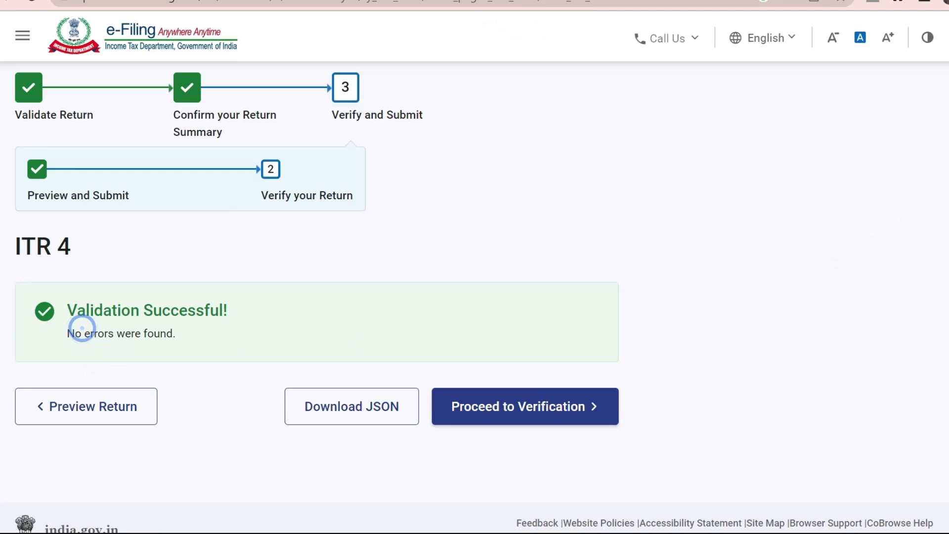
{"action": "left_click_drag", "start_coordinate": [67, 334], "coordinate": [125, 334]}
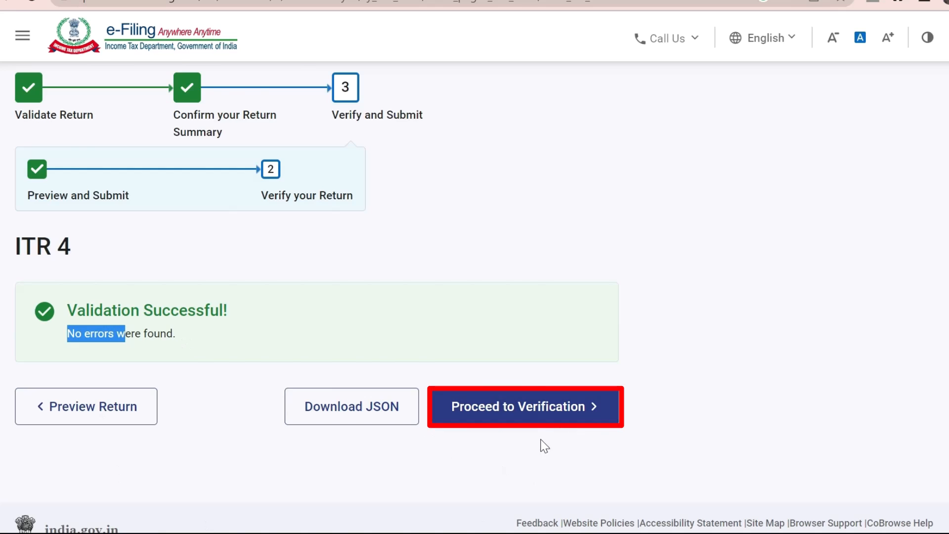
Proceed to verification and select e-Verify Now as the verification method.
{"action": "left_click", "coordinate": [534, 418]}
{"action": "left_click_drag", "start_coordinate": [61, 269], "coordinate": [252, 297]}
{"action": "left_click", "coordinate": [41, 273]}
{"action": "left_click", "coordinate": [184, 297]}
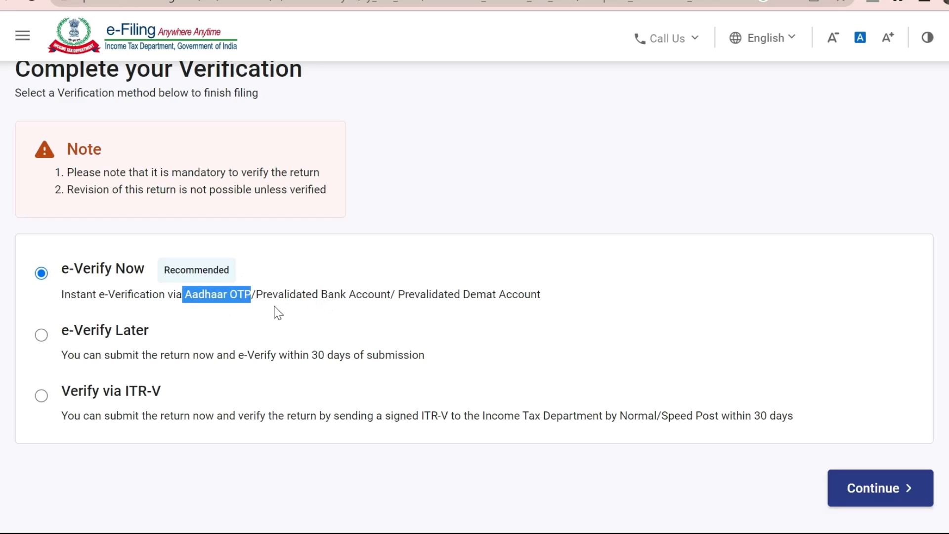
{"action": "key", "text": "ctrl+shift+Right"}
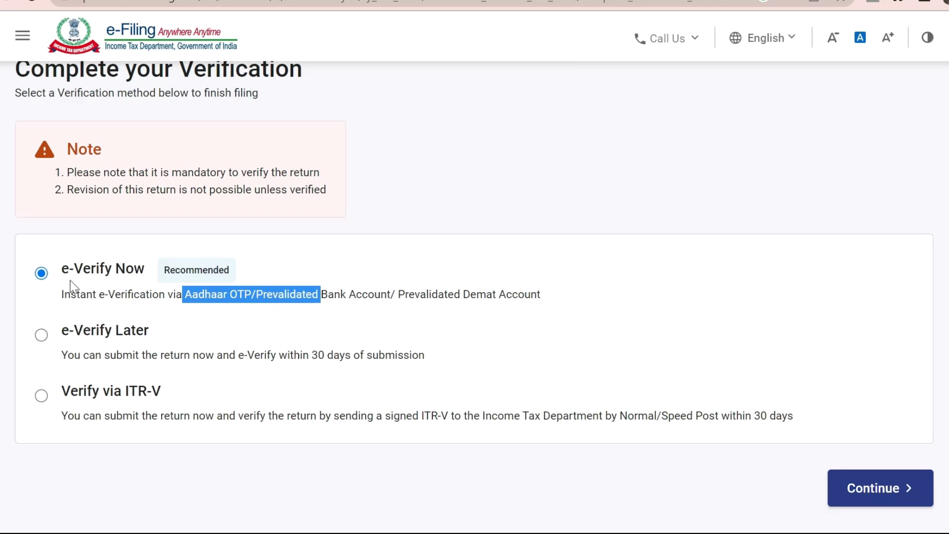
Check the notice for e-Verify Later, cancel it, and read the Verify via ITR-V option.
{"action": "left_click", "coordinate": [42, 336]}
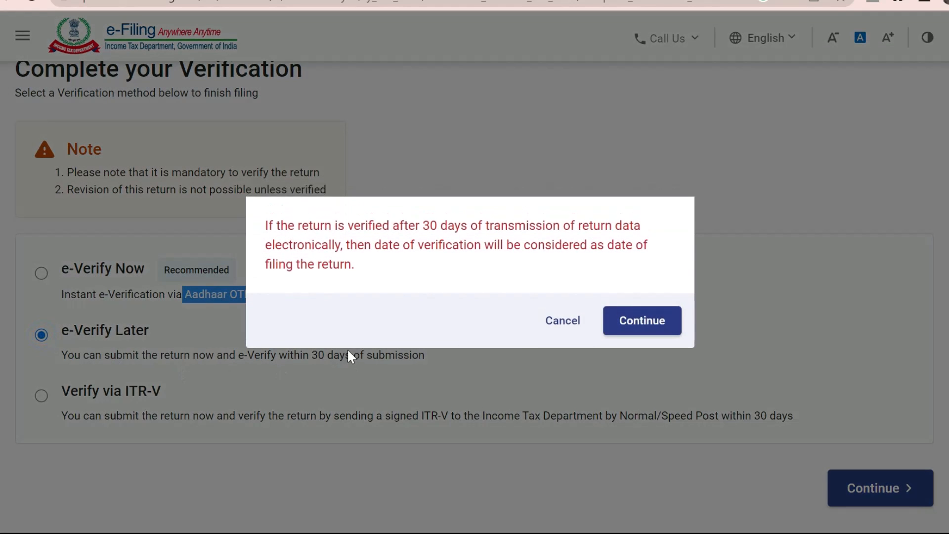
{"action": "left_click", "coordinate": [551, 330]}
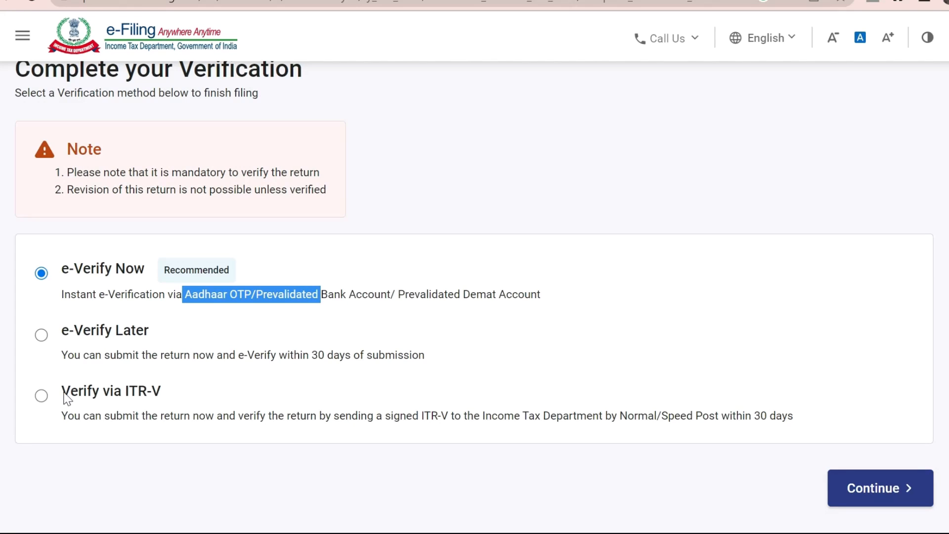
{"action": "left_click_drag", "start_coordinate": [60, 391], "coordinate": [158, 395]}
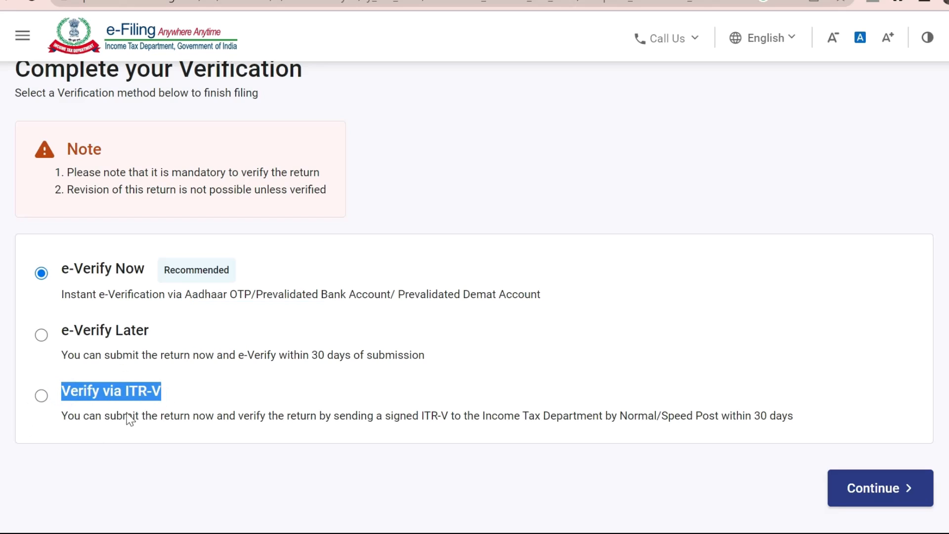
{"action": "left_click", "coordinate": [104, 416]}
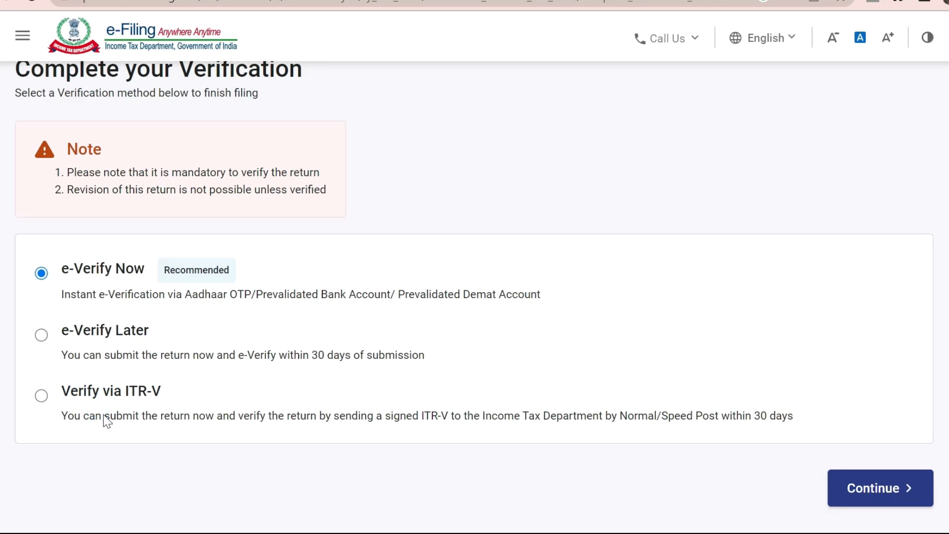
{"action": "left_click_drag", "start_coordinate": [439, 418], "coordinate": [454, 419]}
{"action": "left_click", "coordinate": [476, 419]}
Continue with e-Verify Now and choose verification by OTP on the mobile number registered with Aadhaar.
{"action": "left_click", "coordinate": [878, 507]}
{"action": "left_click", "coordinate": [41, 366]}
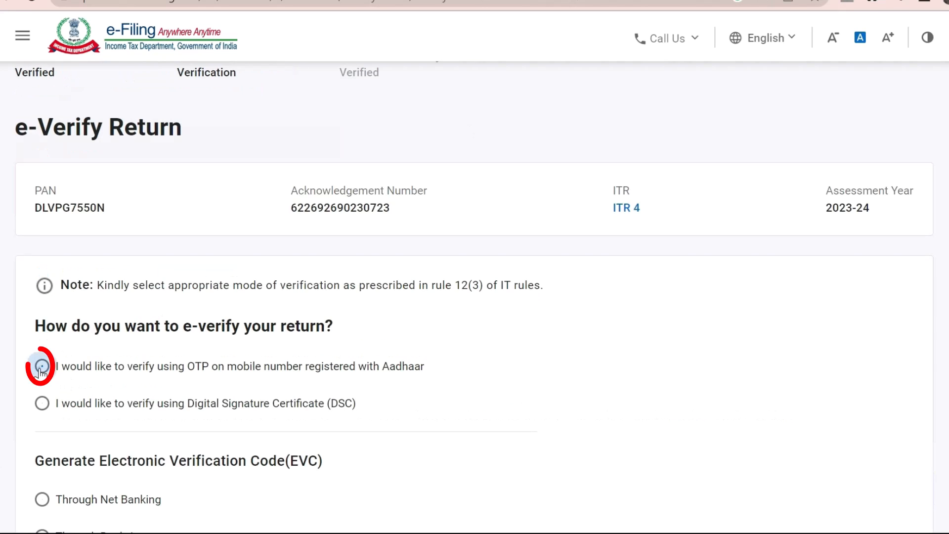
{"action": "scroll", "coordinate": [475, 296], "scroll_direction": "down", "scroll_amount": 7}
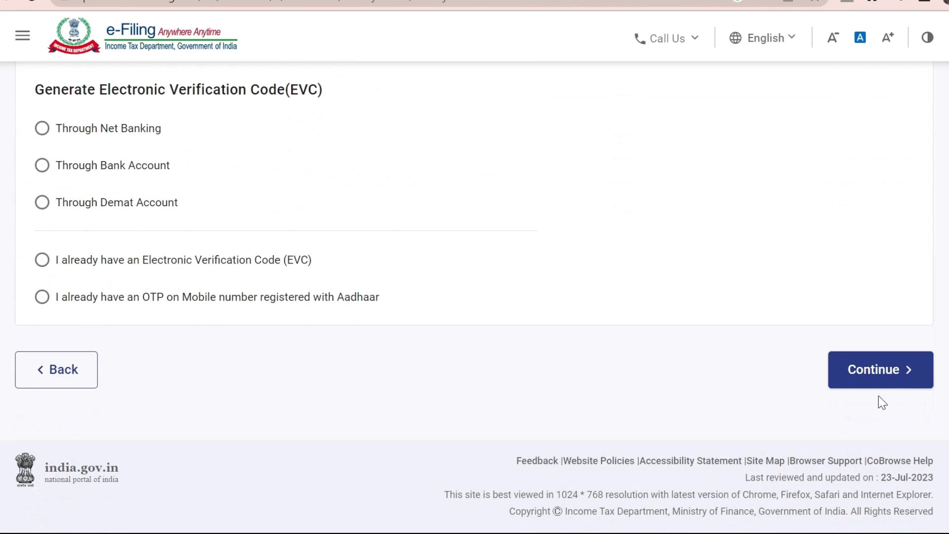
{"action": "left_click", "coordinate": [874, 371]}
Agree to validate the Aadhaar details, generate the Aadhaar OTP, and e-verify the return with the one-time password.
{"action": "left_click", "coordinate": [273, 289]}
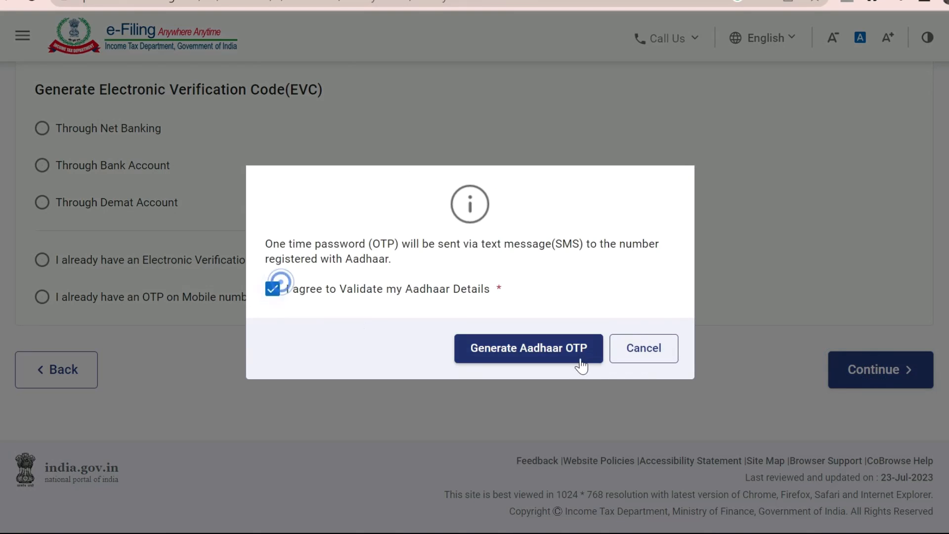
{"action": "left_click", "coordinate": [582, 366]}
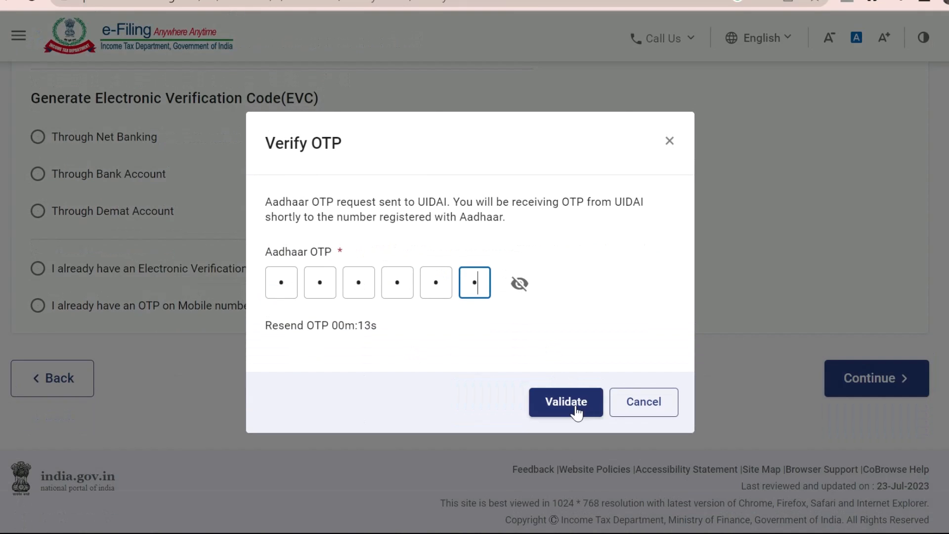
{"action": "left_click", "coordinate": [573, 404]}
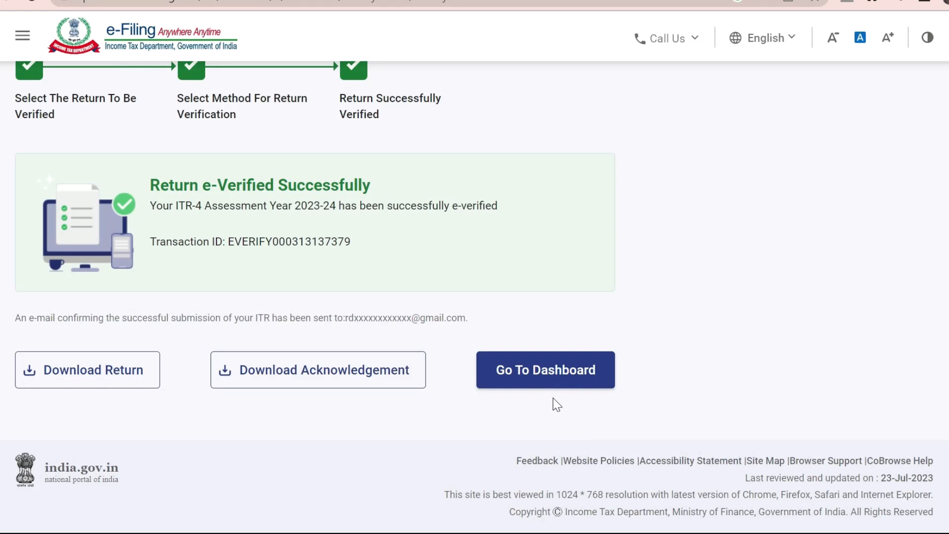
Return to the dashboard and open the list of filed income tax returns.
{"action": "left_click", "coordinate": [540, 385]}
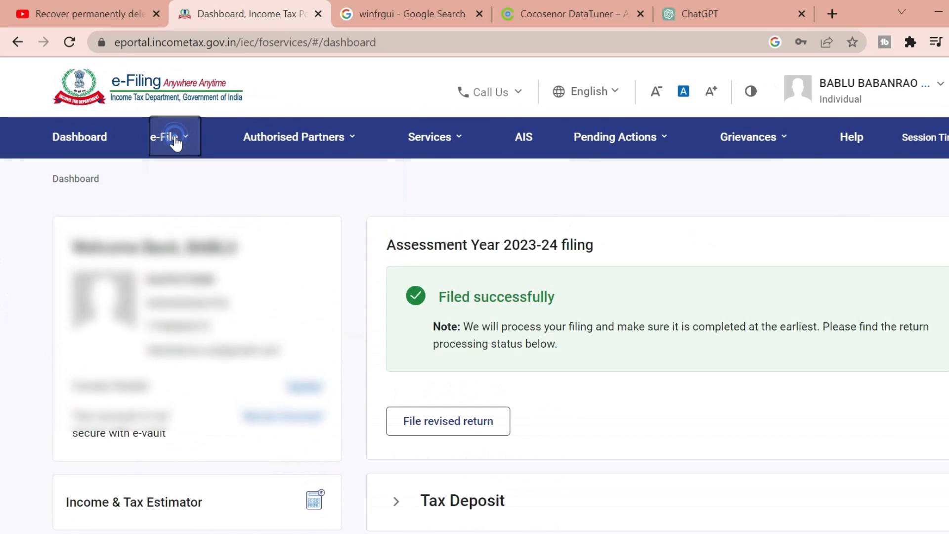
{"action": "left_click", "coordinate": [174, 139]}
{"action": "mouse_move", "coordinate": [222, 195]}
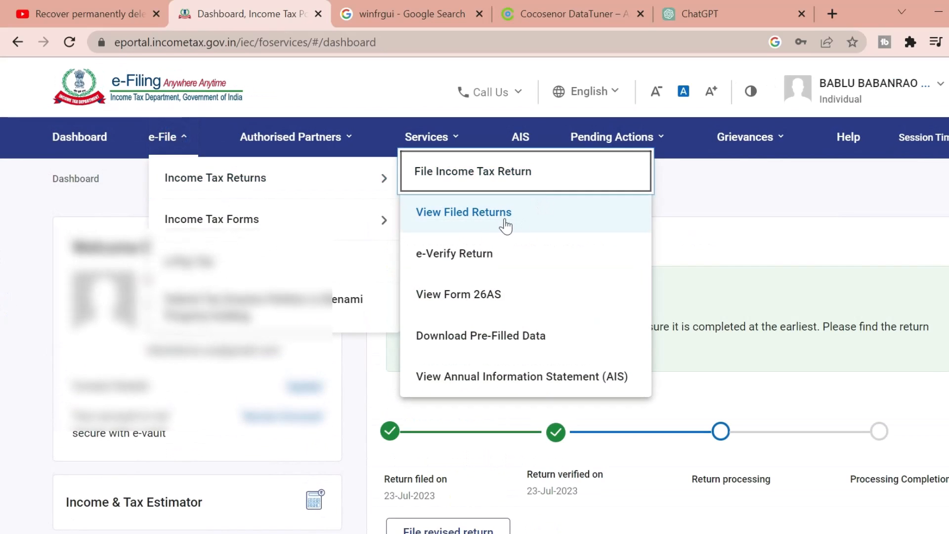
{"action": "left_click", "coordinate": [485, 225]}
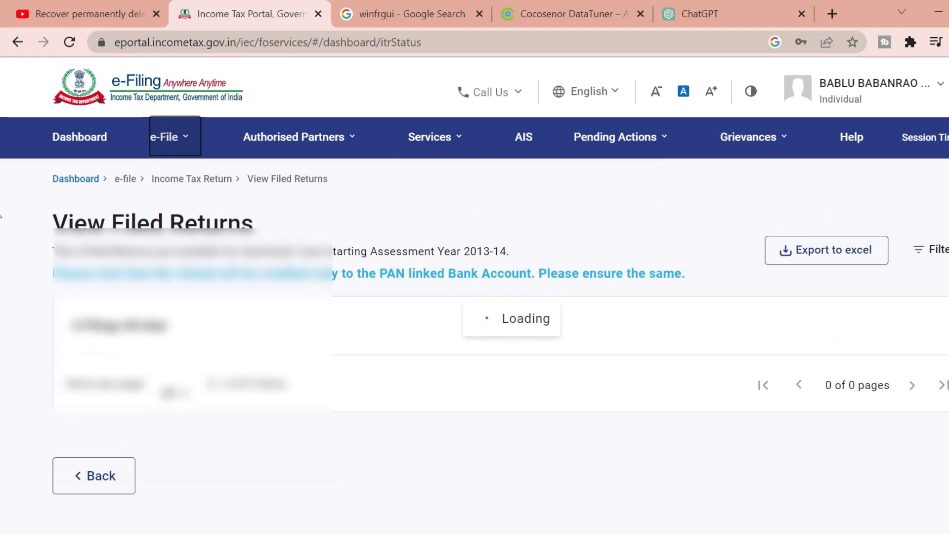
Download the acknowledgement of the A.Y. 2023-24 return and save it as a PDF on the Desktop.
{"action": "scroll", "coordinate": [889, 321], "scroll_direction": "down", "scroll_amount": 3}
{"action": "scroll", "coordinate": [883, 356], "scroll_direction": "up", "scroll_amount": 1}
{"action": "left_click", "coordinate": [885, 355]}
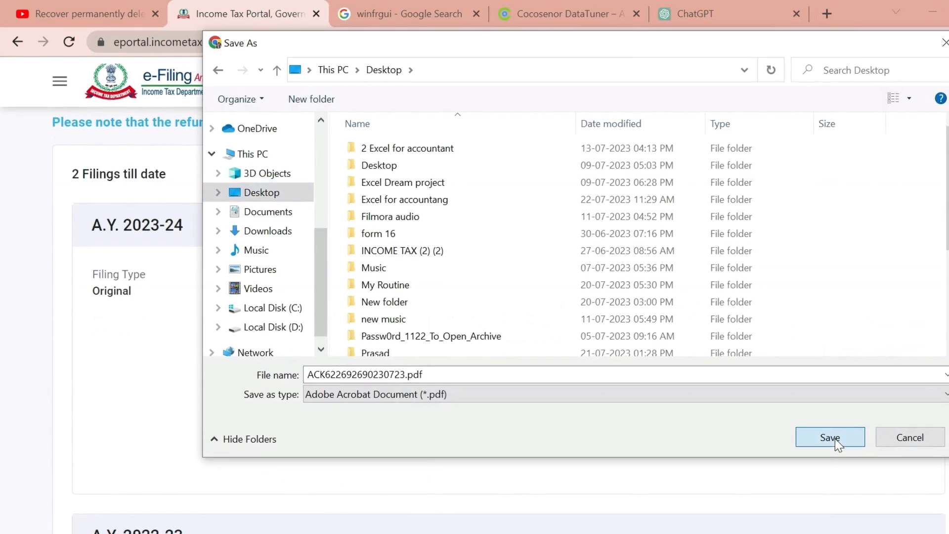
{"action": "left_click", "coordinate": [836, 498]}
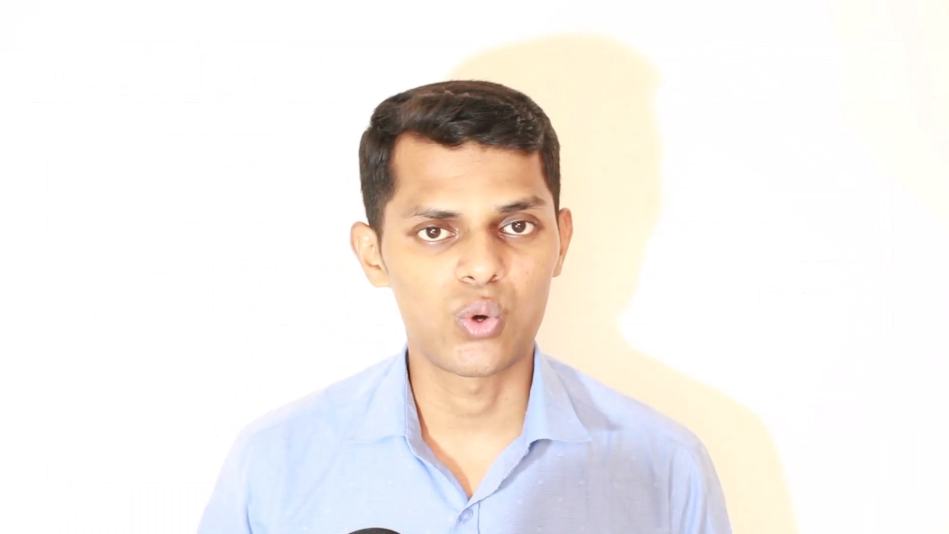